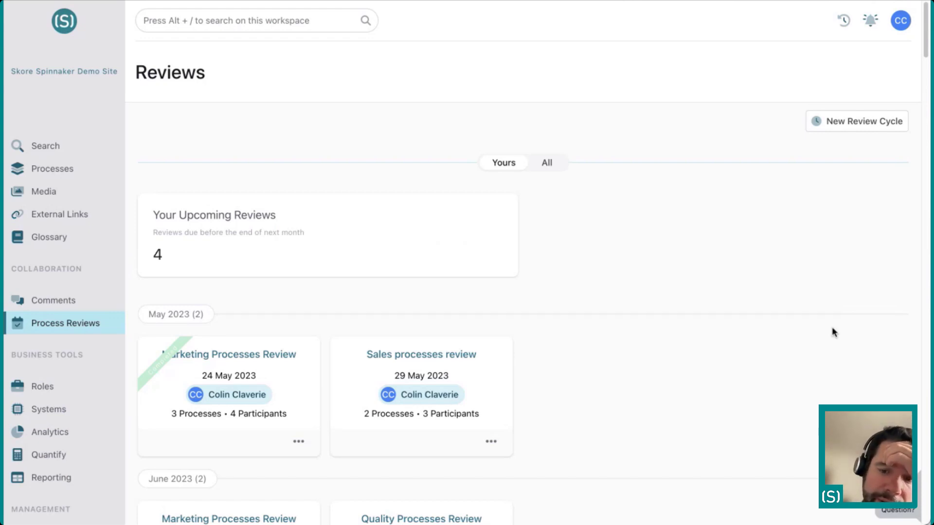
Open the Sales processes review due 29 May 2023 from the list of upcoming process reviews
{"action": "scroll", "coordinate": [637, 270], "scroll_direction": "down", "scroll_amount": 1}
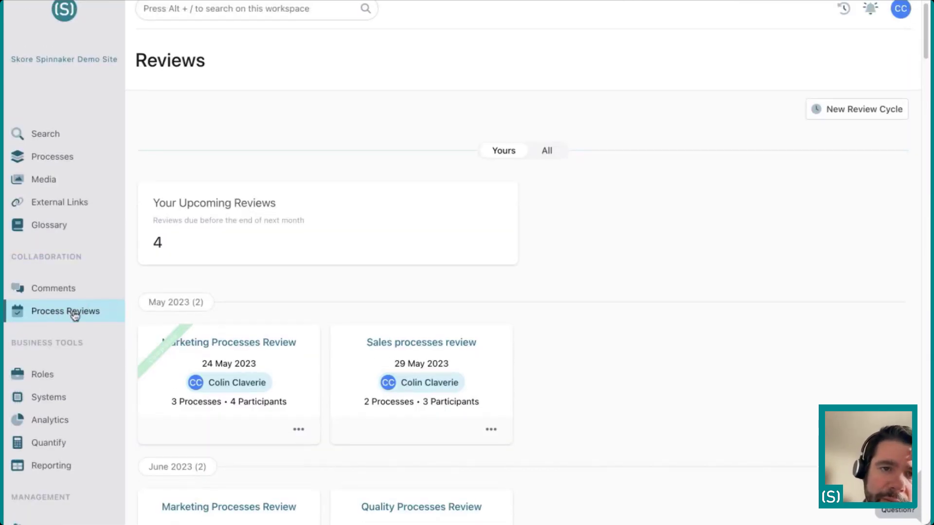
{"action": "scroll", "coordinate": [72, 311], "scroll_direction": "up", "scroll_amount": 1}
{"action": "scroll", "coordinate": [123, 319], "scroll_direction": "down", "scroll_amount": 7}
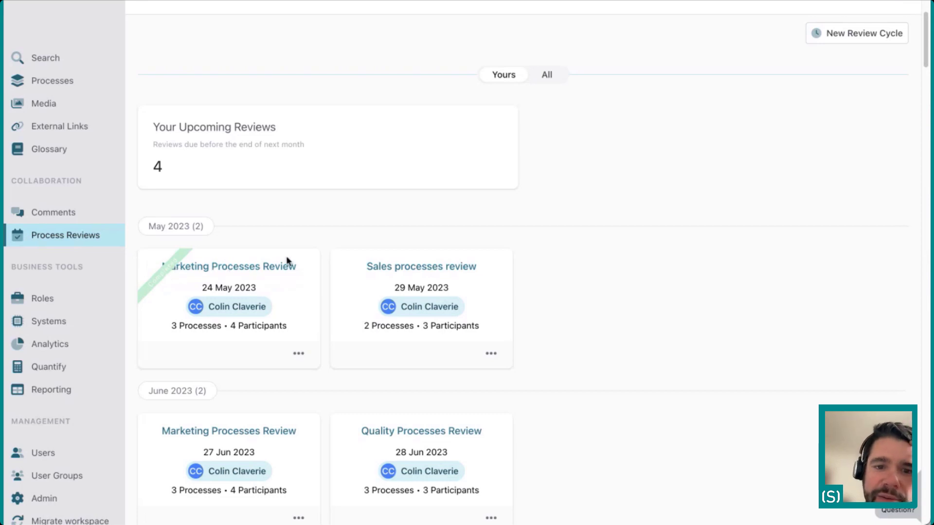
{"action": "left_click", "coordinate": [442, 271]}
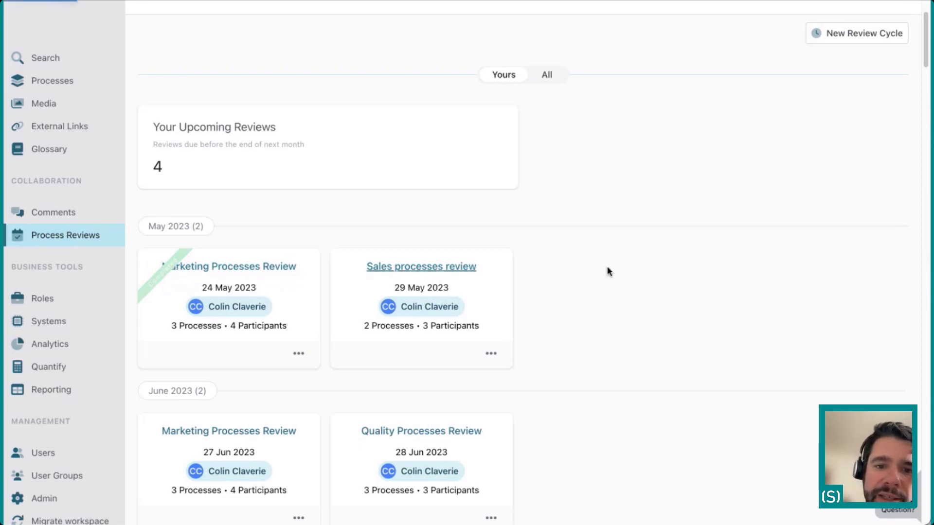
Examine the review's participant instructions, the processes to review with their comments, the completion confirmation and the participants tracker
{"action": "scroll", "coordinate": [609, 272], "scroll_direction": "down", "scroll_amount": 5}
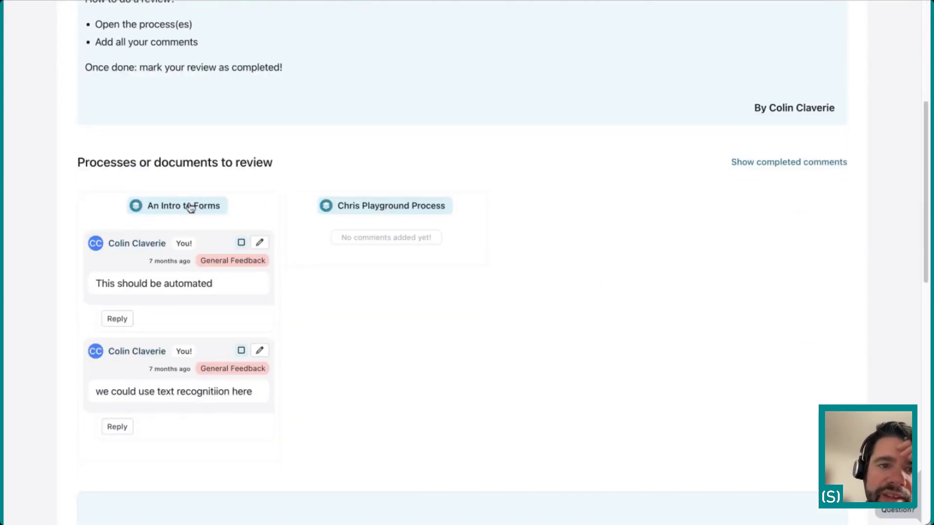
{"action": "scroll", "coordinate": [364, 210], "scroll_direction": "down", "scroll_amount": 2}
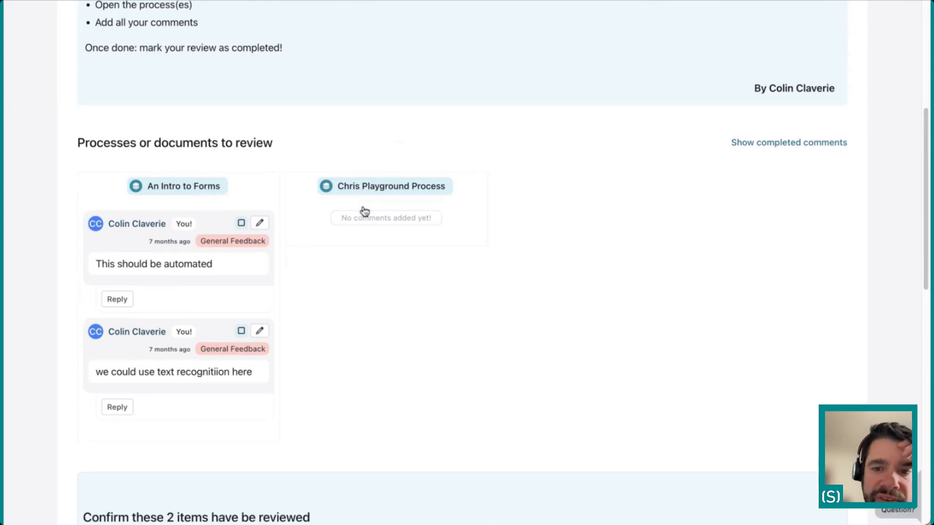
{"action": "scroll", "coordinate": [365, 211], "scroll_direction": "up", "scroll_amount": 3}
{"action": "scroll", "coordinate": [365, 211], "scroll_direction": "up", "scroll_amount": 1}
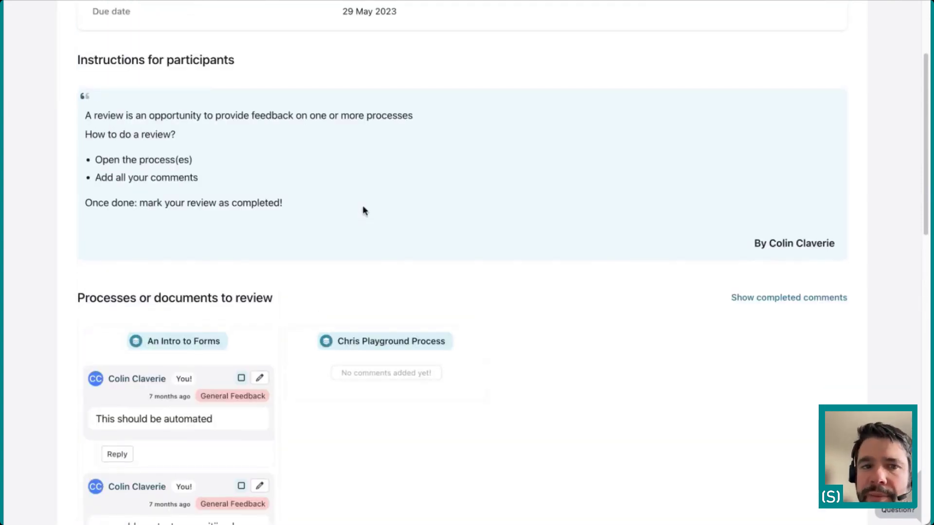
{"action": "scroll", "coordinate": [365, 211], "scroll_direction": "down", "scroll_amount": 15}
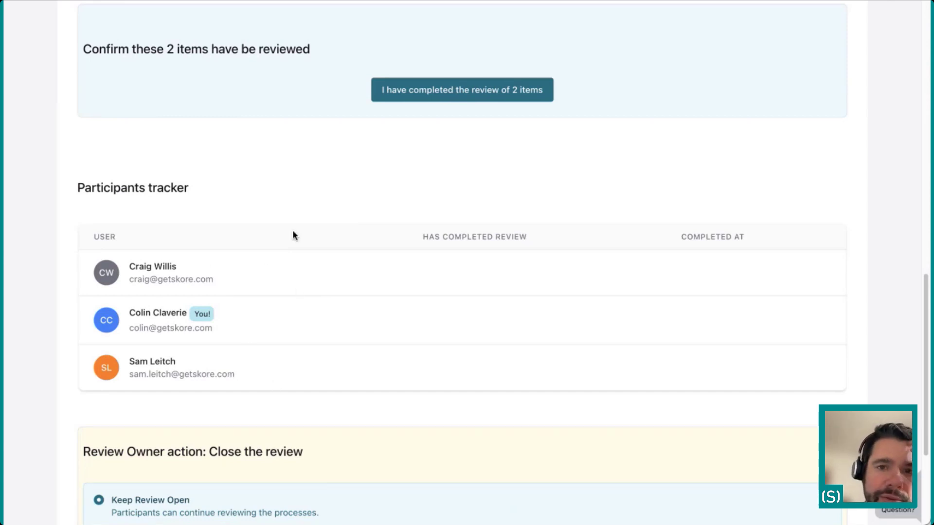
{"action": "scroll", "coordinate": [293, 235], "scroll_direction": "up", "scroll_amount": 9}
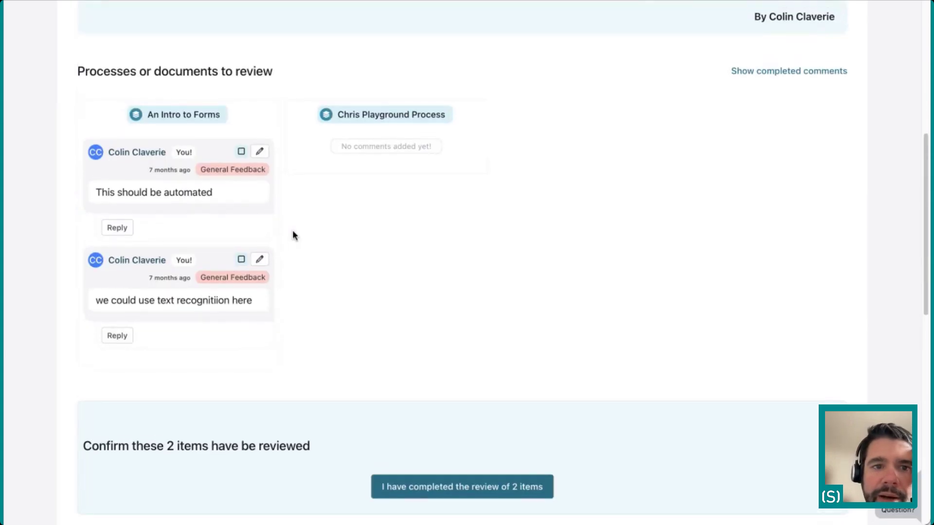
{"action": "scroll", "coordinate": [293, 235], "scroll_direction": "up", "scroll_amount": 2}
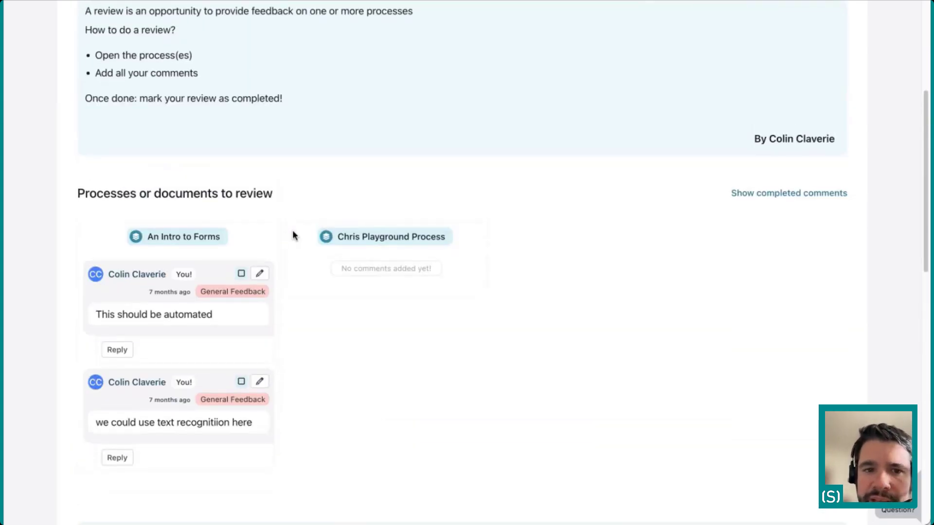
{"action": "scroll", "coordinate": [294, 235], "scroll_direction": "up", "scroll_amount": 2}
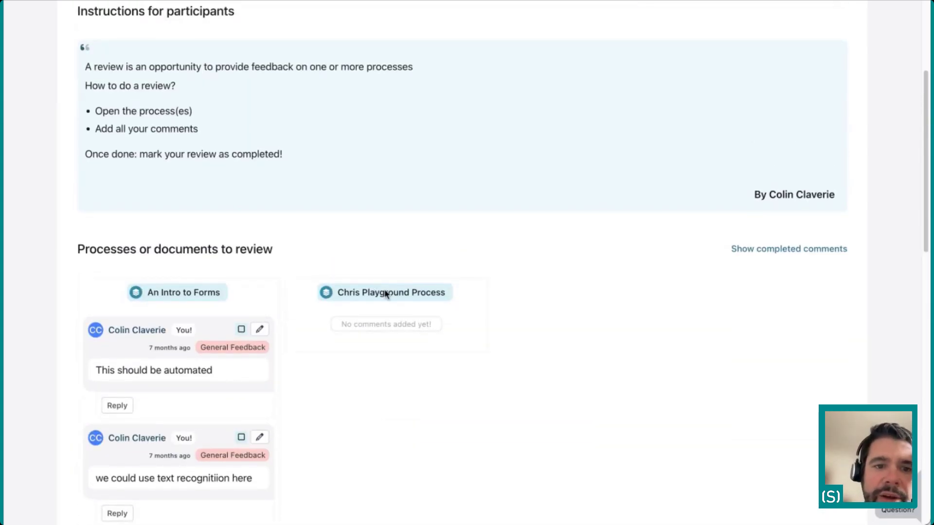
{"action": "scroll", "coordinate": [351, 248], "scroll_direction": "down", "scroll_amount": 1}
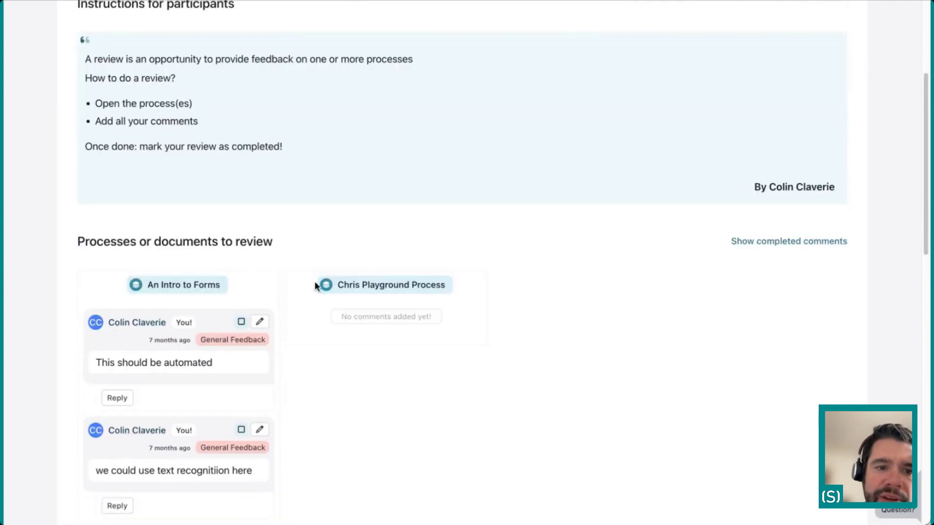
Open the An Intro to Forms process from the review and look over its expense flow diagram
{"action": "left_click", "coordinate": [202, 291]}
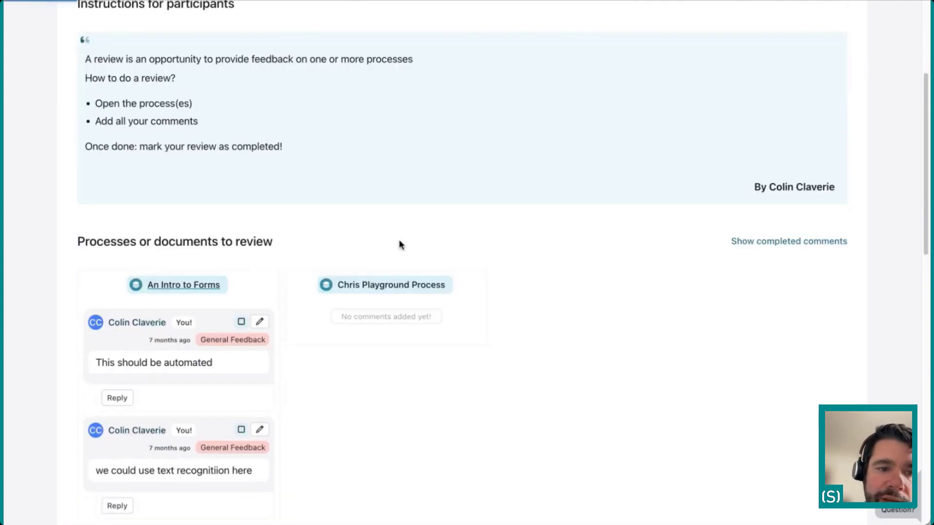
{"action": "scroll", "coordinate": [399, 240], "scroll_direction": "right", "scroll_amount": 1}
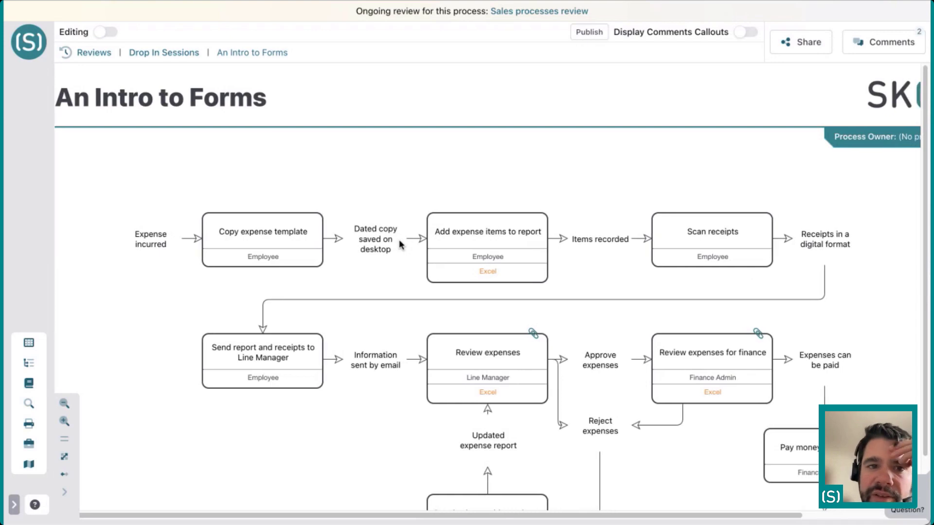
{"action": "scroll", "coordinate": [399, 240], "scroll_direction": "down", "scroll_amount": 1}
{"action": "scroll", "coordinate": [399, 239], "scroll_direction": "up", "scroll_amount": 1}
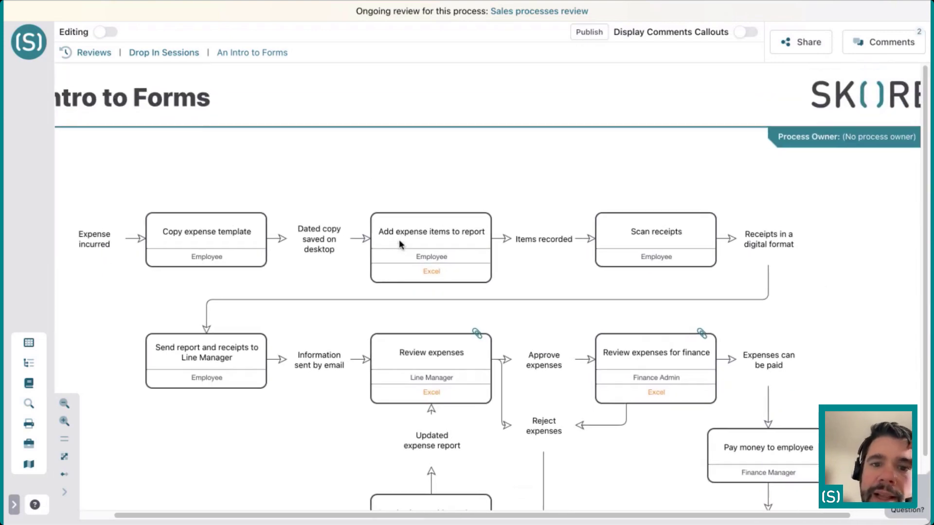
{"action": "scroll", "coordinate": [399, 239], "scroll_direction": "left", "scroll_amount": 1}
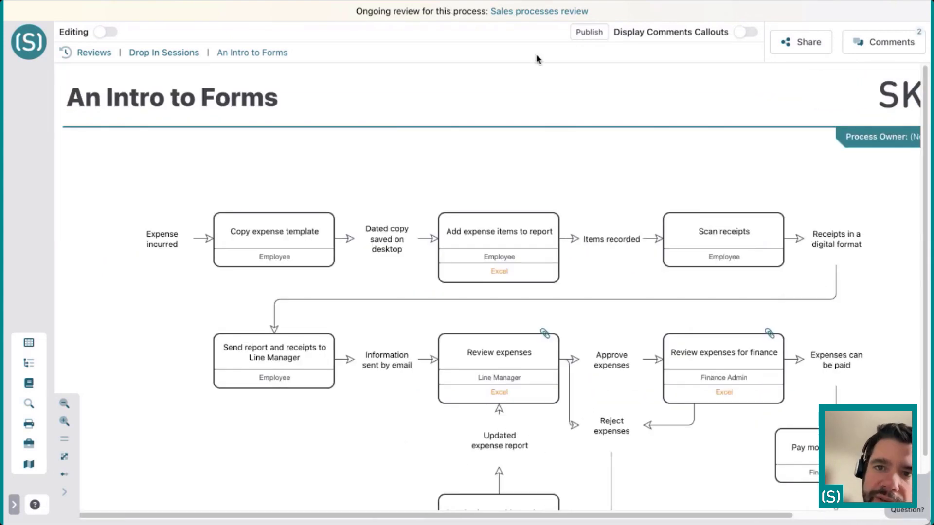
{"action": "scroll", "coordinate": [666, 227], "scroll_direction": "down", "scroll_amount": 1}
{"action": "scroll", "coordinate": [666, 227], "scroll_direction": "right", "scroll_amount": 2}
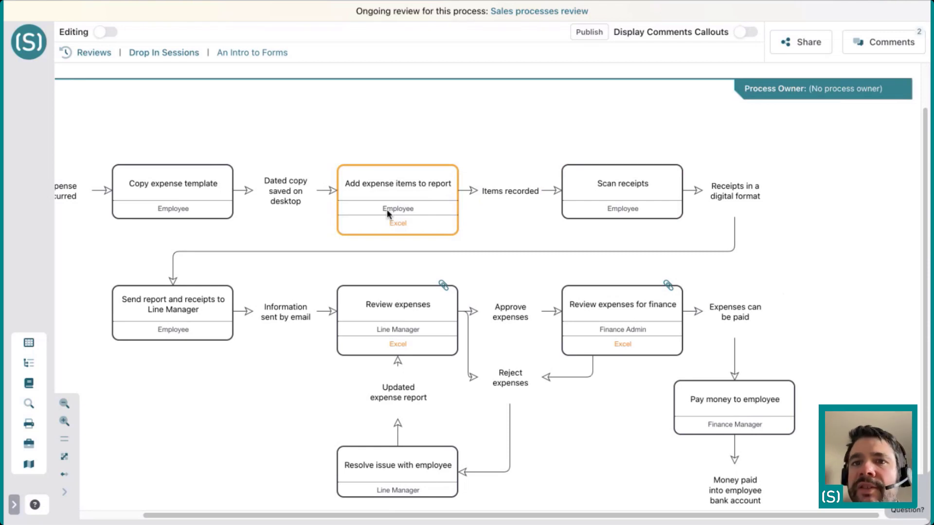
View the details attached to the Review expenses activity, close them and return to the start of the diagram
{"action": "left_click", "coordinate": [443, 285]}
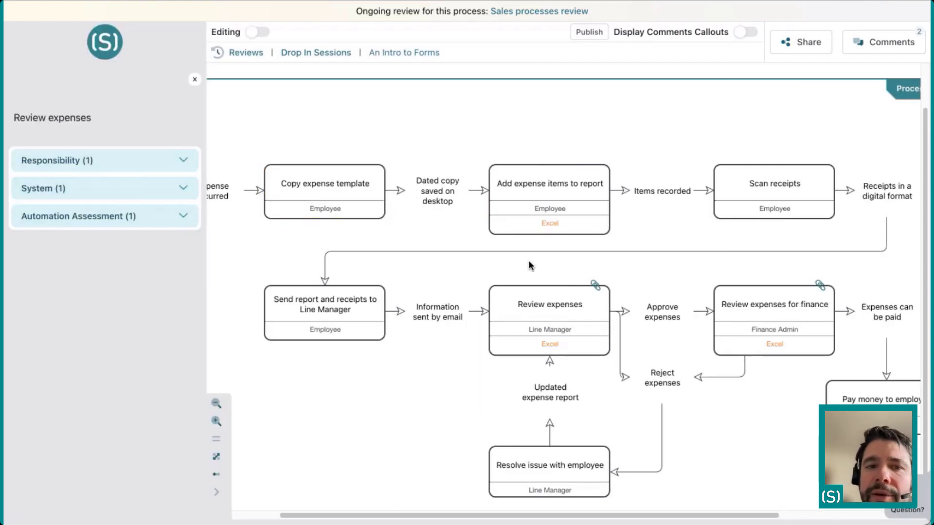
{"action": "left_click", "coordinate": [195, 79]}
{"action": "scroll", "coordinate": [355, 237], "scroll_direction": "down", "scroll_amount": 4}
{"action": "scroll", "coordinate": [353, 232], "scroll_direction": "up", "scroll_amount": 5}
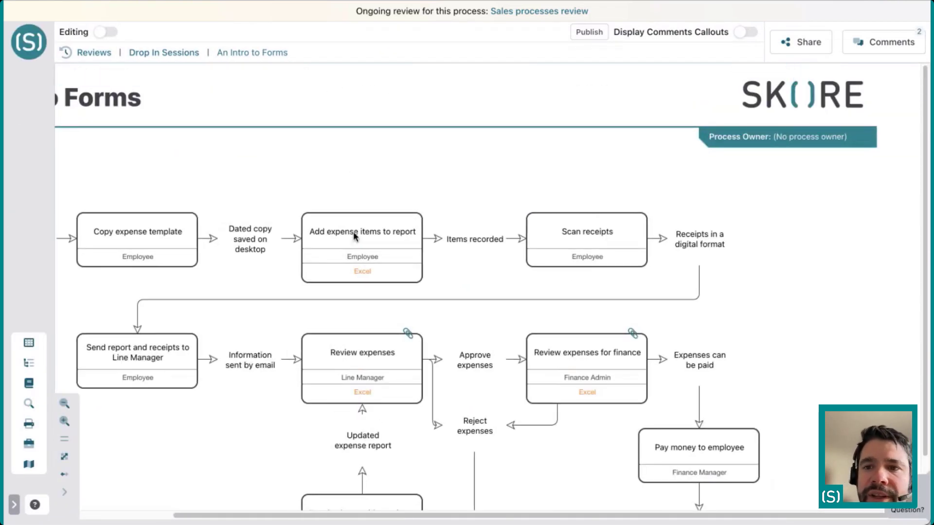
Display the process comments and examine their callouts above the Copy expense template and Scan receipts activities
{"action": "left_click", "coordinate": [873, 55]}
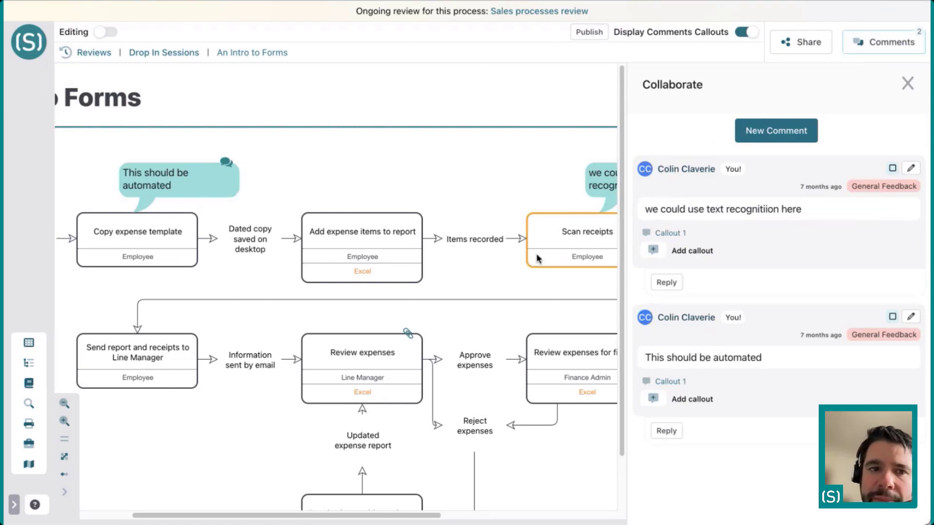
{"action": "scroll", "coordinate": [536, 255], "scroll_direction": "down", "scroll_amount": 1}
{"action": "scroll", "coordinate": [537, 254], "scroll_direction": "left", "scroll_amount": 1}
{"action": "scroll", "coordinate": [537, 255], "scroll_direction": "up", "scroll_amount": 1}
{"action": "scroll", "coordinate": [536, 255], "scroll_direction": "left", "scroll_amount": 1}
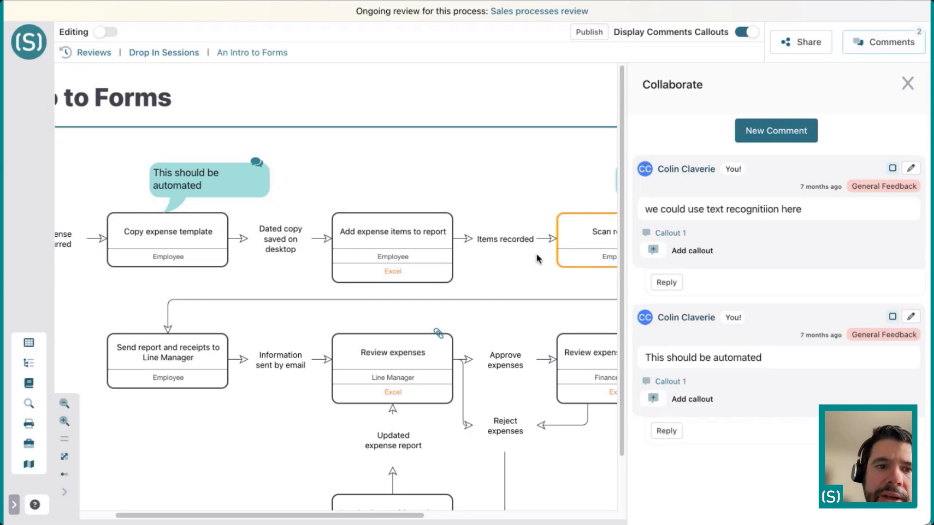
{"action": "scroll", "coordinate": [536, 253], "scroll_direction": "left", "scroll_amount": 3}
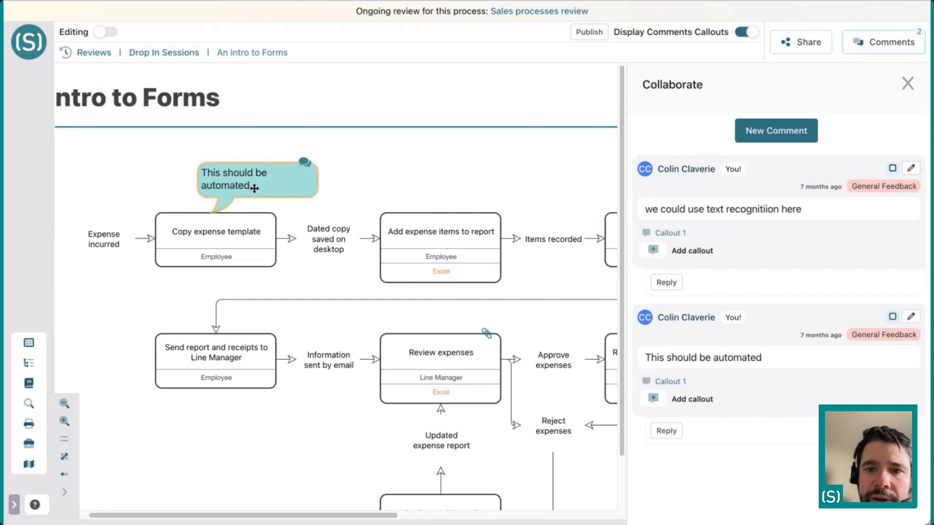
{"action": "scroll", "coordinate": [482, 204], "scroll_direction": "right", "scroll_amount": 2}
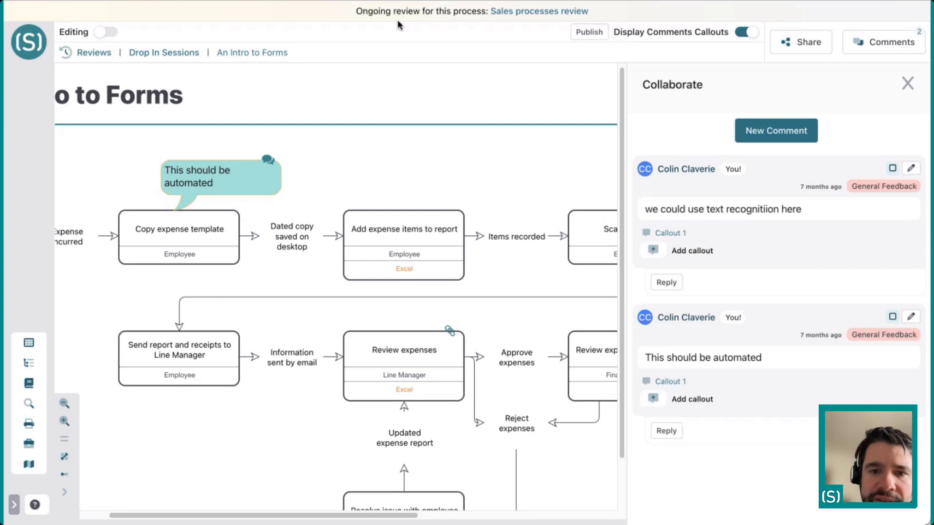
{"action": "scroll", "coordinate": [527, 204], "scroll_direction": "right", "scroll_amount": 5}
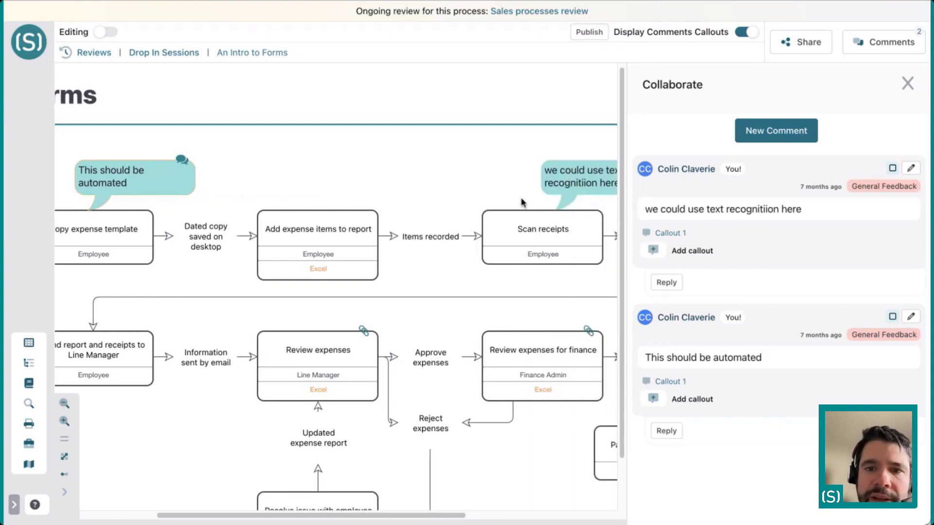
{"action": "scroll", "coordinate": [505, 200], "scroll_direction": "right", "scroll_amount": 2}
{"action": "scroll", "coordinate": [506, 200], "scroll_direction": "left", "scroll_amount": 3}
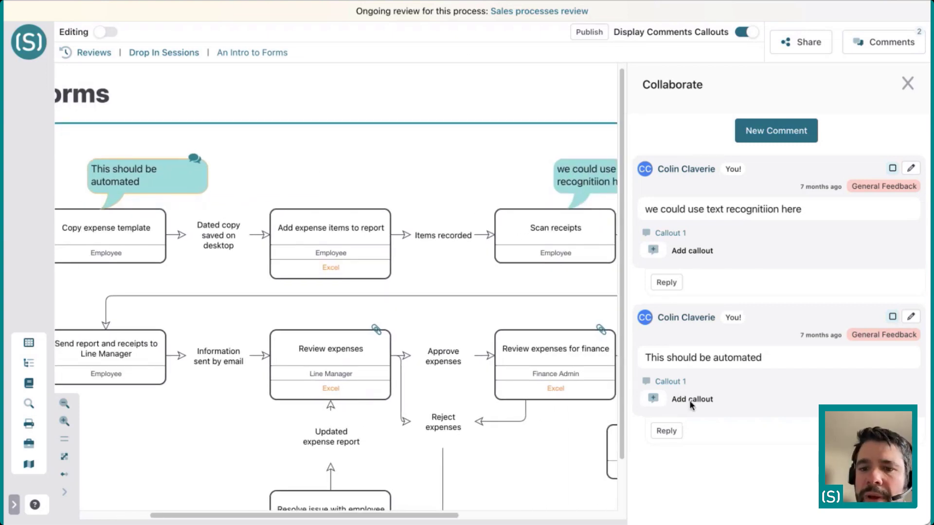
Add a new General Feedback comment reading "This can be autoamted also" to the process
{"action": "left_click", "coordinate": [774, 132]}
{"action": "left_click", "coordinate": [710, 212]}
{"action": "type", "text": "This "}
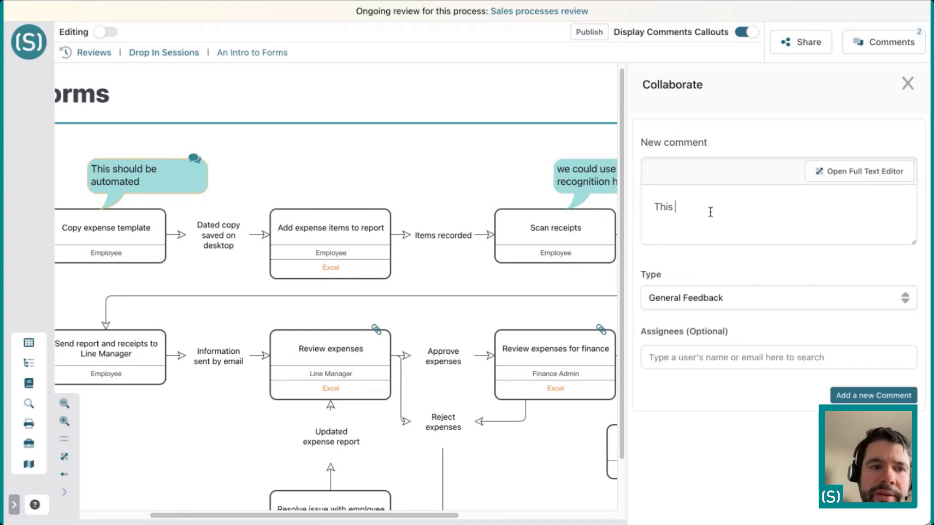
{"action": "type", "text": "can be autoamted"}
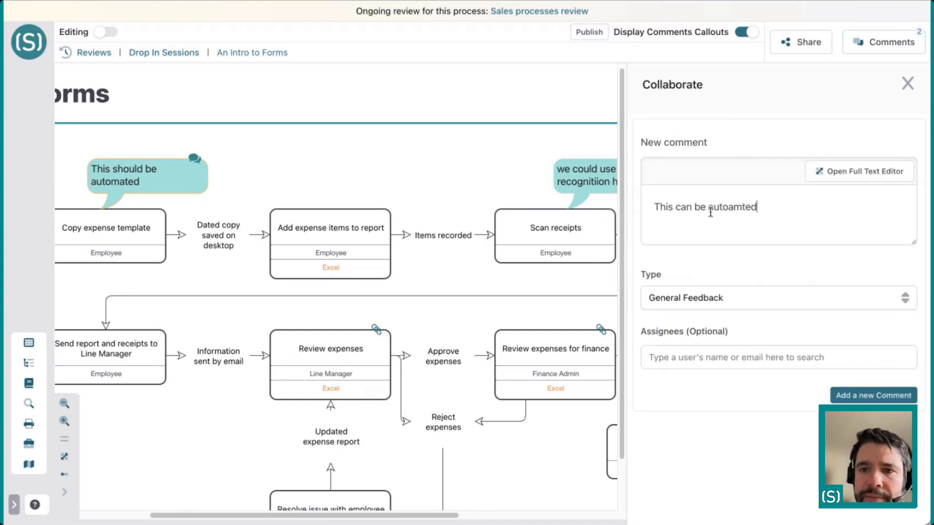
{"action": "type", "text": " also"}
{"action": "left_click", "coordinate": [874, 395]}
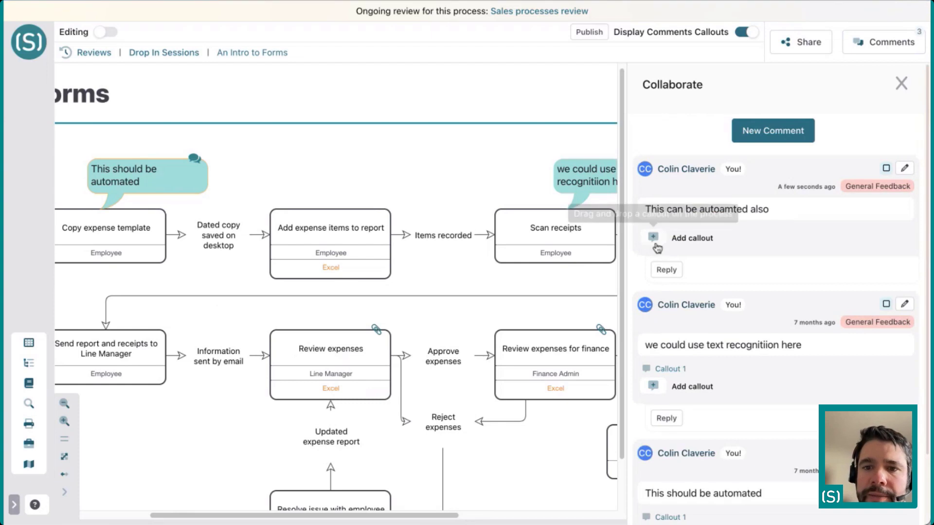
Place a callout for the new comment just above the Add expense items to report activity
{"action": "left_click_drag", "start_coordinate": [653, 237], "coordinate": [360, 205]}
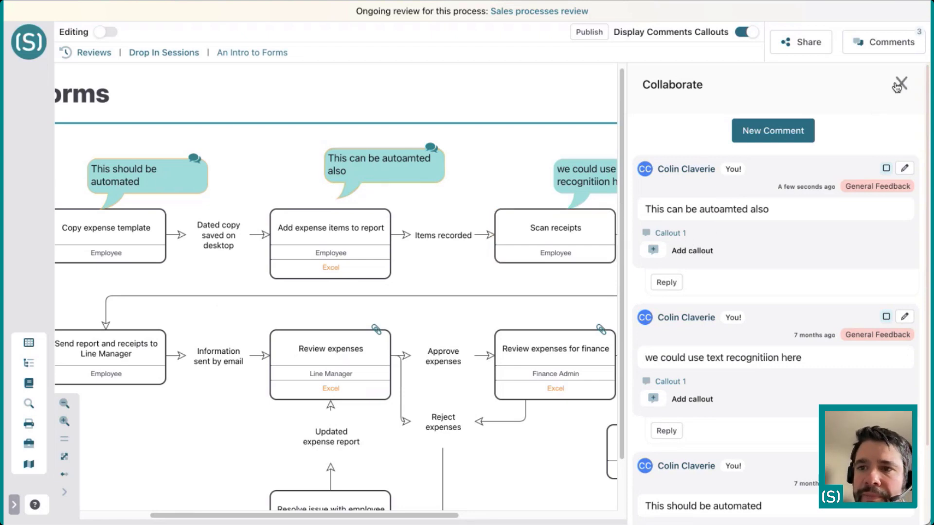
{"action": "scroll", "coordinate": [441, 311], "scroll_direction": "down", "scroll_amount": 2}
{"action": "scroll", "coordinate": [446, 319], "scroll_direction": "up", "scroll_amount": 2}
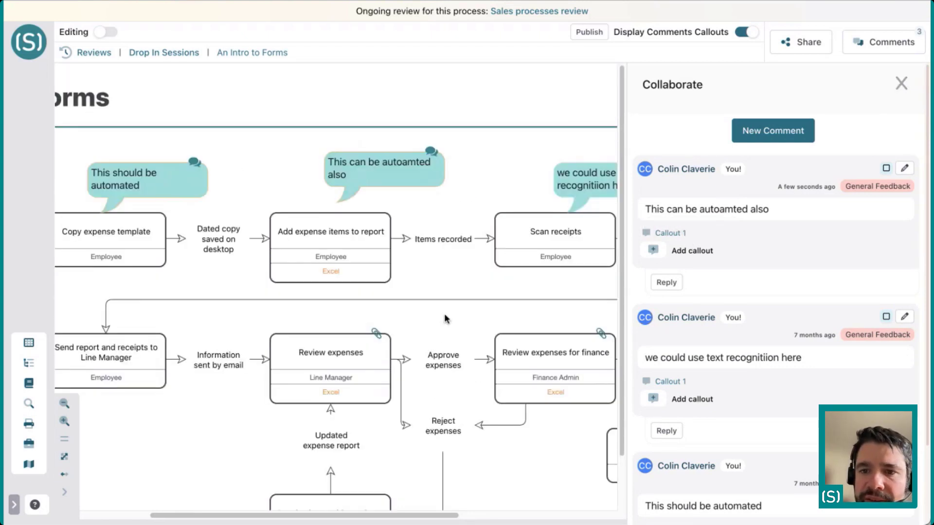
Reply "I second this idea" to the comment "we could use text recognitiion here"
{"action": "scroll", "coordinate": [672, 360], "scroll_direction": "down", "scroll_amount": 3}
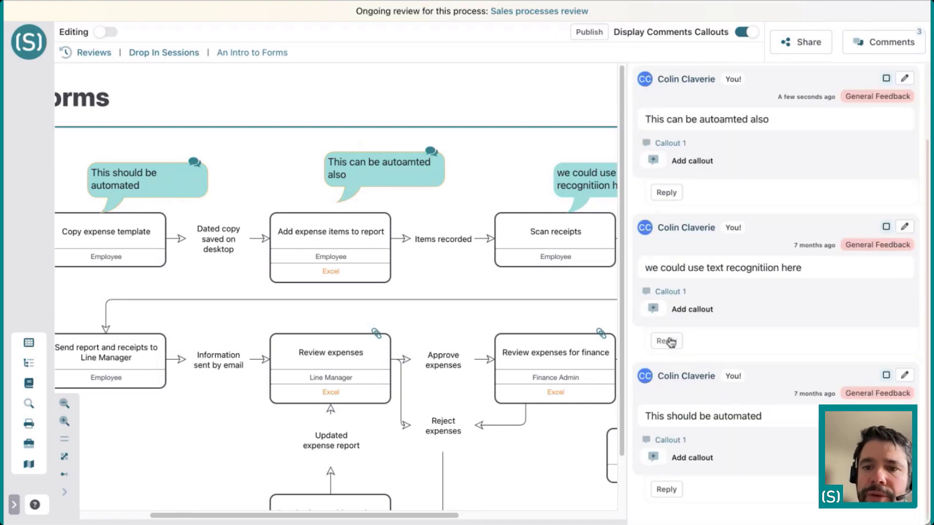
{"action": "left_click", "coordinate": [667, 340]}
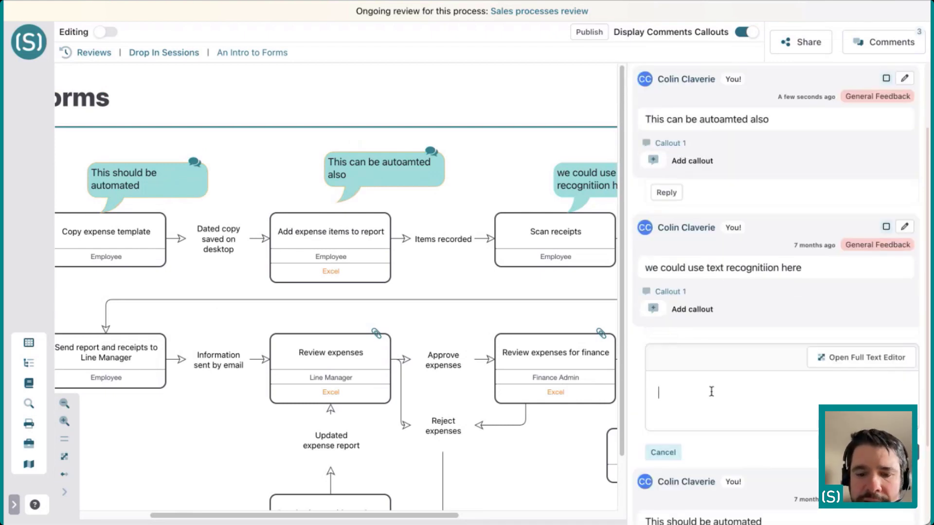
{"action": "type", "text": "I second this idea"}
{"action": "key", "text": "Return"}
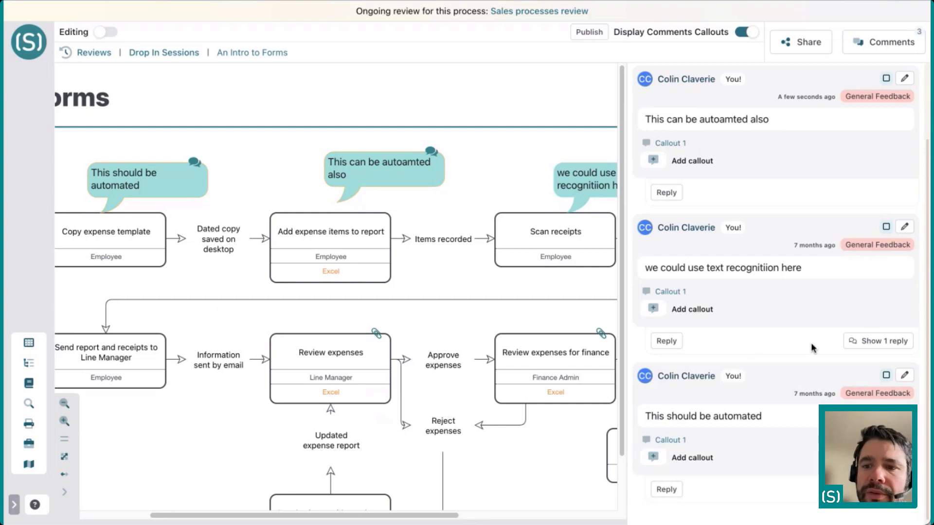
Show the reply under the text recognition comment and close the process comments
{"action": "left_click", "coordinate": [857, 341]}
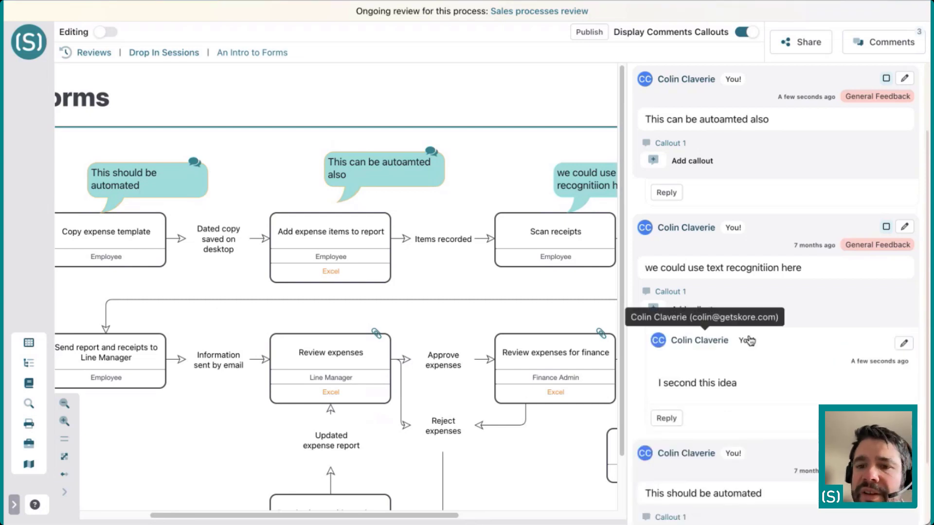
{"action": "scroll", "coordinate": [823, 349], "scroll_direction": "up", "scroll_amount": 3}
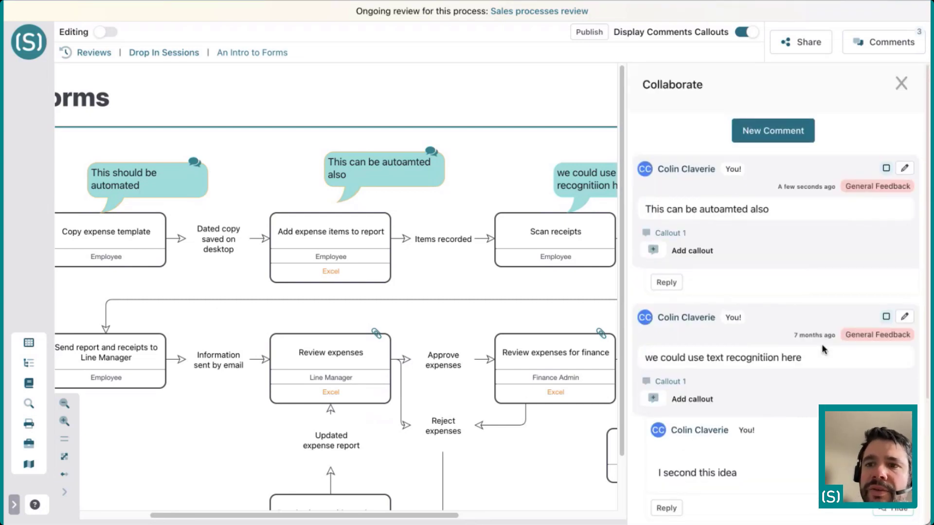
{"action": "left_click", "coordinate": [901, 86]}
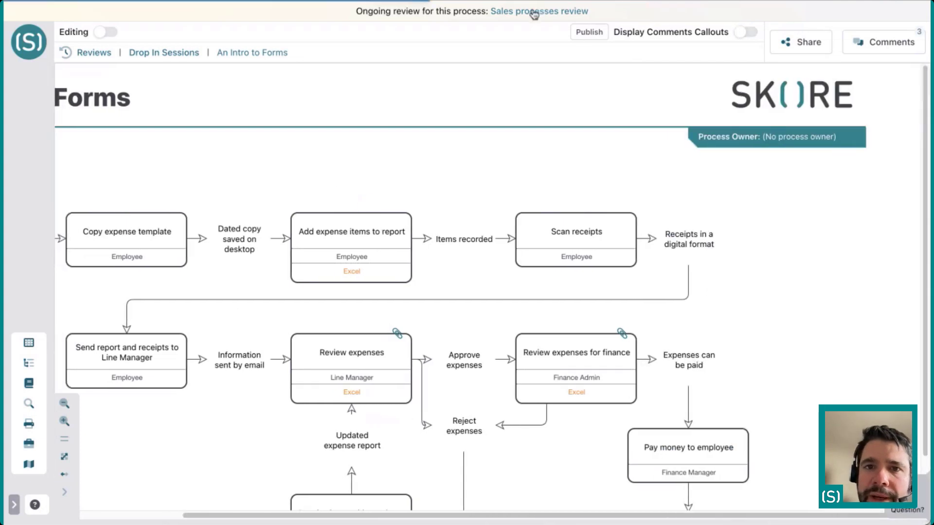
Return to the Sales processes review and examine the comments listed under An Intro to Forms, including the newest one
{"action": "left_click", "coordinate": [508, 15]}
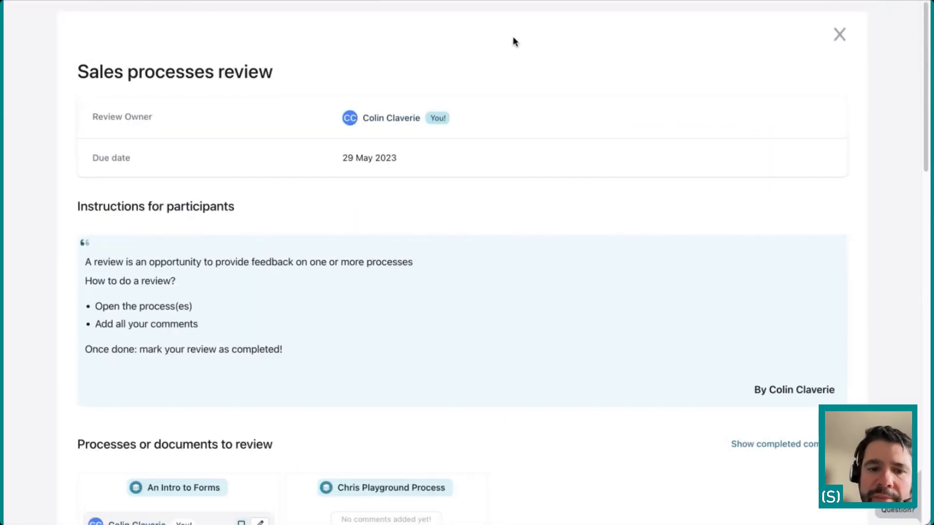
{"action": "scroll", "coordinate": [514, 224], "scroll_direction": "down", "scroll_amount": 5}
{"action": "scroll", "coordinate": [513, 227], "scroll_direction": "down", "scroll_amount": 4}
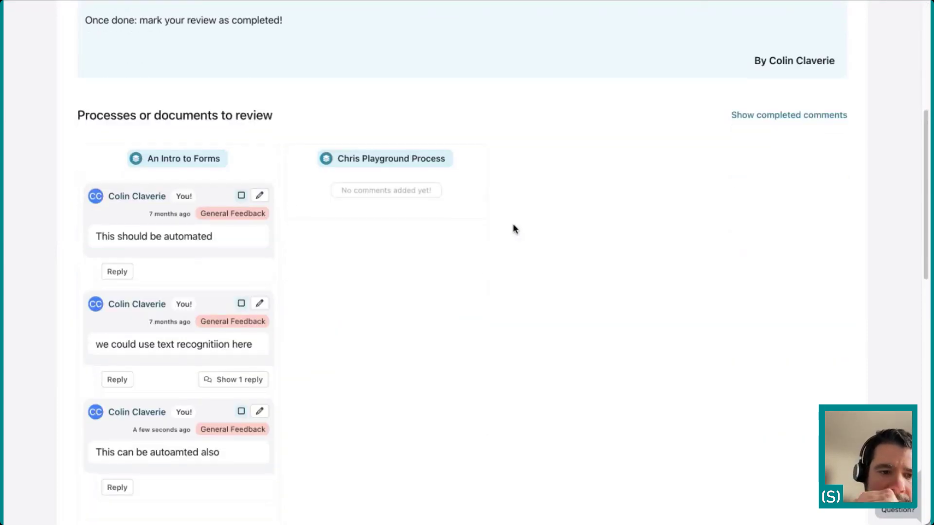
{"action": "left_click_drag", "start_coordinate": [107, 385], "coordinate": [210, 388]}
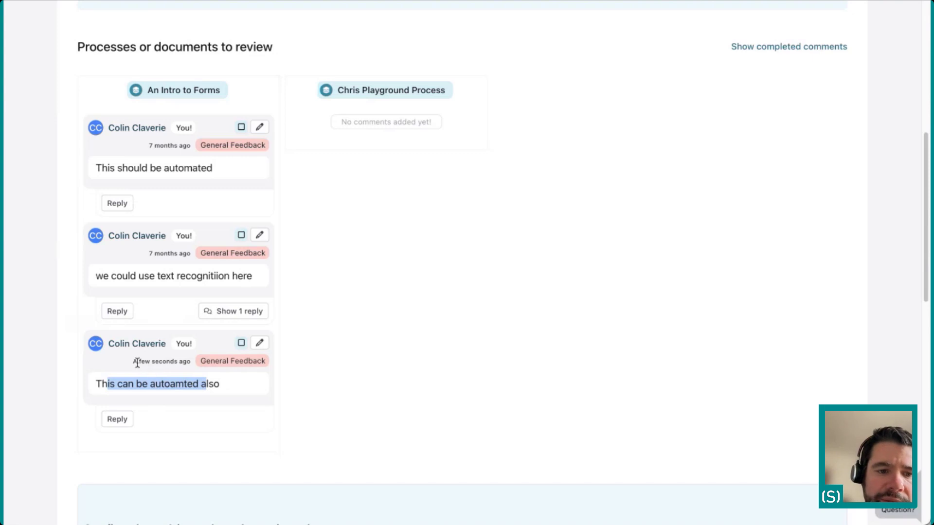
{"action": "left_click_drag", "start_coordinate": [141, 362], "coordinate": [167, 364]}
{"action": "left_click", "coordinate": [167, 365]}
{"action": "scroll", "coordinate": [273, 248], "scroll_direction": "up", "scroll_amount": 1}
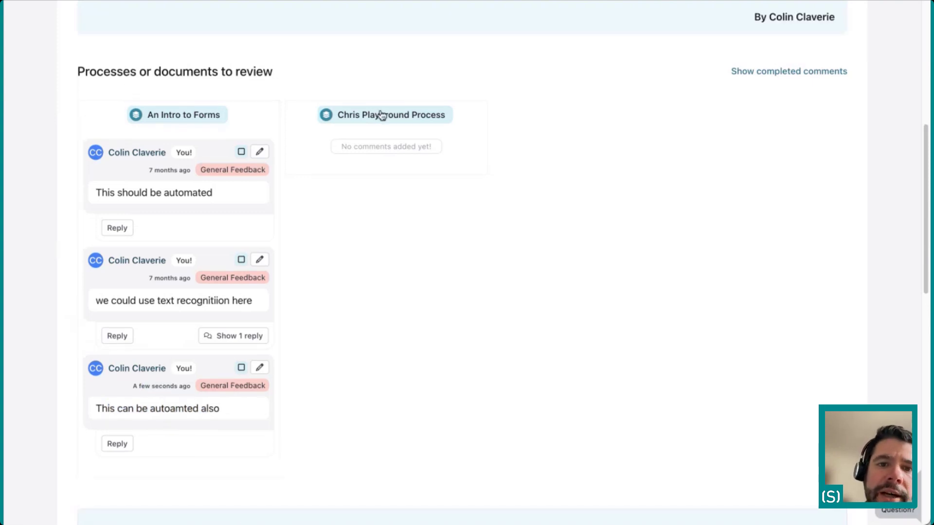
Open the Playground process from the review and place another callout for the "Looks good" comment just above the This is a new process activity
{"action": "left_click", "coordinate": [409, 118]}
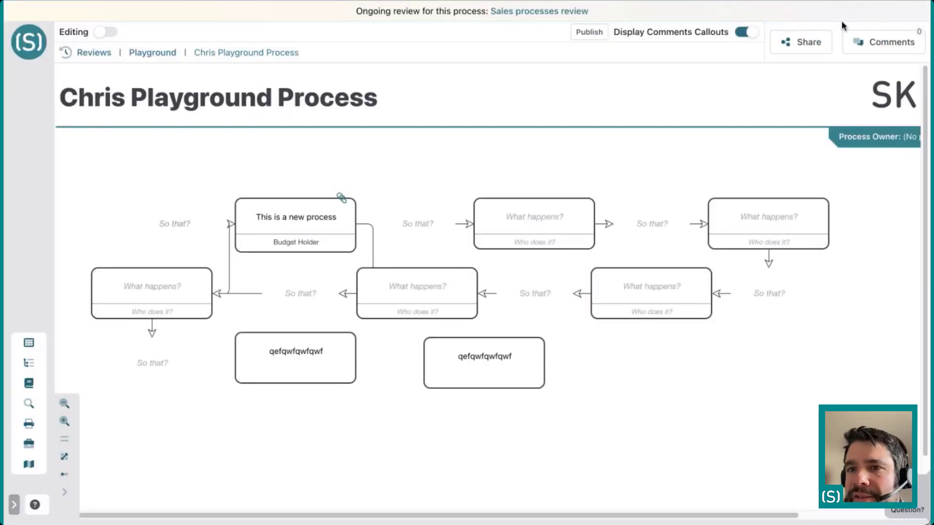
{"action": "left_click", "coordinate": [892, 42]}
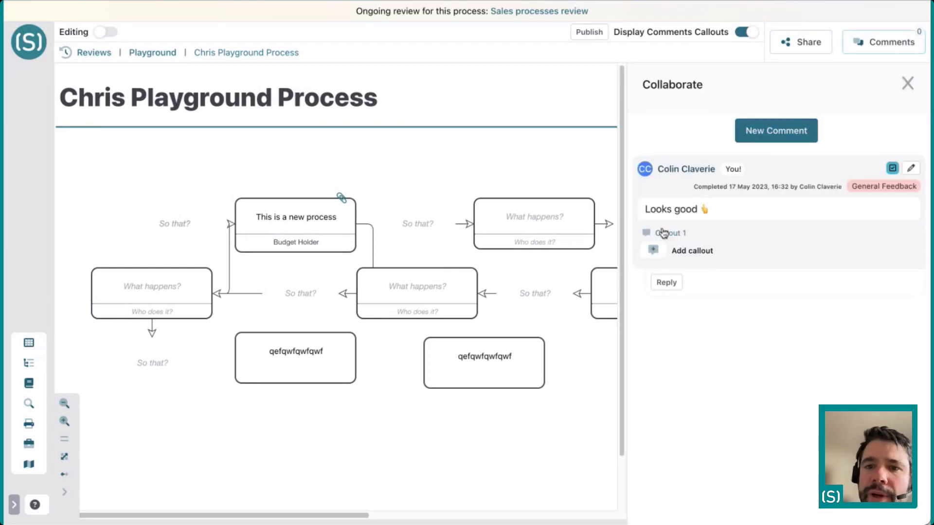
{"action": "left_click_drag", "start_coordinate": [653, 251], "coordinate": [410, 181]}
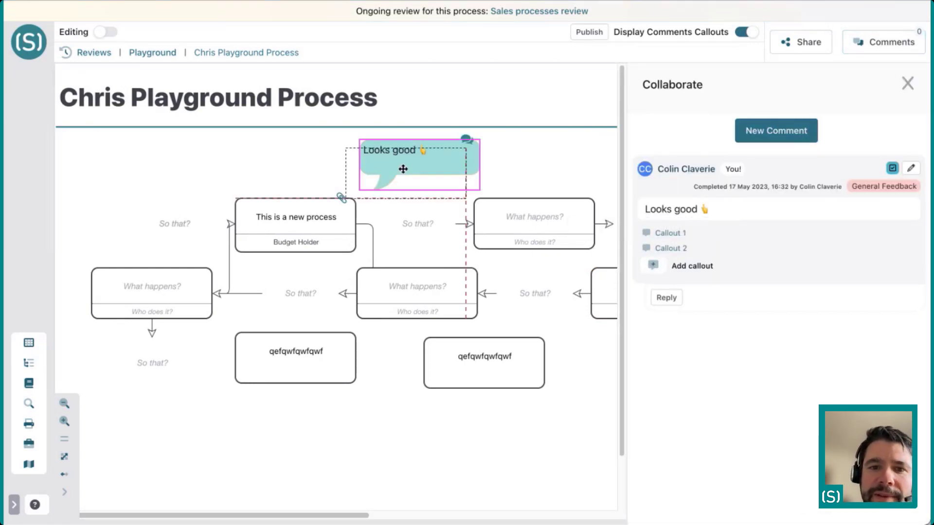
{"action": "left_click", "coordinate": [908, 83]}
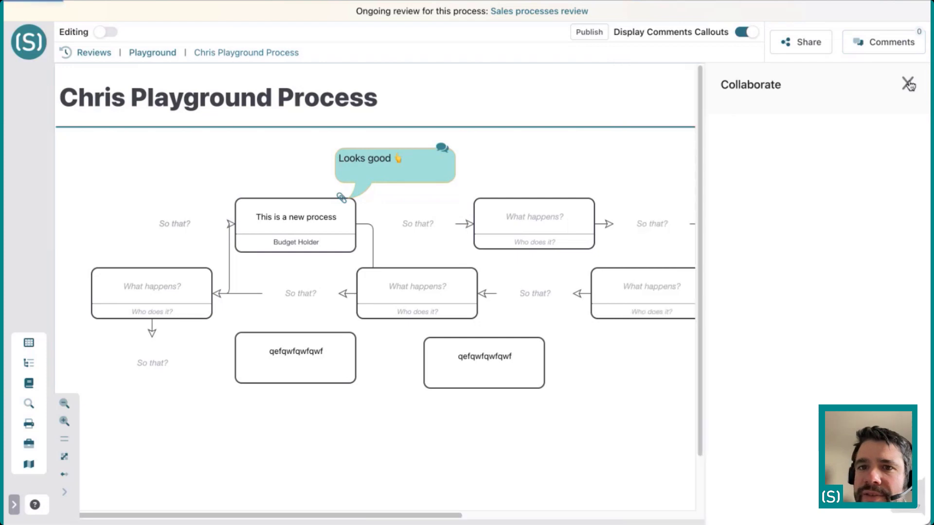
Return to the Sales processes review and check the comments listed under the Playground process
{"action": "left_click", "coordinate": [546, 12]}
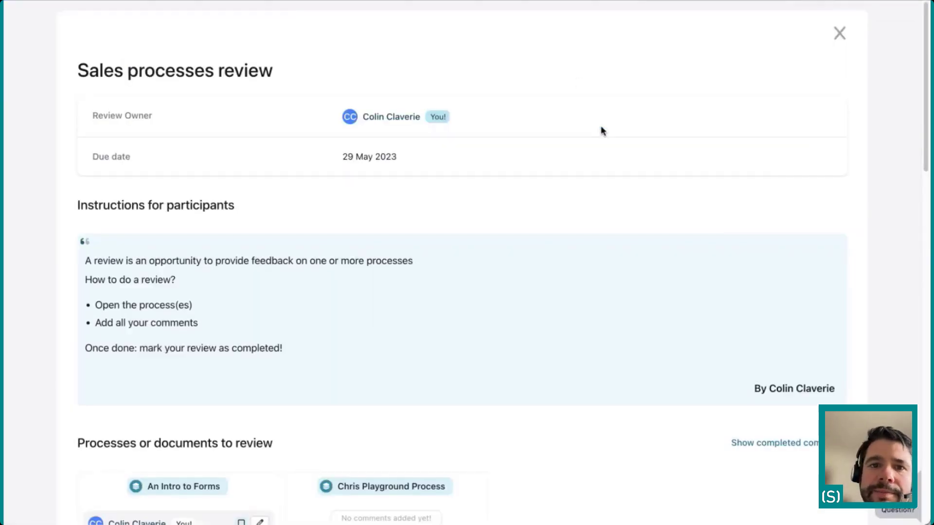
{"action": "scroll", "coordinate": [602, 129], "scroll_direction": "down", "scroll_amount": 6}
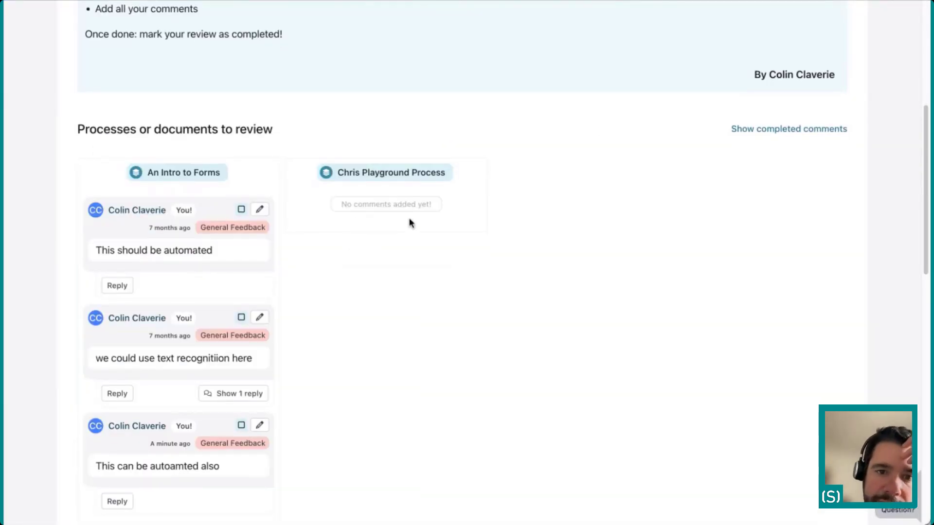
{"action": "scroll", "coordinate": [389, 204], "scroll_direction": "down", "scroll_amount": 1}
Unmark the completed "Looks good" comment in the Playground process so that it is open again
{"action": "left_click", "coordinate": [389, 155]}
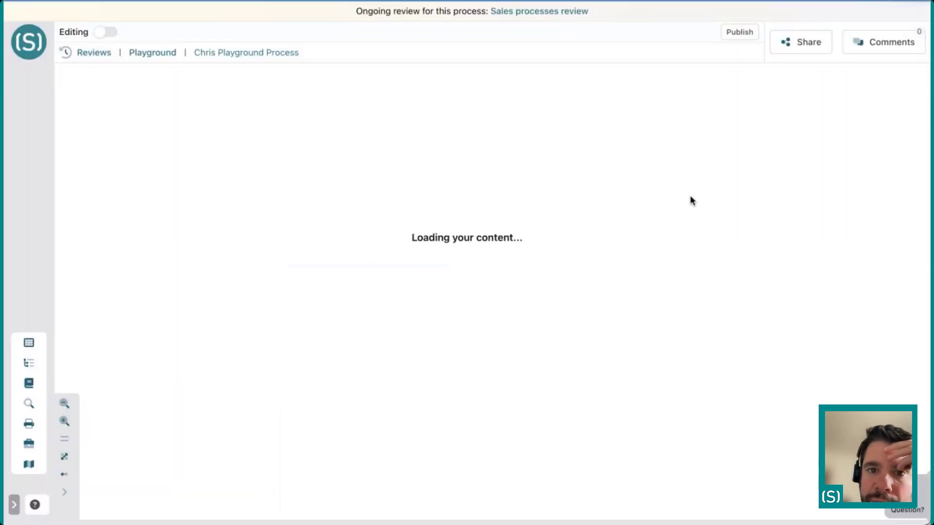
{"action": "left_click", "coordinate": [890, 43]}
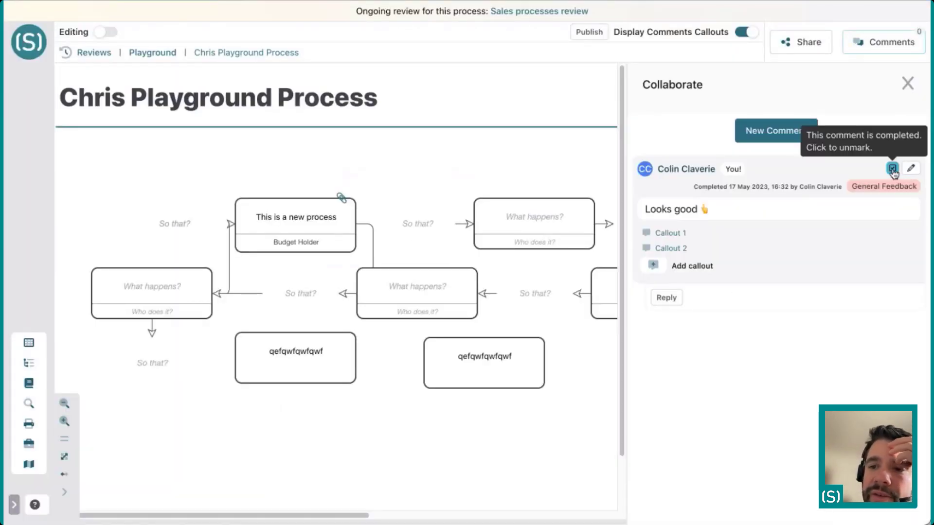
{"action": "left_click", "coordinate": [892, 170]}
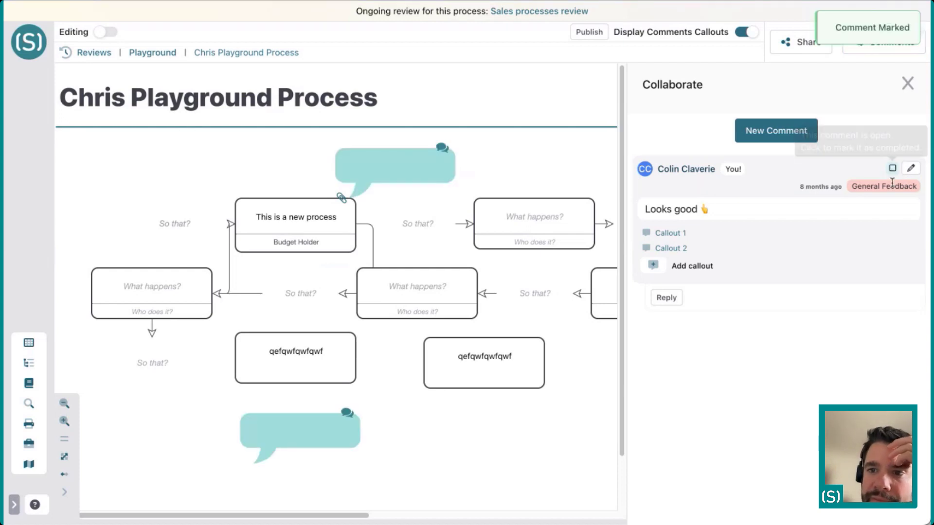
{"action": "left_click", "coordinate": [907, 83]}
Mark the Playground process's "Looks good" comment as completed from within the Sales processes review
{"action": "left_click", "coordinate": [546, 13]}
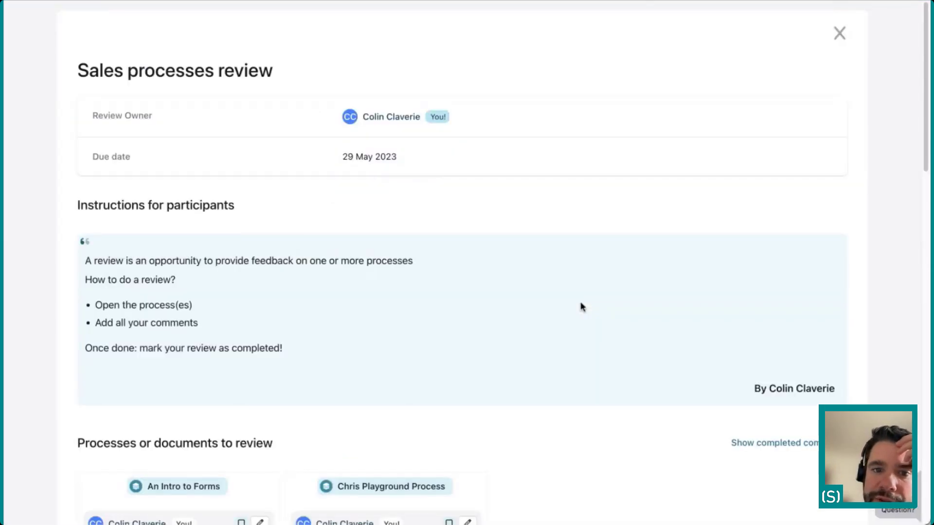
{"action": "scroll", "coordinate": [583, 307], "scroll_direction": "down", "scroll_amount": 4}
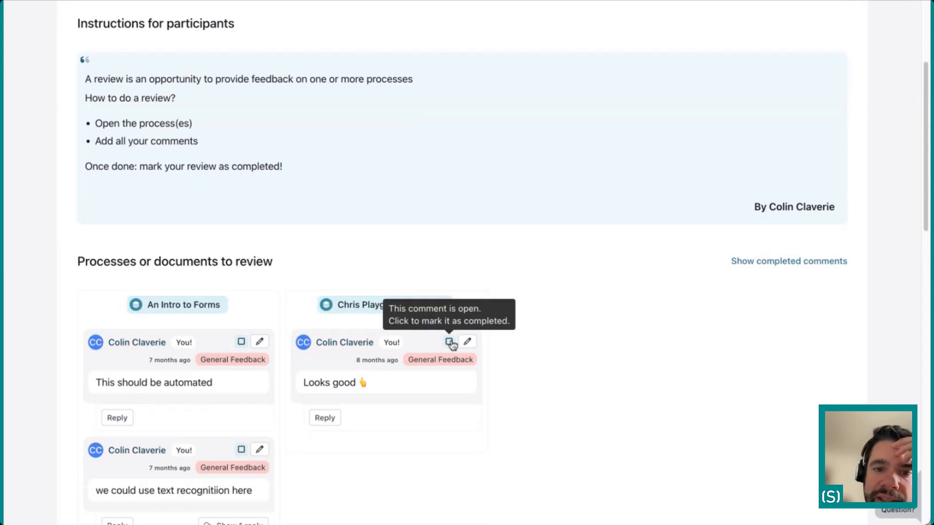
{"action": "scroll", "coordinate": [451, 346], "scroll_direction": "down", "scroll_amount": 2}
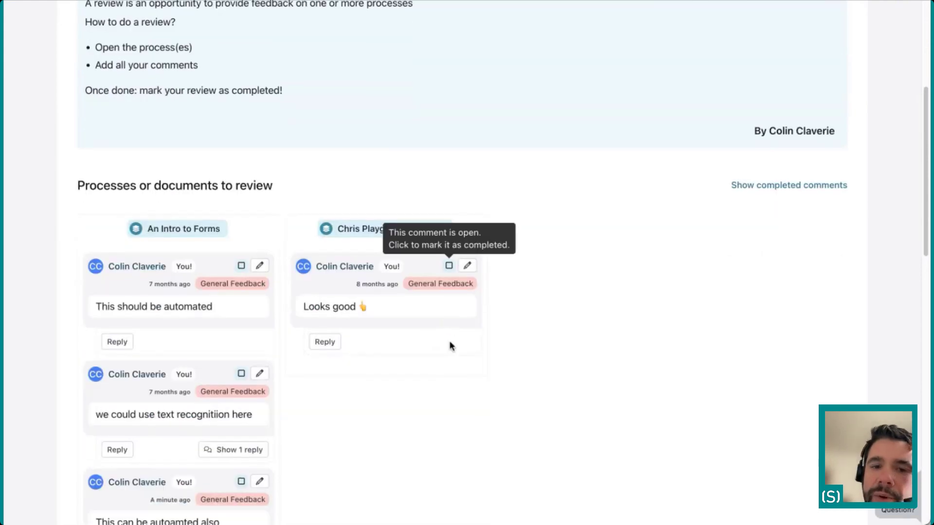
{"action": "left_click", "coordinate": [449, 267]}
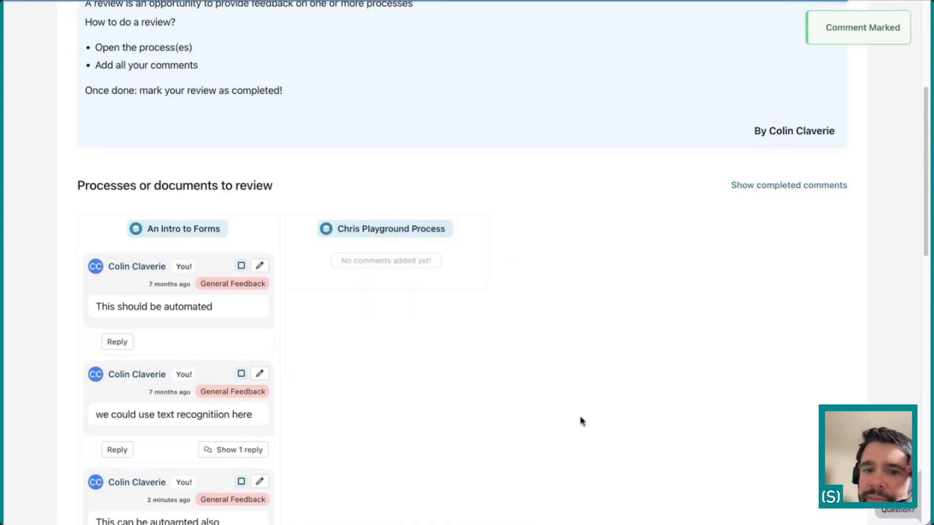
Confirm that the review of the 2 items in the Sales processes review has been completed
{"action": "scroll", "coordinate": [582, 421], "scroll_direction": "down", "scroll_amount": 10}
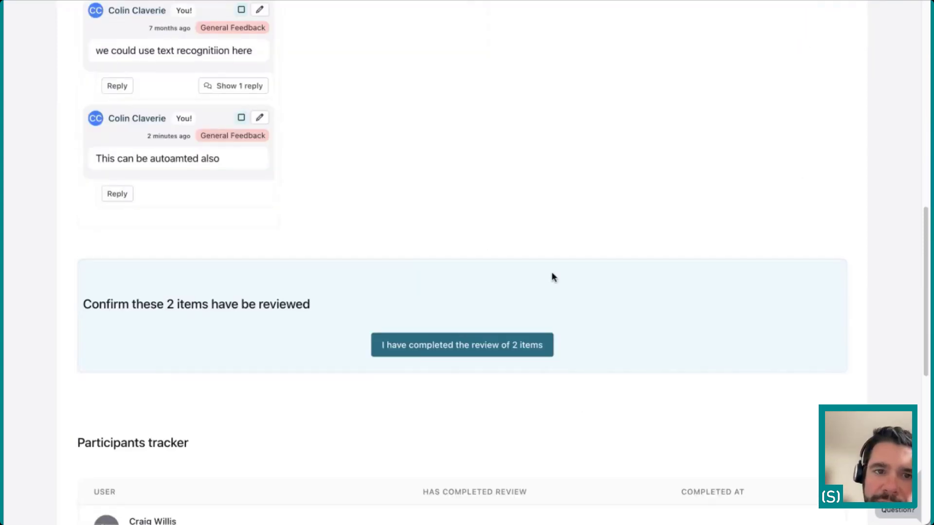
{"action": "scroll", "coordinate": [386, 240], "scroll_direction": "up", "scroll_amount": 4}
{"action": "scroll", "coordinate": [386, 240], "scroll_direction": "down", "scroll_amount": 3}
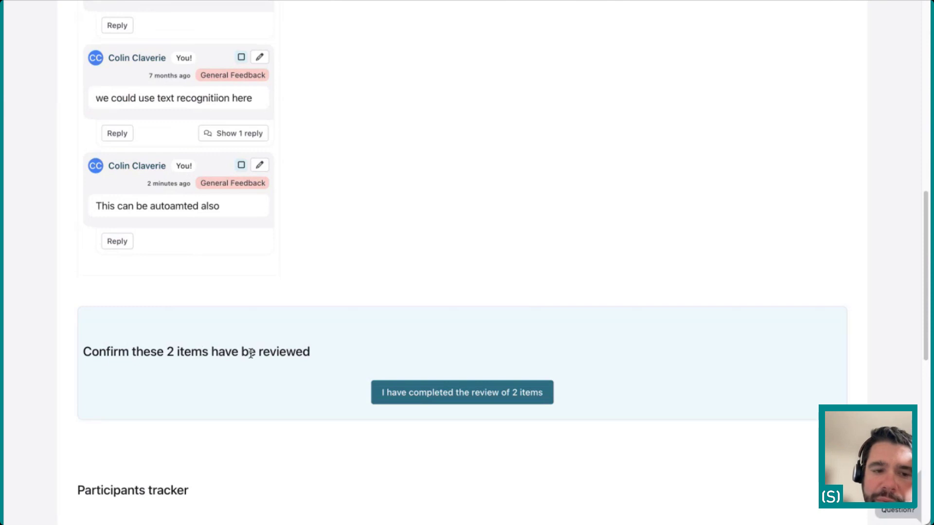
{"action": "left_click", "coordinate": [507, 396]}
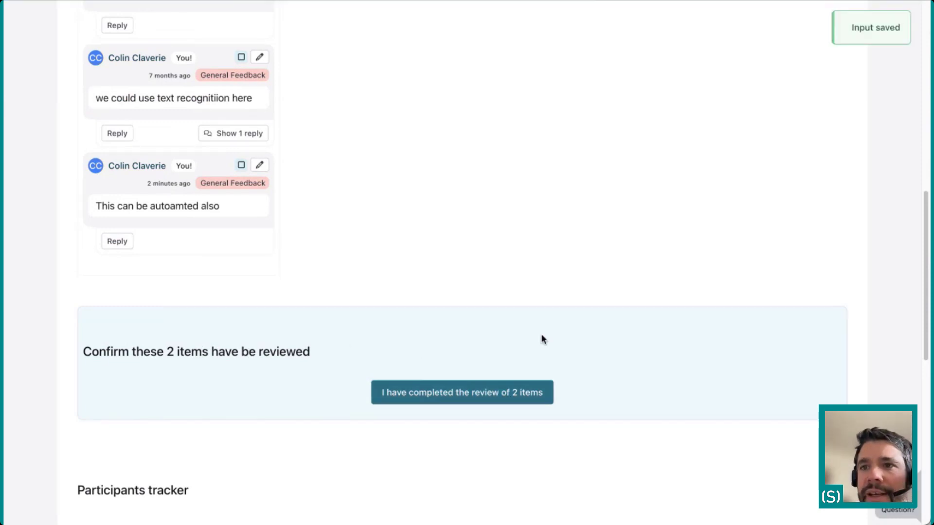
Reopen the May Sales processes review, examine the completion status and date in its Participants tracker, and close it
{"action": "scroll", "coordinate": [568, 317], "scroll_direction": "down", "scroll_amount": 5}
{"action": "scroll", "coordinate": [568, 317], "scroll_direction": "up", "scroll_amount": 1}
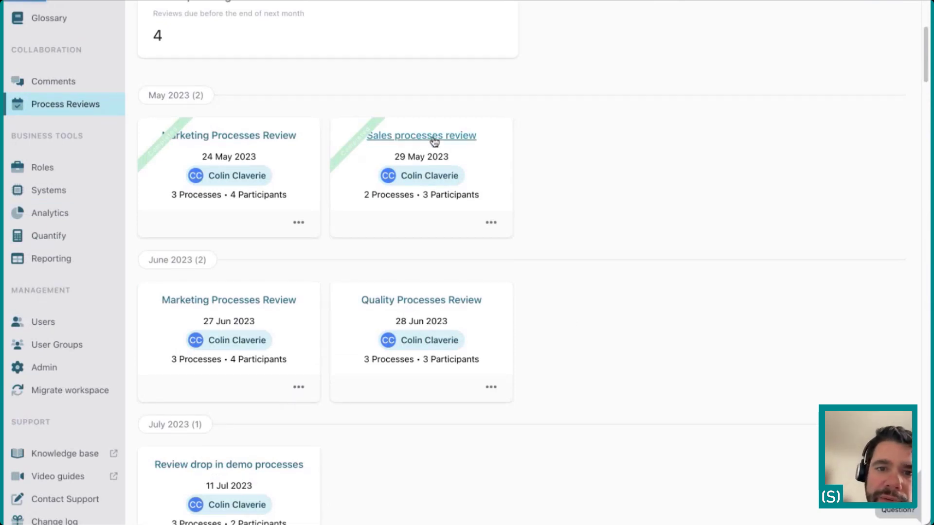
{"action": "left_click", "coordinate": [417, 141]}
{"action": "scroll", "coordinate": [538, 337], "scroll_direction": "down", "scroll_amount": 7}
{"action": "scroll", "coordinate": [538, 337], "scroll_direction": "down", "scroll_amount": 9}
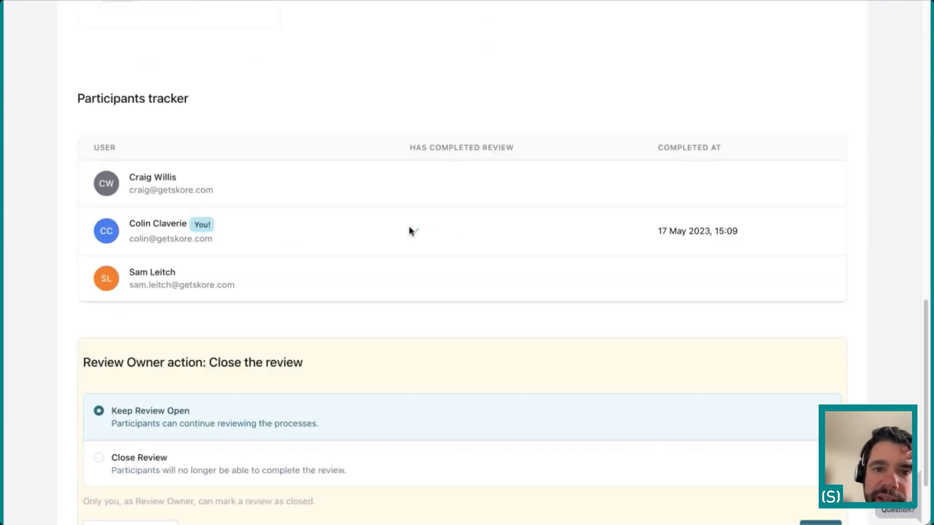
{"action": "triple_click", "coordinate": [695, 233]}
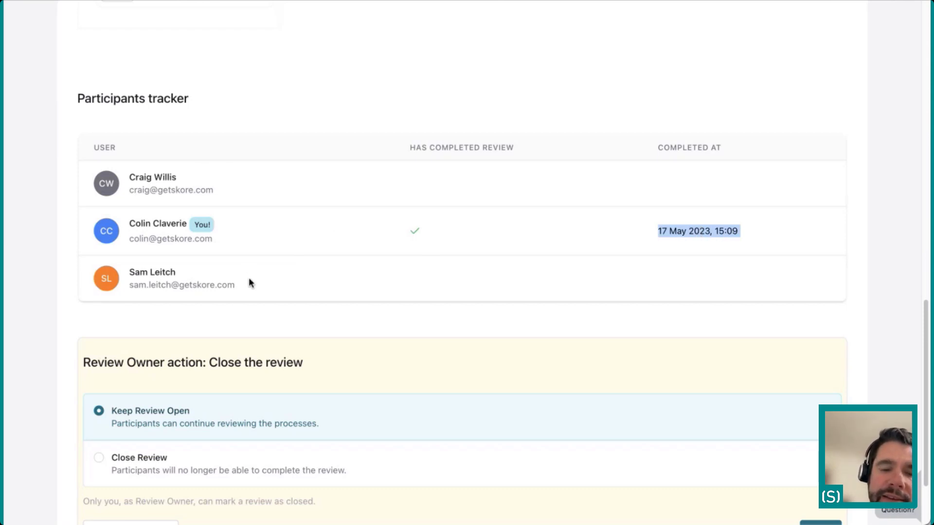
{"action": "scroll", "coordinate": [397, 270], "scroll_direction": "up", "scroll_amount": 15}
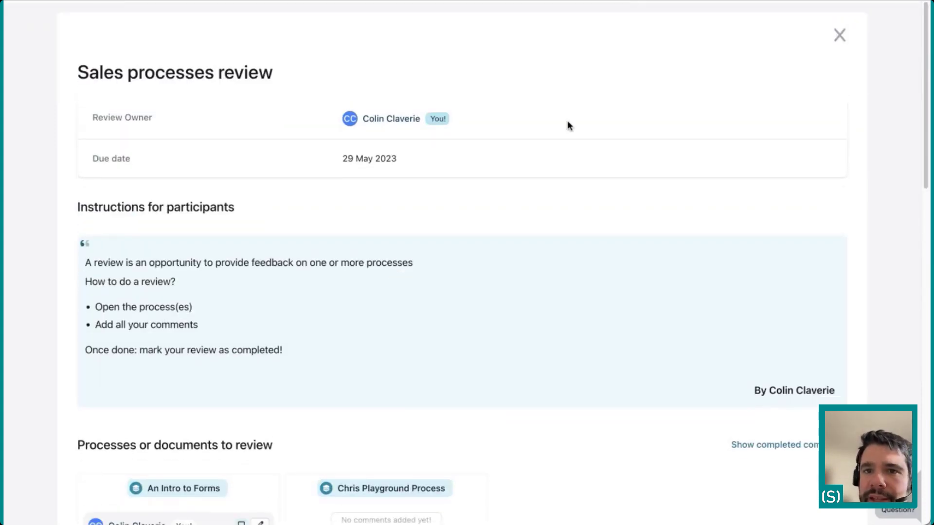
{"action": "left_click", "coordinate": [838, 38]}
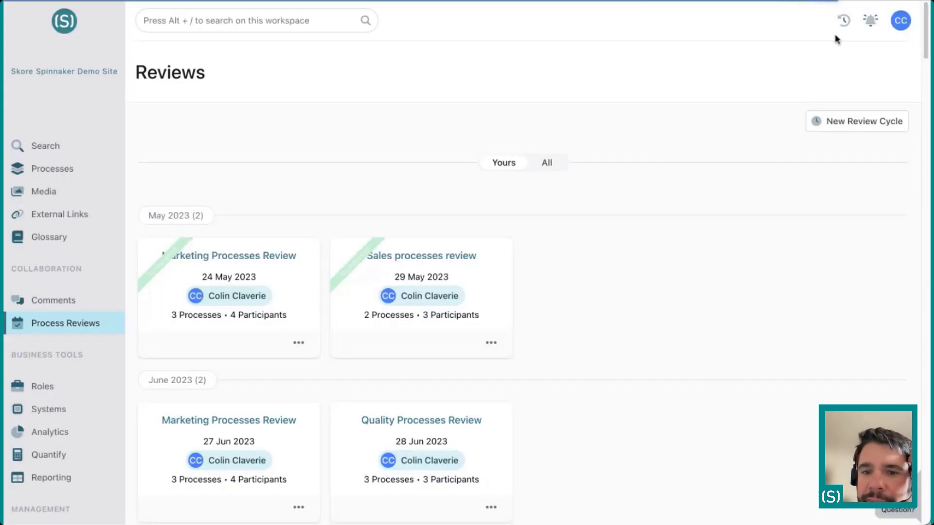
Open the May Marketing Processes Review, examine its process comments and Participants tracker, and close it
{"action": "scroll", "coordinate": [673, 302], "scroll_direction": "down", "scroll_amount": 2}
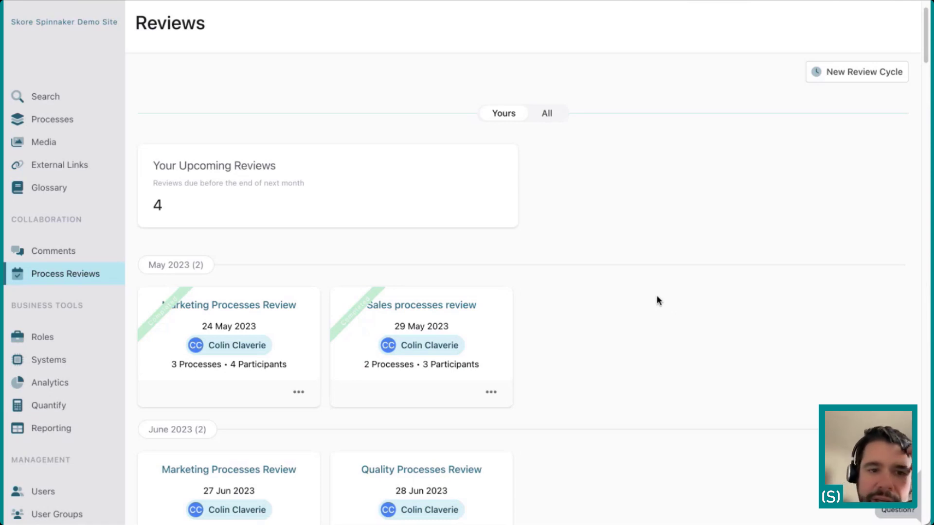
{"action": "left_click", "coordinate": [273, 305]}
{"action": "scroll", "coordinate": [367, 275], "scroll_direction": "down", "scroll_amount": 4}
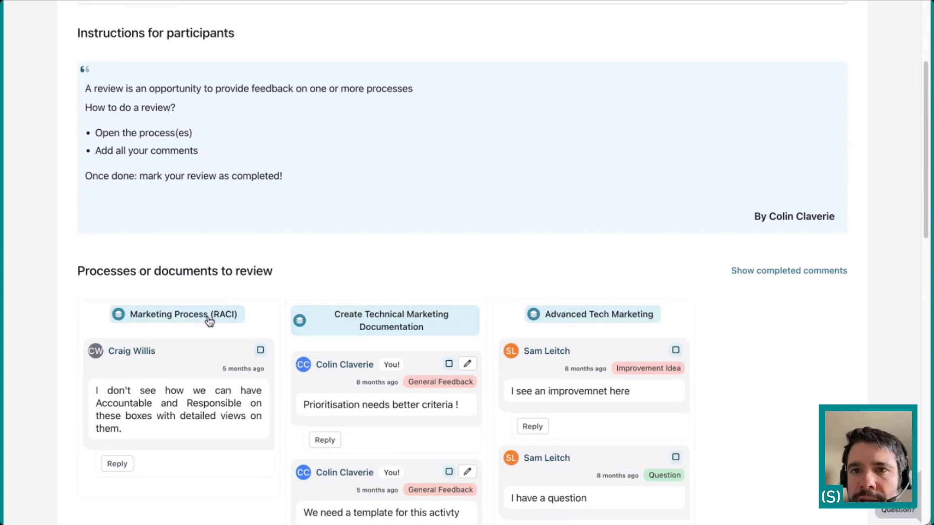
{"action": "scroll", "coordinate": [209, 321], "scroll_direction": "down", "scroll_amount": 10}
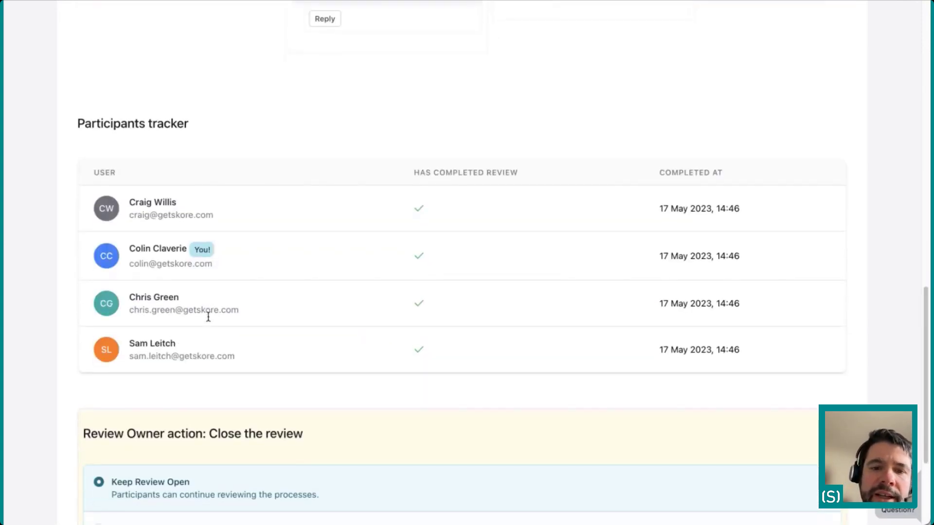
{"action": "scroll", "coordinate": [208, 319], "scroll_direction": "up", "scroll_amount": 1}
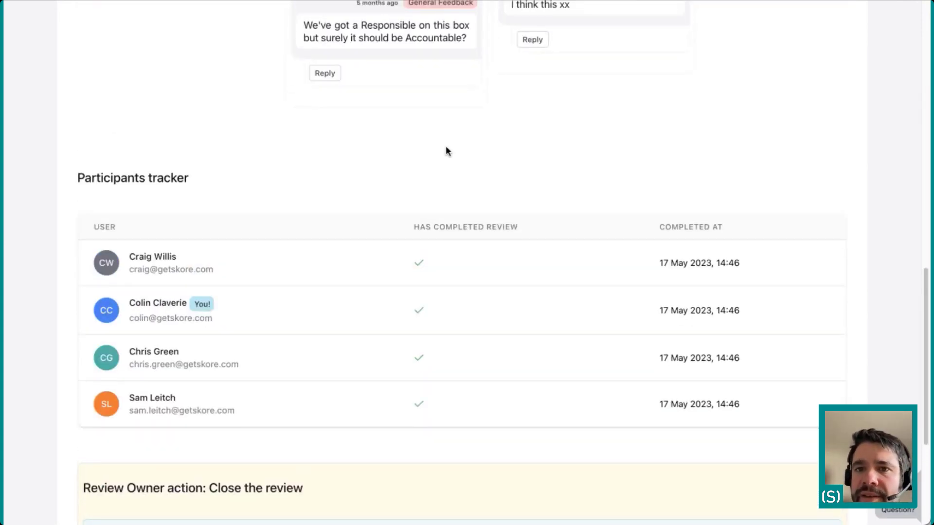
{"action": "scroll", "coordinate": [446, 151], "scroll_direction": "up", "scroll_amount": 10}
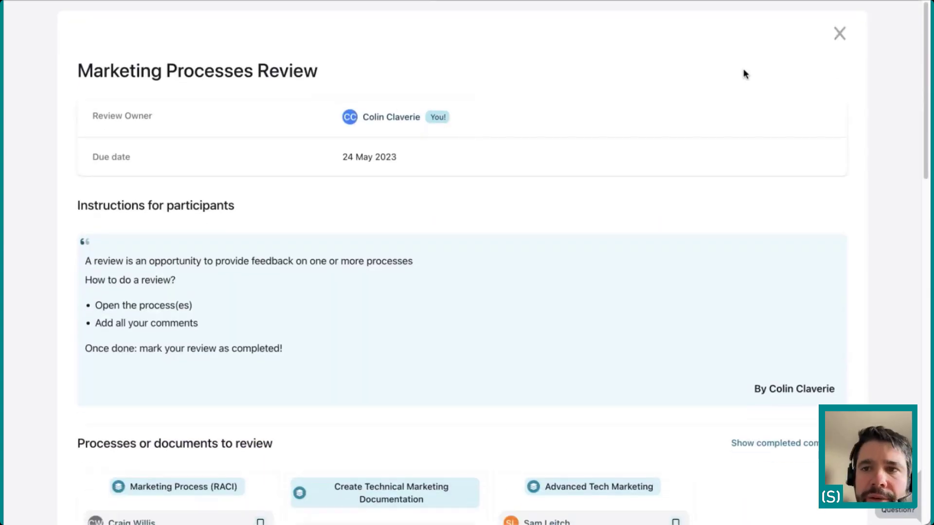
{"action": "left_click", "coordinate": [841, 36]}
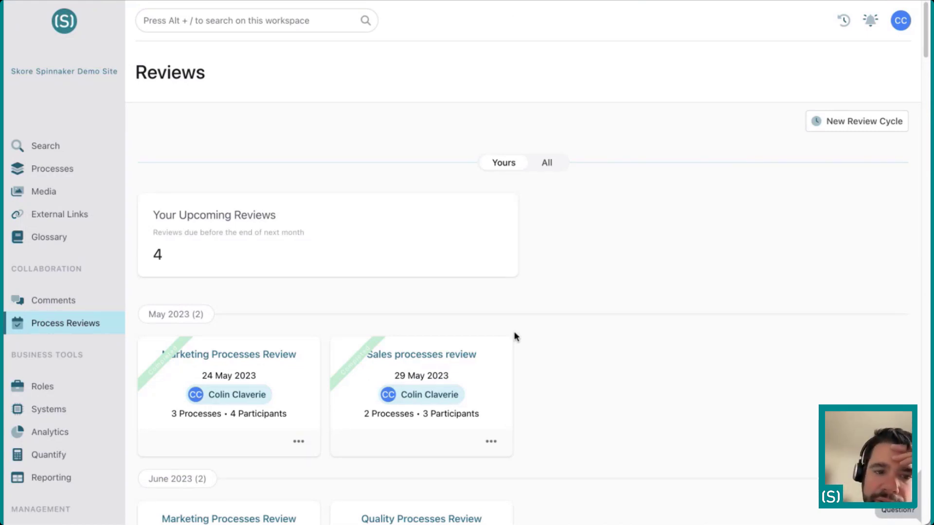
Look through the upcoming review cycles scheduled from May to December 2023 on the Reviews page
{"action": "scroll", "coordinate": [515, 333], "scroll_direction": "down", "scroll_amount": 2}
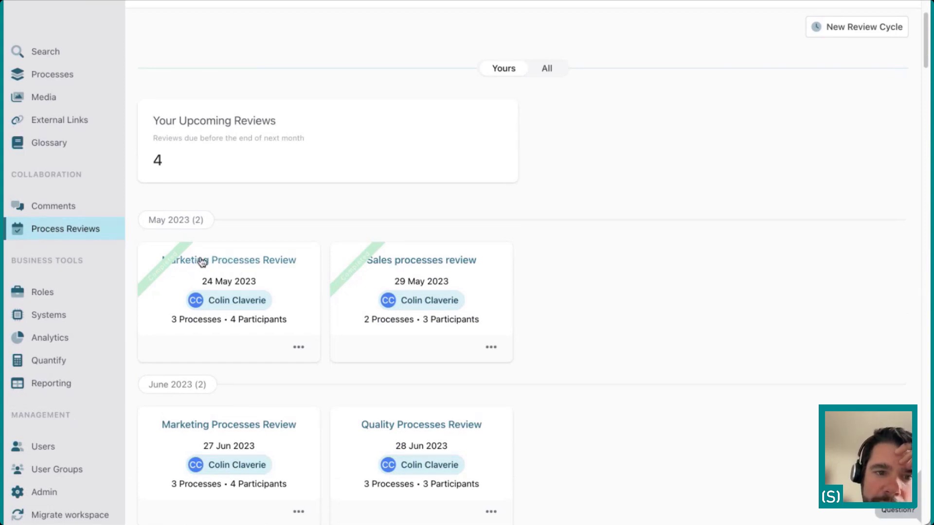
{"action": "scroll", "coordinate": [205, 302], "scroll_direction": "down", "scroll_amount": 2}
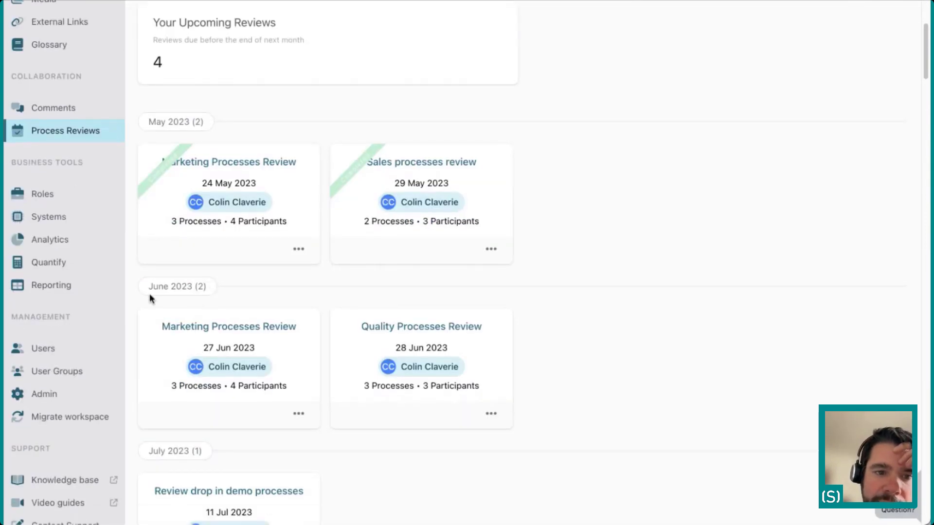
{"action": "scroll", "coordinate": [173, 330], "scroll_direction": "down", "scroll_amount": 9}
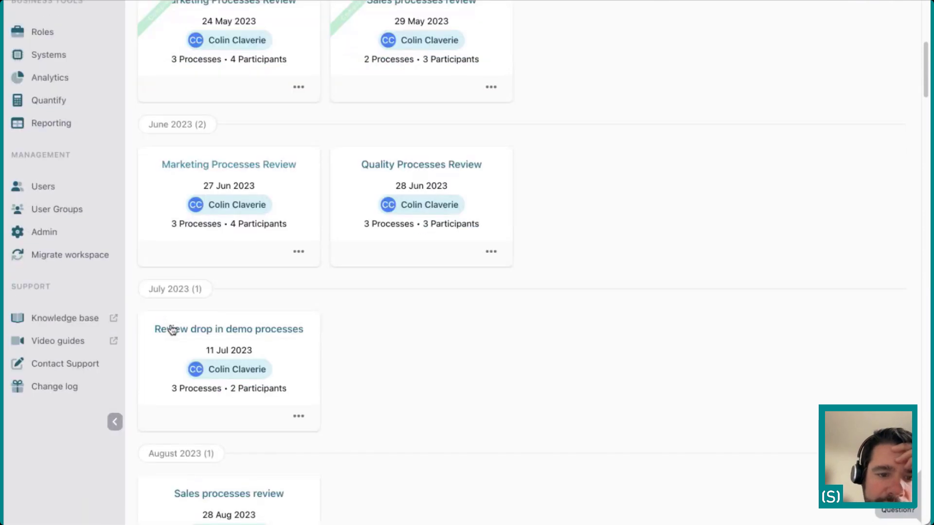
{"action": "scroll", "coordinate": [234, 370], "scroll_direction": "up", "scroll_amount": 6}
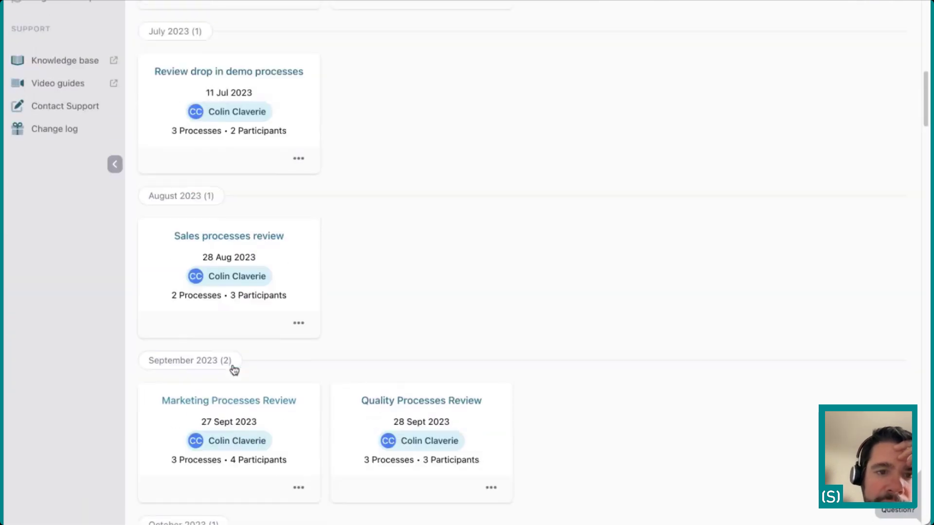
{"action": "scroll", "coordinate": [438, 156], "scroll_direction": "up", "scroll_amount": 1}
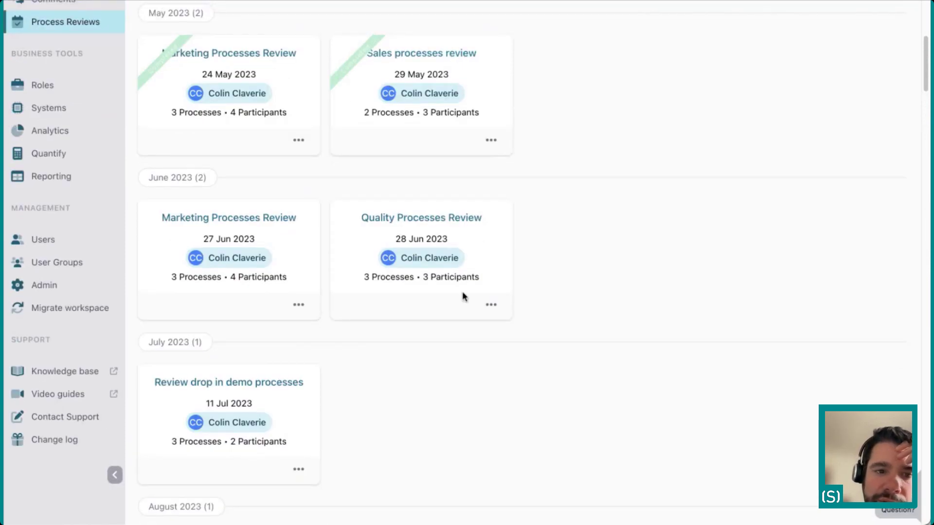
{"action": "scroll", "coordinate": [326, 360], "scroll_direction": "down", "scroll_amount": 4}
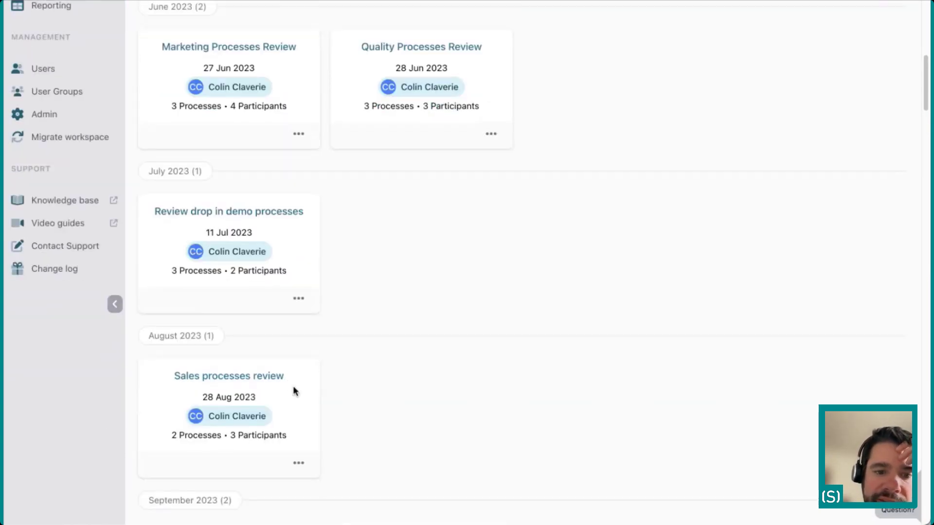
{"action": "scroll", "coordinate": [293, 386], "scroll_direction": "down", "scroll_amount": 12}
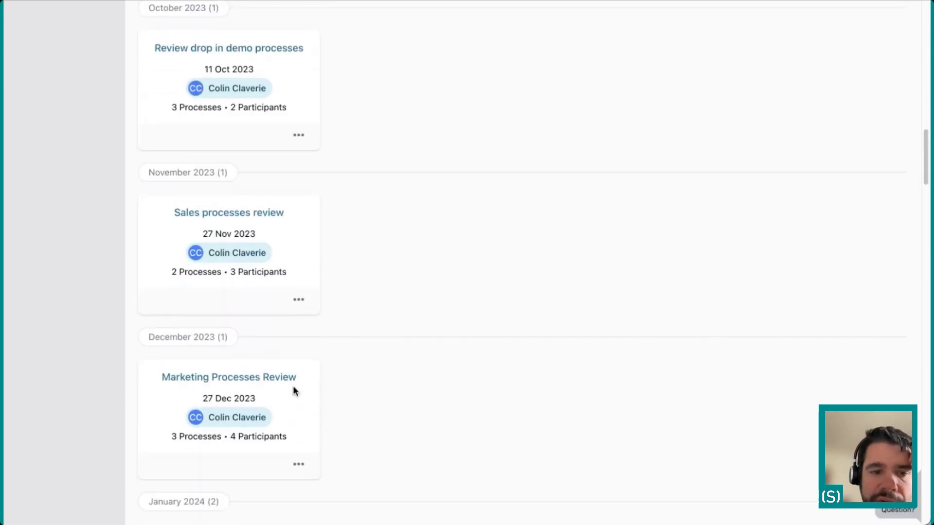
{"action": "scroll", "coordinate": [293, 386], "scroll_direction": "up", "scroll_amount": 14}
{"action": "scroll", "coordinate": [293, 387], "scroll_direction": "up", "scroll_amount": 9}
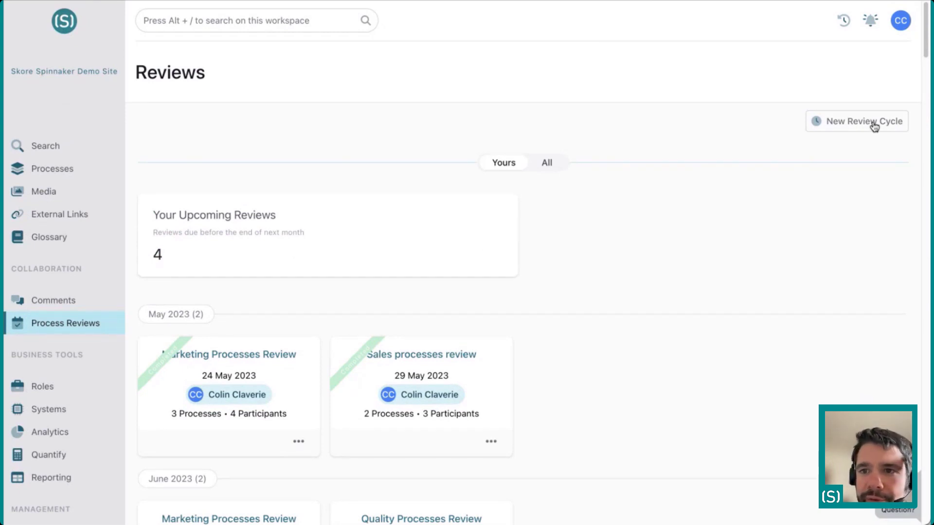
Start a new process review cycle and title it "Finance Team Processes Review"
{"action": "left_click", "coordinate": [836, 123]}
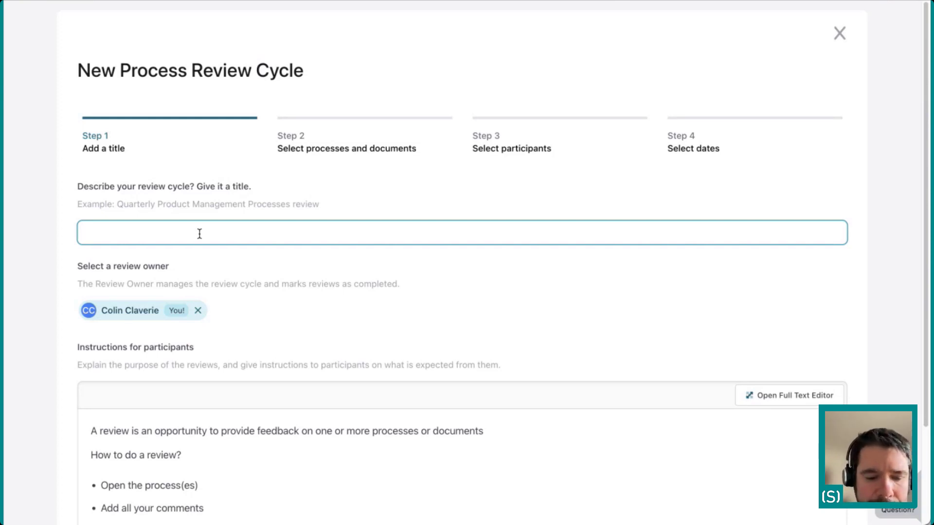
{"action": "type", "text": "Finance Team Proces"}
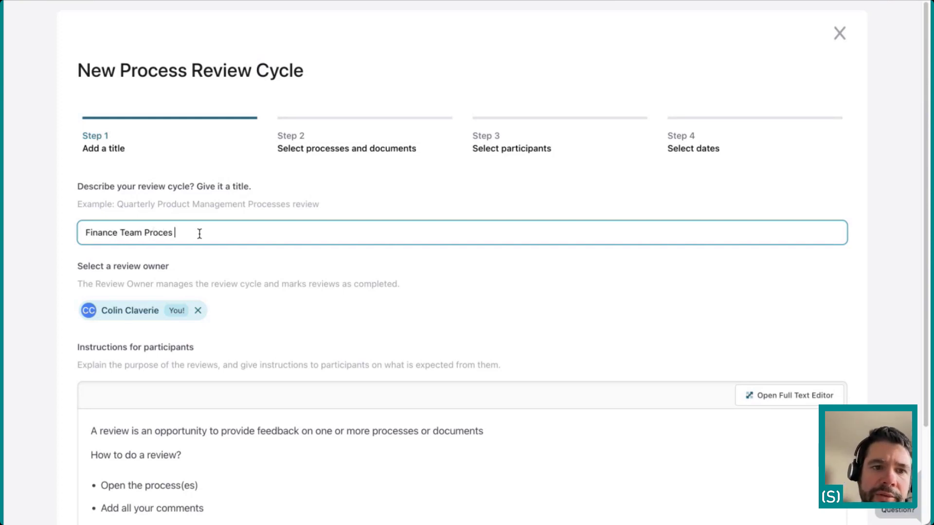
{"action": "type", "text": " Review"}
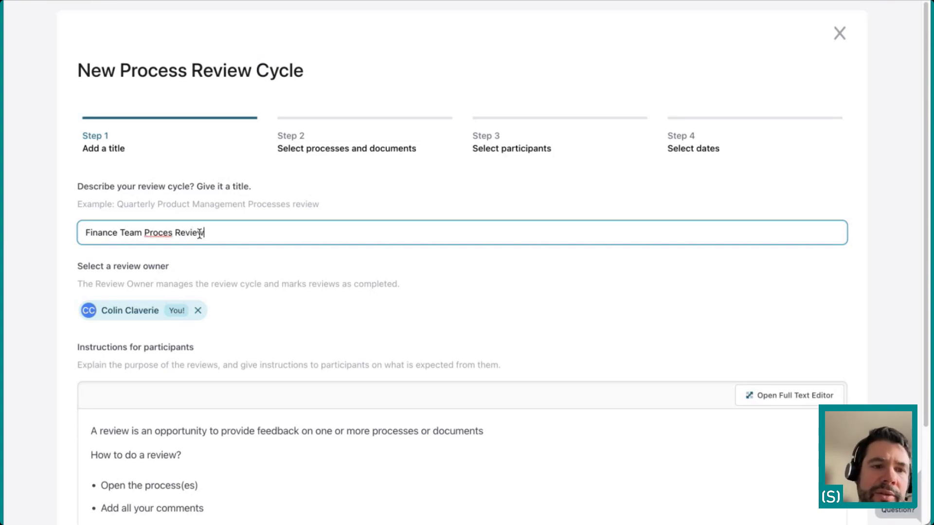
{"action": "key", "text": "Left"}
{"action": "type", "text": "s"}
{"action": "key", "text": "alt+Left"}
{"action": "key", "text": "alt+Left"}
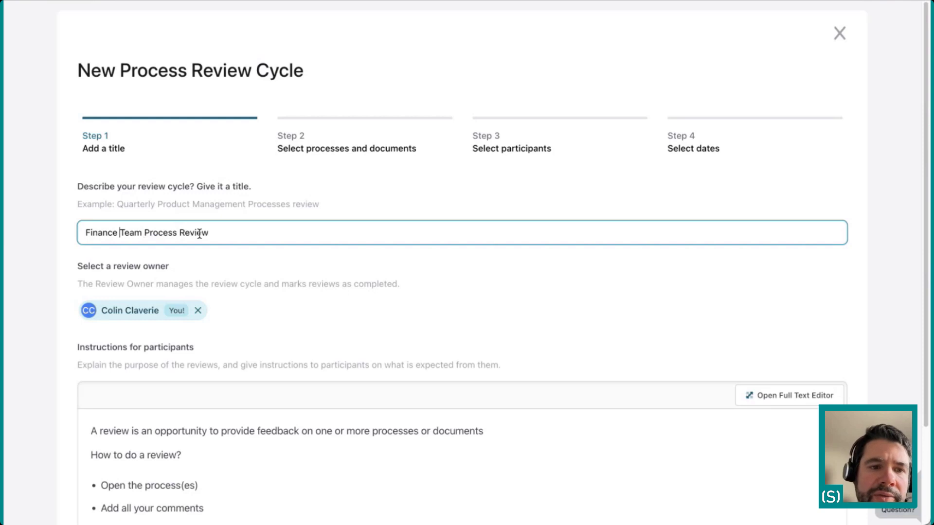
{"action": "key", "text": "alt+Left"}
{"action": "key", "text": "shift+alt+Right"}
{"action": "key", "text": "shift+alt+Right"}
{"action": "key", "text": "alt+Right"}
{"action": "type", "text": "es"}
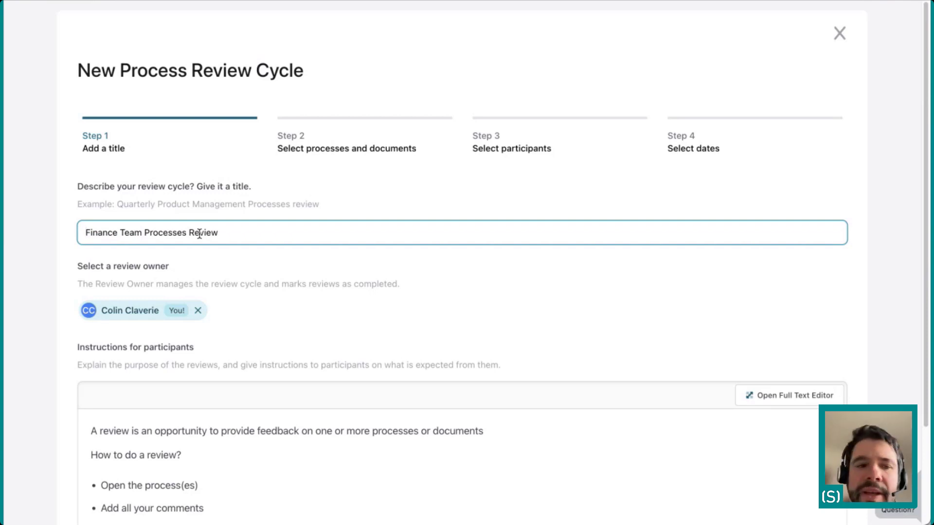
Add "Quarterly" to the start of the title so it reads "Quarterly Finance Team Processes Review"
{"action": "key", "text": "alt+Right"}
{"action": "type", "text": "Quarterly"}
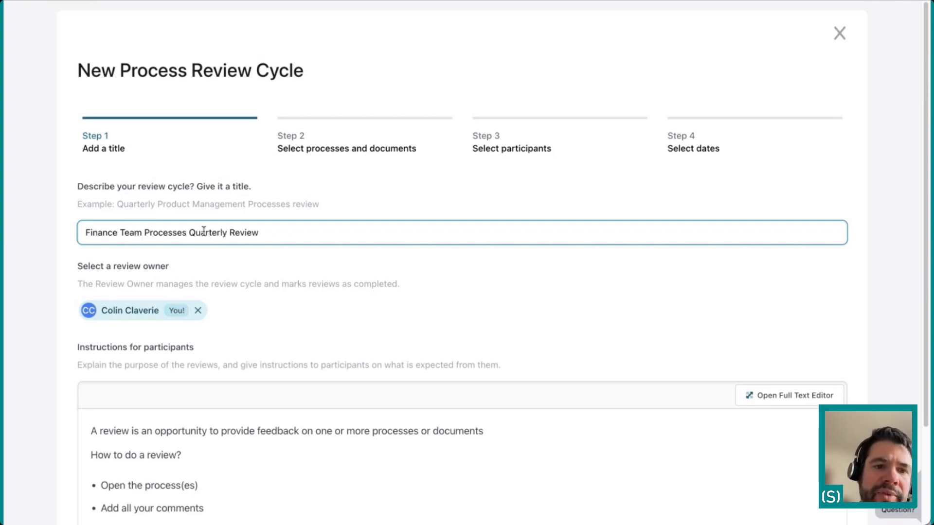
{"action": "key", "text": "alt+shift+Left"}
{"action": "key", "text": "super+x"}
{"action": "key", "text": "super+Left"}
{"action": "key", "text": "super+v"}
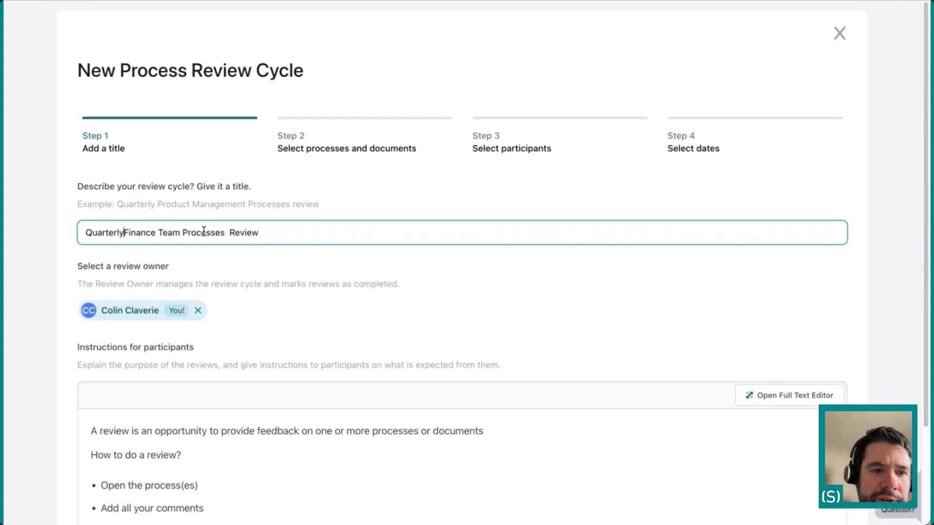
{"action": "key", "text": "Delete"}
Check the review owner and the default participant instructions, and continue to selecting processes and documents
{"action": "scroll", "coordinate": [280, 296], "scroll_direction": "down", "scroll_amount": 2}
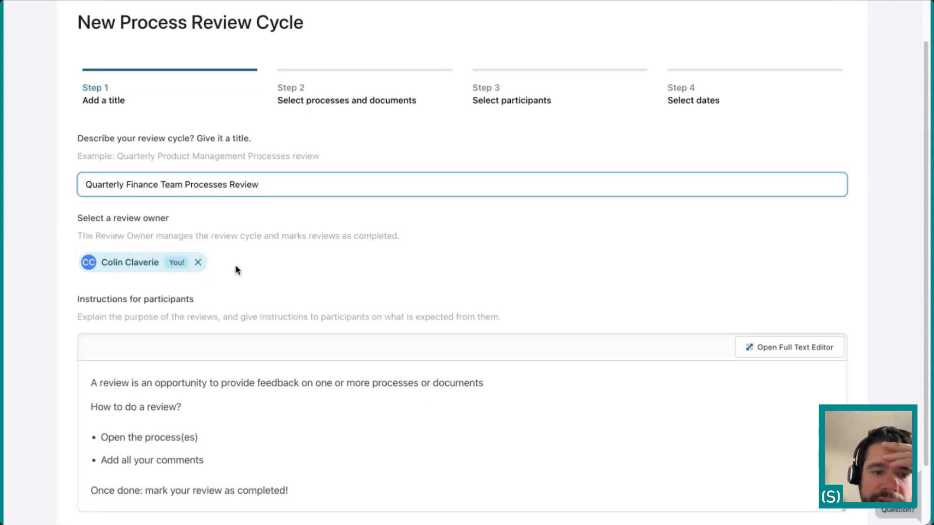
{"action": "scroll", "coordinate": [244, 267], "scroll_direction": "down", "scroll_amount": 3}
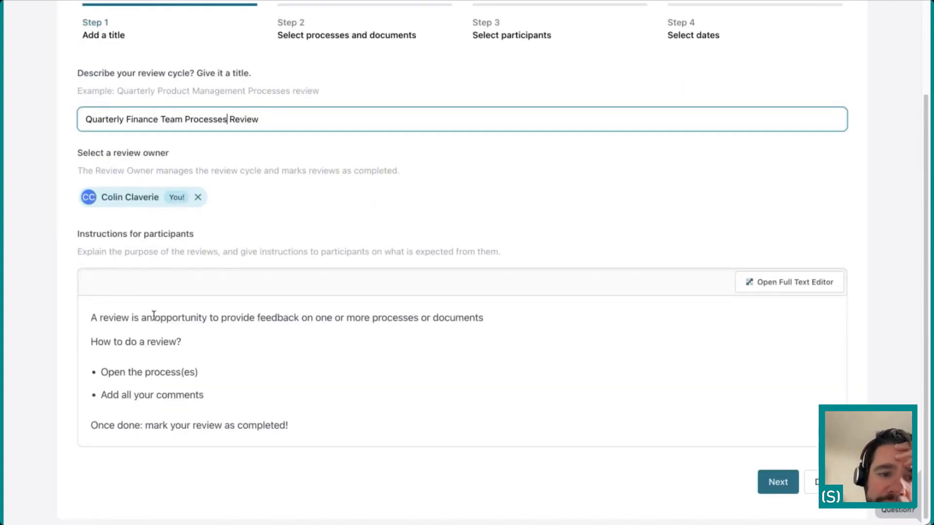
{"action": "left_click", "coordinate": [122, 317]}
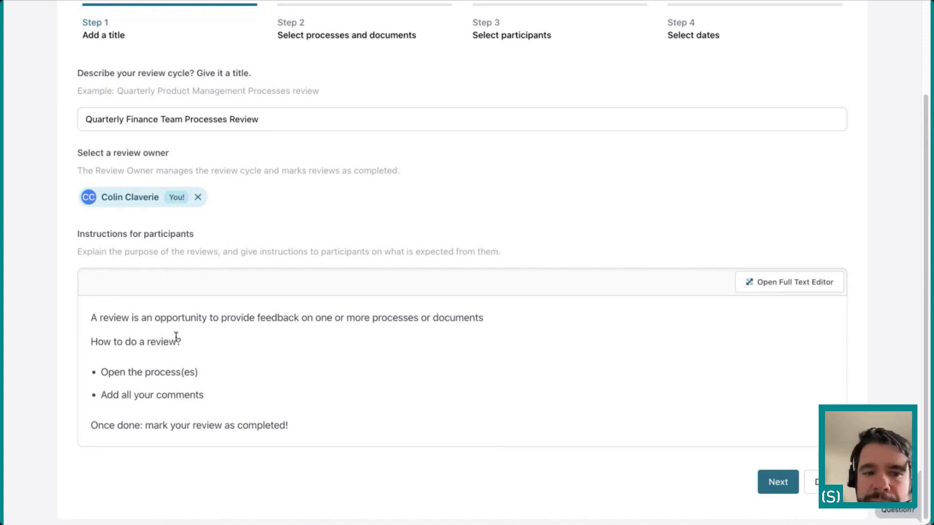
{"action": "left_click", "coordinate": [219, 376]}
{"action": "left_click", "coordinate": [241, 399]}
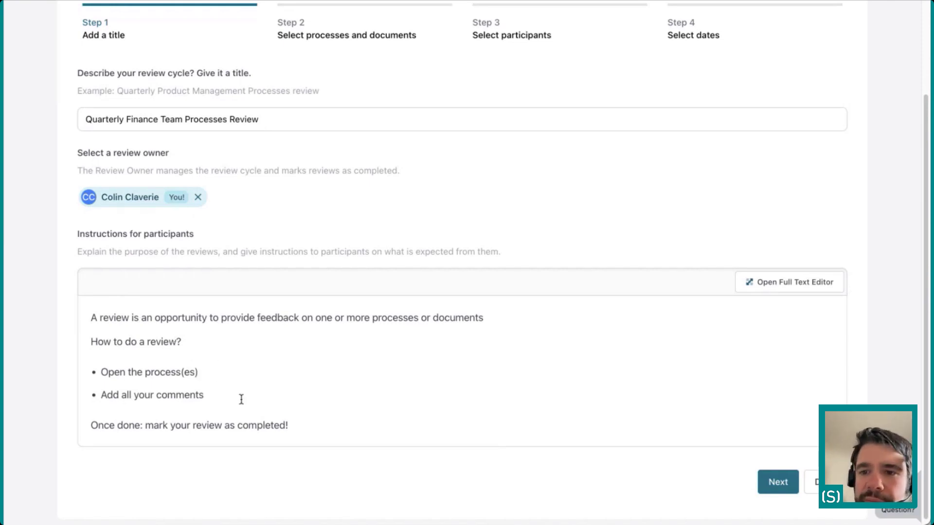
{"action": "scroll", "coordinate": [241, 400], "scroll_direction": "down", "scroll_amount": 1}
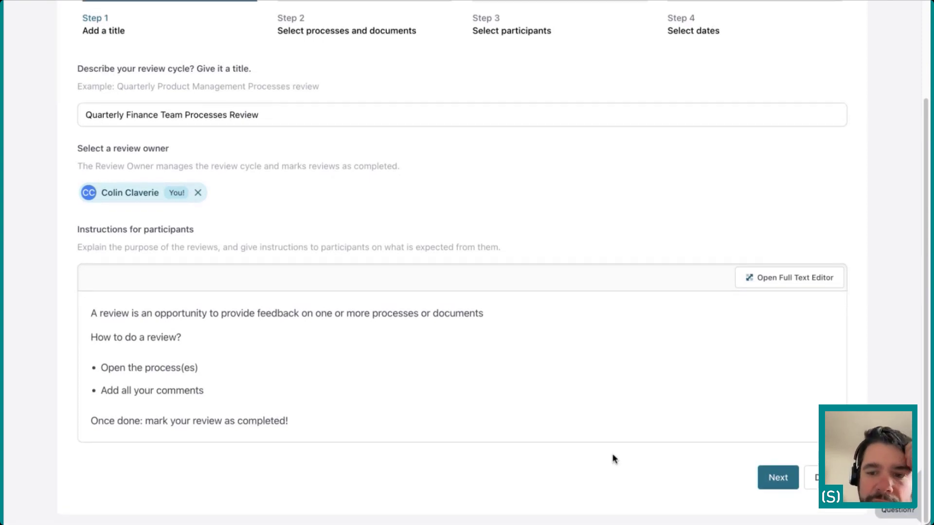
{"action": "left_click", "coordinate": [774, 476]}
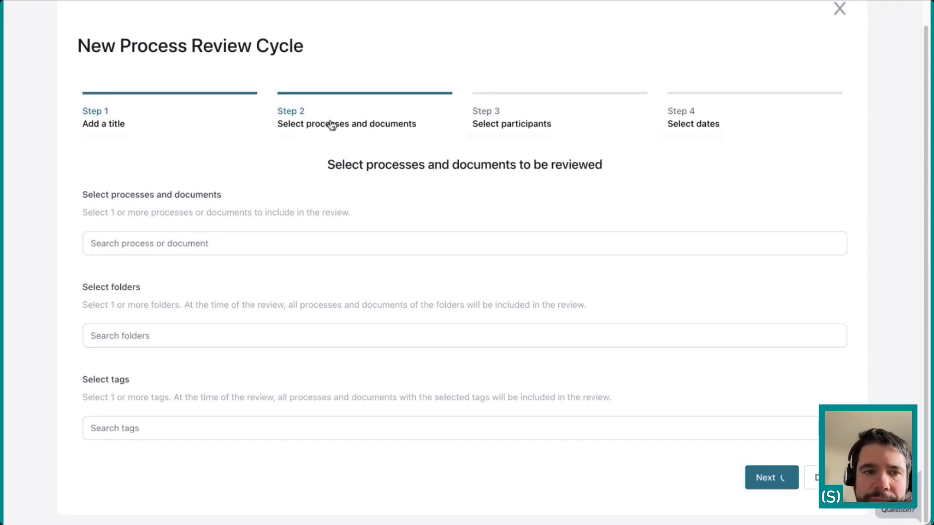
{"action": "left_click", "coordinate": [197, 242]}
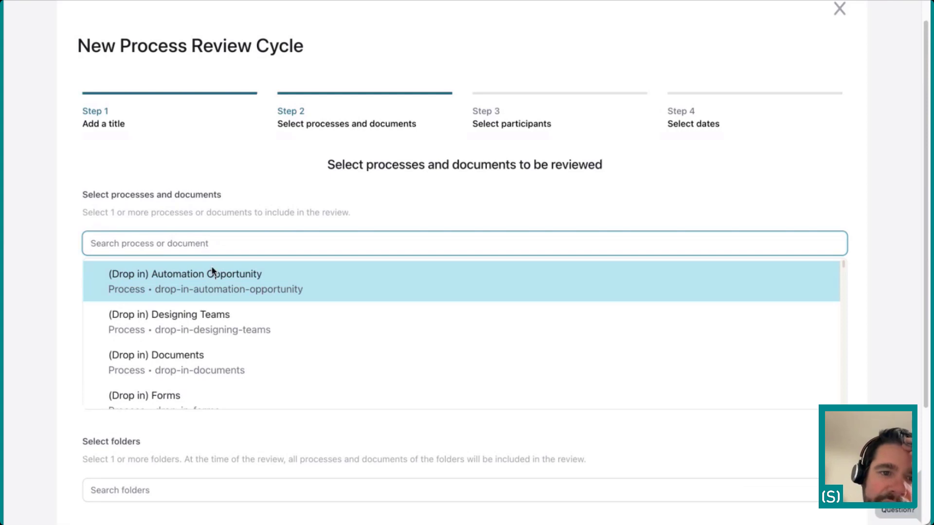
{"action": "scroll", "coordinate": [214, 279], "scroll_direction": "down", "scroll_amount": 2}
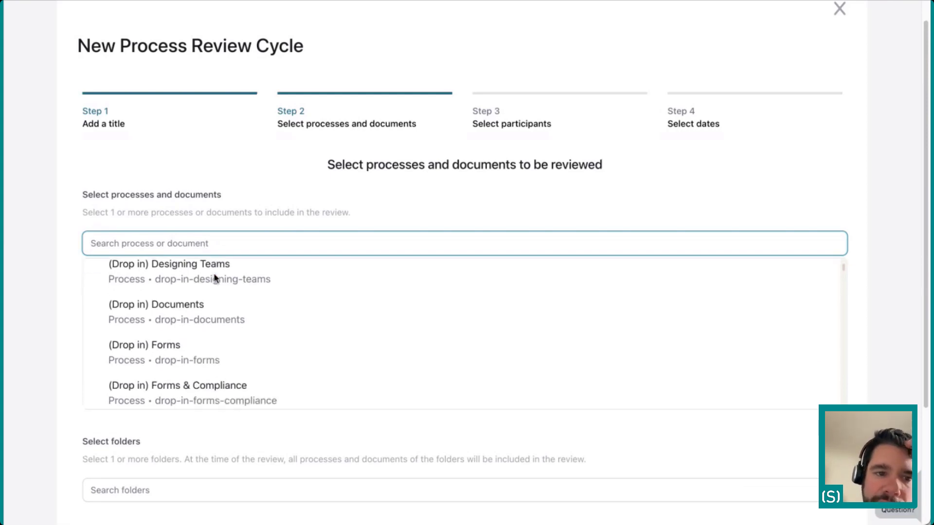
{"action": "scroll", "coordinate": [217, 275], "scroll_direction": "up", "scroll_amount": 2}
{"action": "left_click", "coordinate": [219, 273]}
{"action": "left_click", "coordinate": [219, 313]}
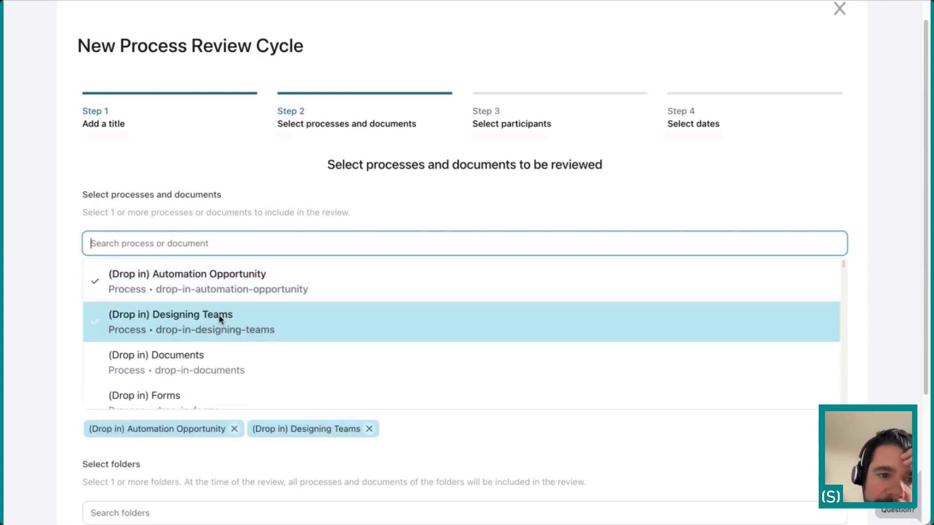
{"action": "left_click", "coordinate": [214, 319]}
{"action": "left_click", "coordinate": [213, 288]}
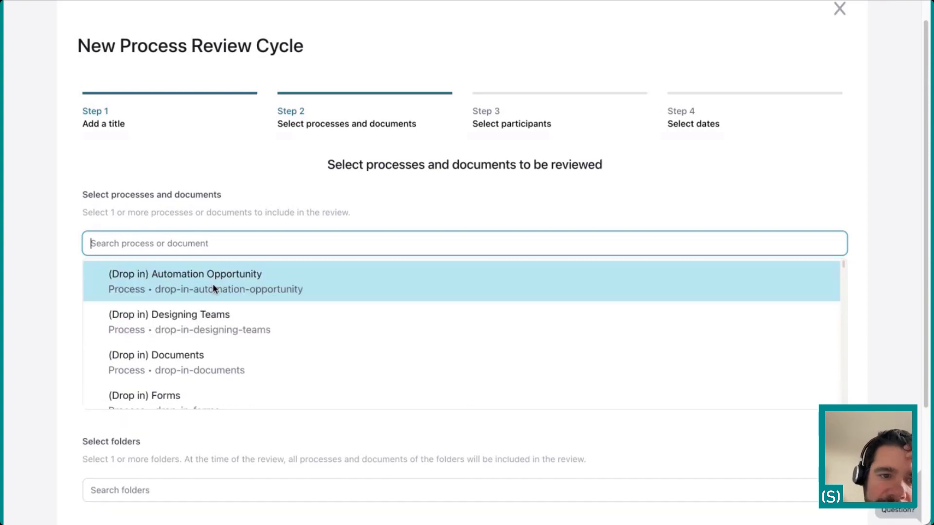
{"action": "left_click", "coordinate": [168, 225]}
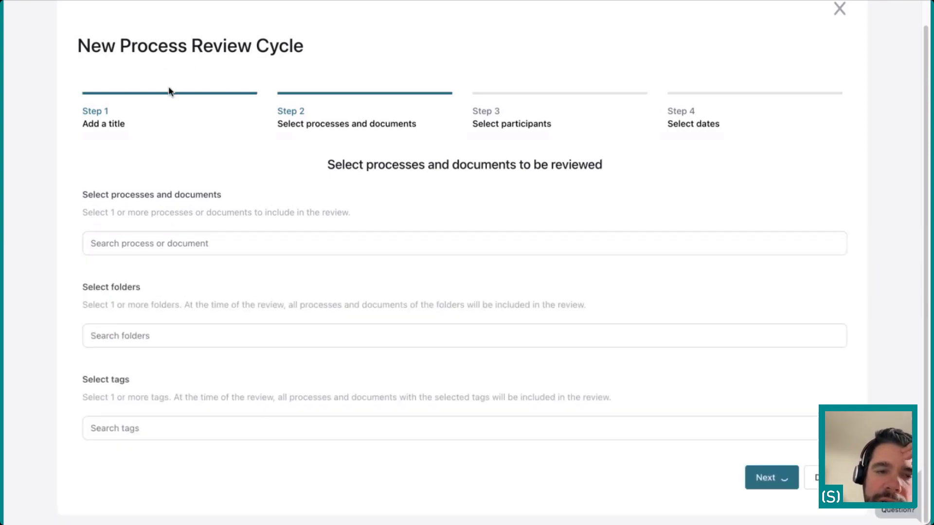
Include the Finance folder in the review cycle and continue to selecting participants
{"action": "left_click", "coordinate": [177, 340]}
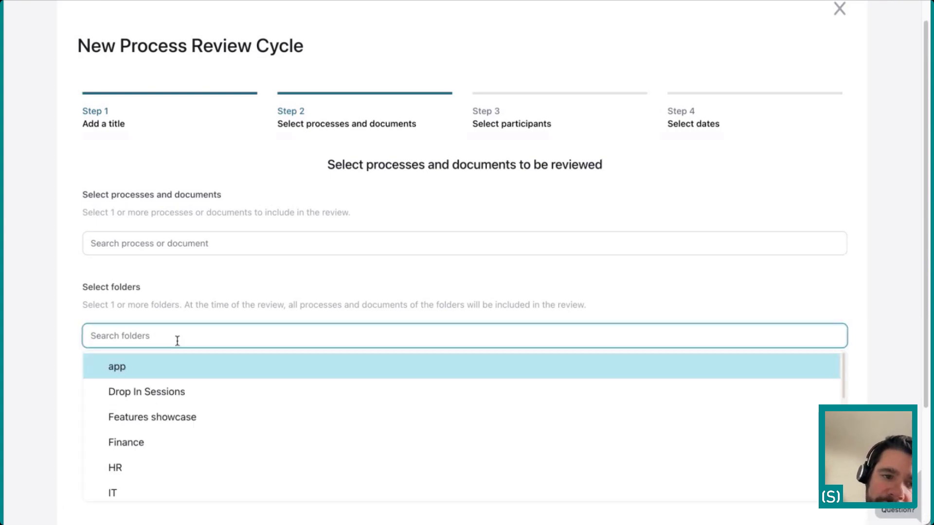
{"action": "left_click", "coordinate": [192, 442]}
{"action": "left_click", "coordinate": [45, 402]}
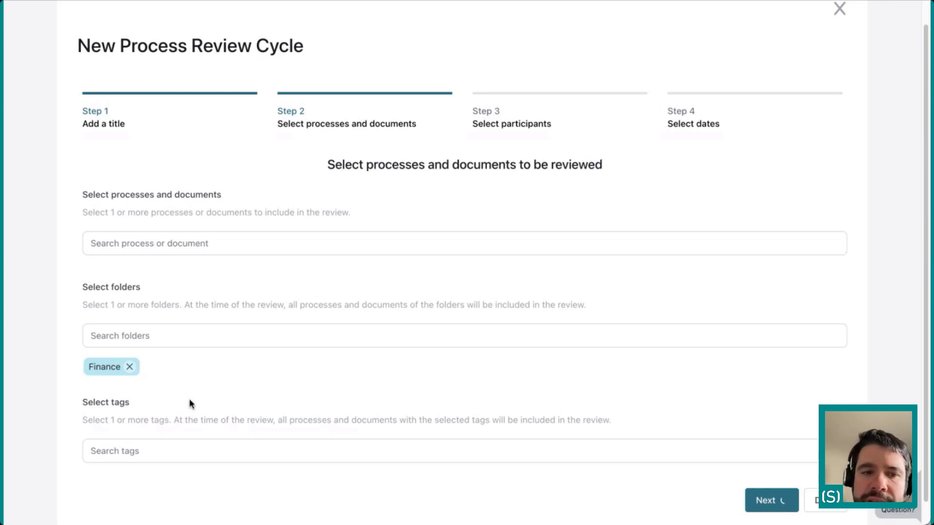
{"action": "scroll", "coordinate": [189, 418], "scroll_direction": "down", "scroll_amount": 1}
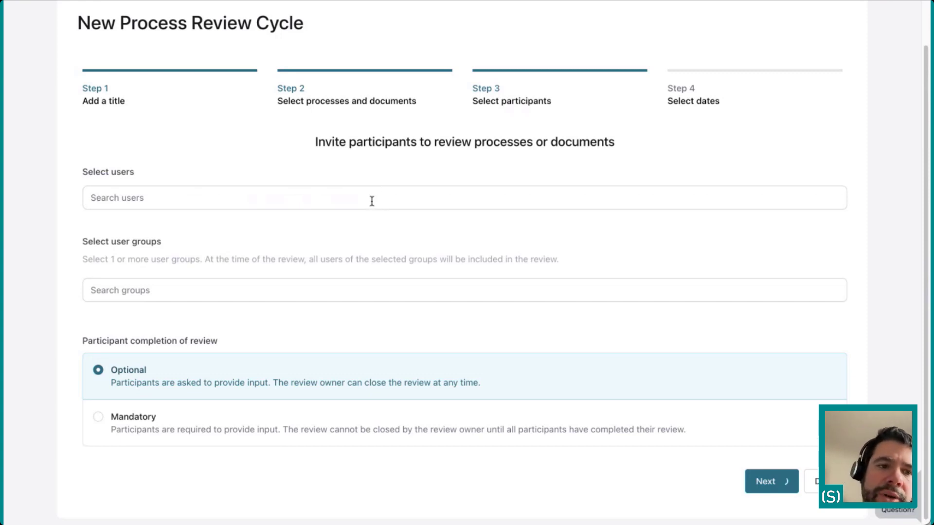
Select the first three listed users as individual participants of the review cycle
{"action": "left_click", "coordinate": [294, 203]}
{"action": "left_click", "coordinate": [282, 243]}
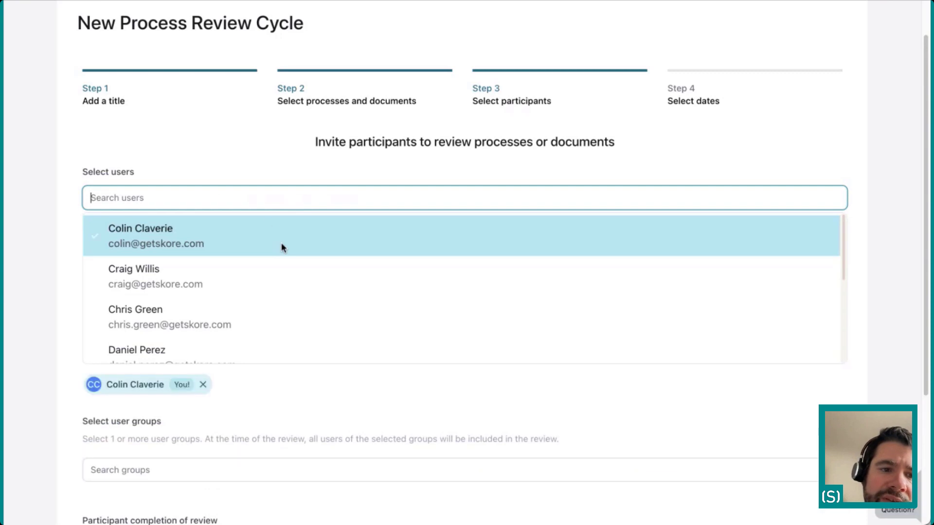
{"action": "left_click", "coordinate": [260, 287]}
{"action": "left_click", "coordinate": [253, 306]}
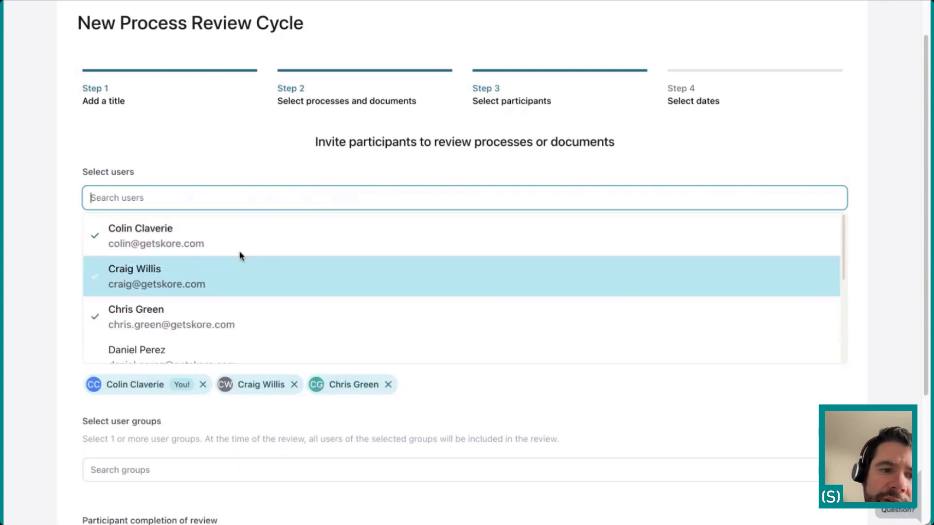
{"action": "left_click", "coordinate": [229, 174]}
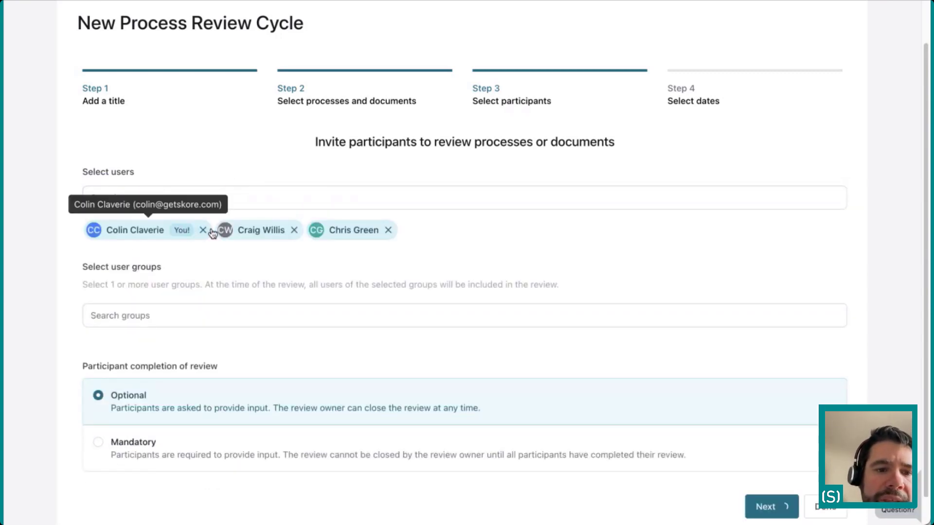
Invite the Finance user group to the review and remove the three individually selected users
{"action": "left_click", "coordinate": [204, 316]}
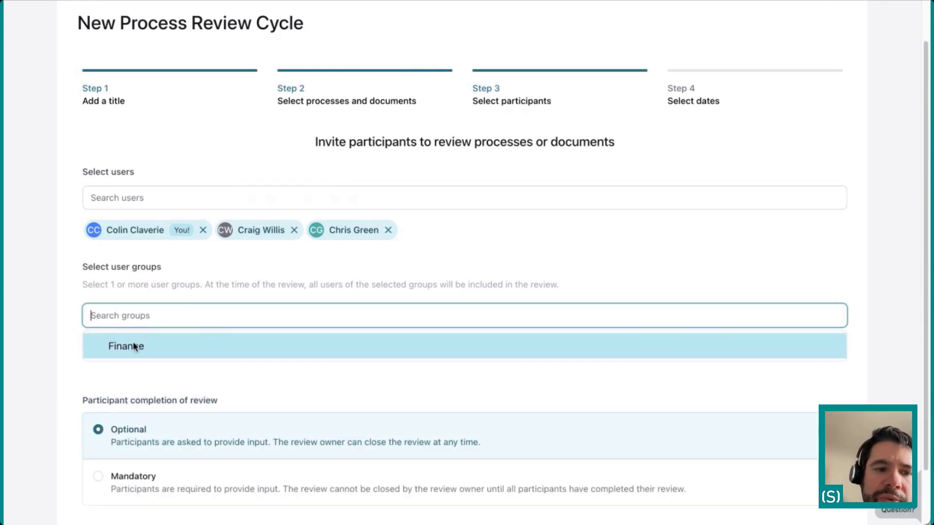
{"action": "left_click", "coordinate": [151, 346]}
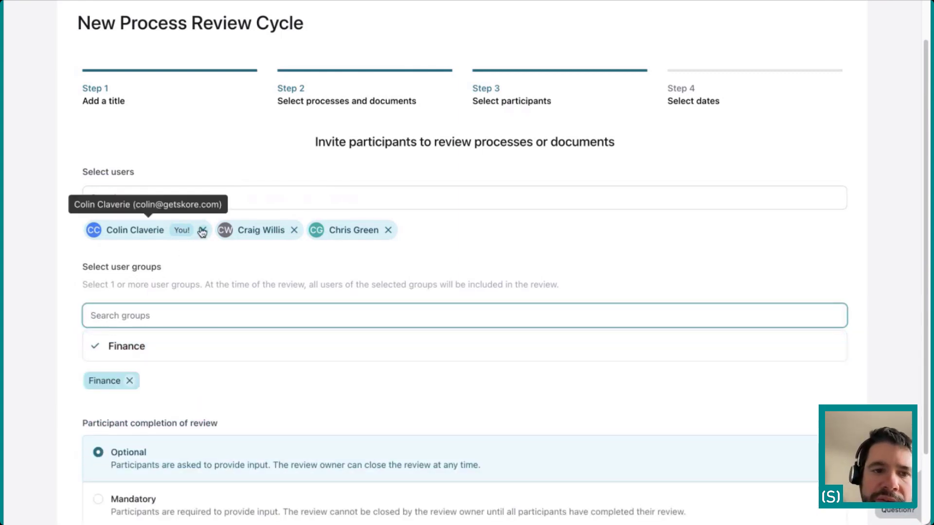
{"action": "left_click", "coordinate": [203, 230]}
{"action": "left_click", "coordinate": [163, 231]}
{"action": "left_click", "coordinate": [165, 231]}
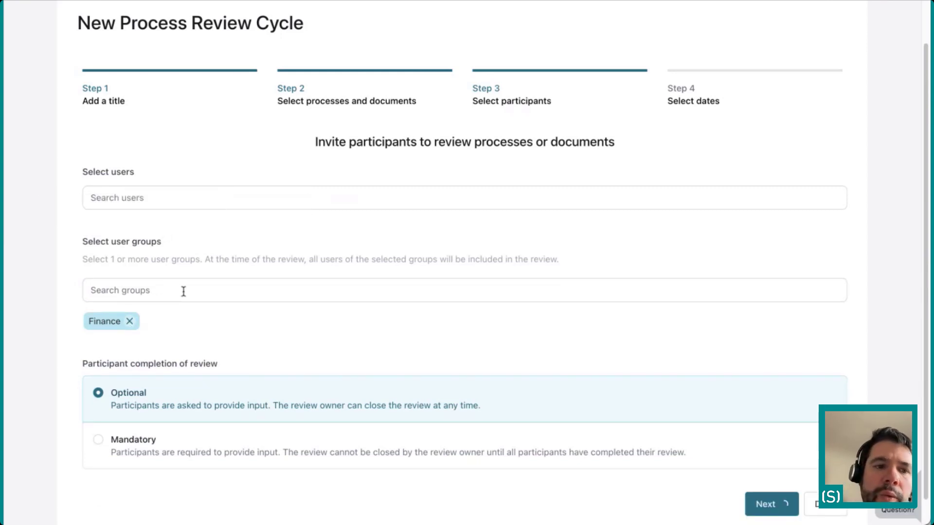
Compare the Mandatory and Optional participant completion settings, leave completion as Optional, and continue to selecting dates
{"action": "scroll", "coordinate": [176, 329], "scroll_direction": "down", "scroll_amount": 1}
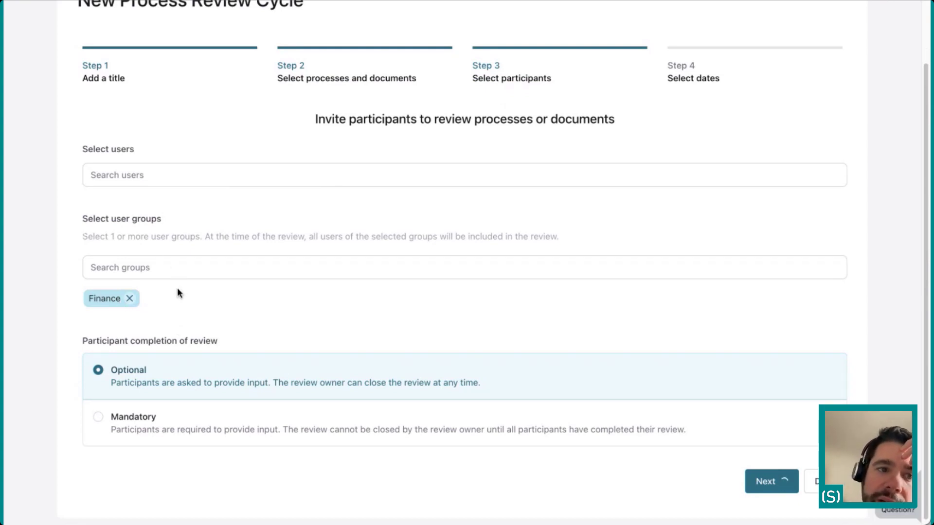
{"action": "scroll", "coordinate": [177, 288], "scroll_direction": "up", "scroll_amount": 3}
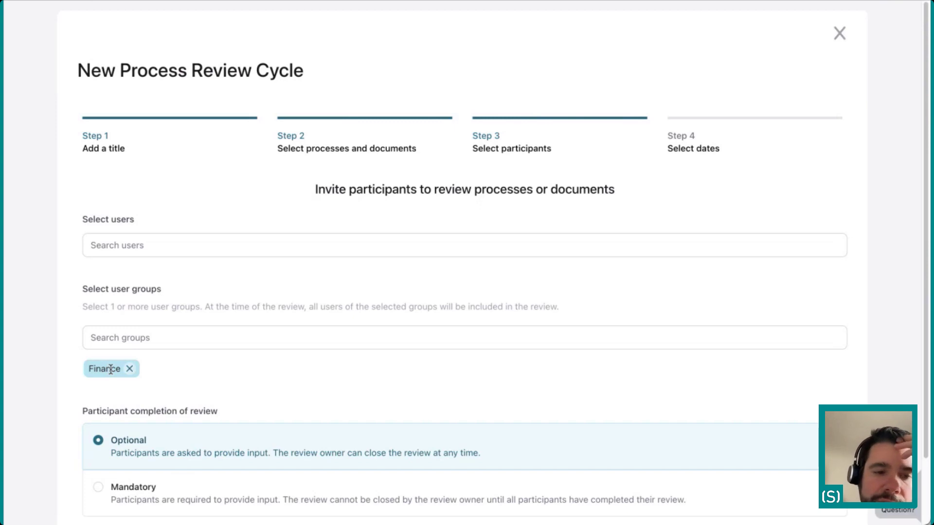
{"action": "scroll", "coordinate": [111, 370], "scroll_direction": "down", "scroll_amount": 3}
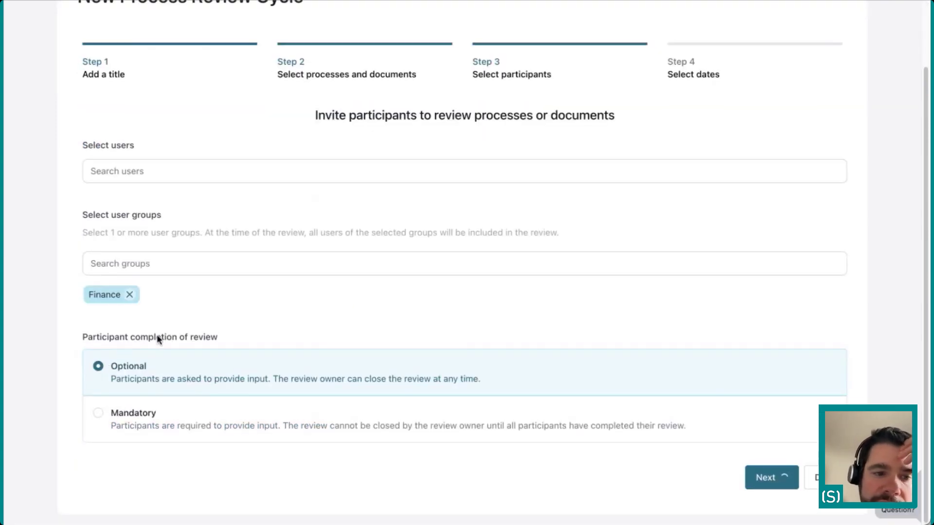
{"action": "left_click_drag", "start_coordinate": [84, 337], "coordinate": [204, 335]}
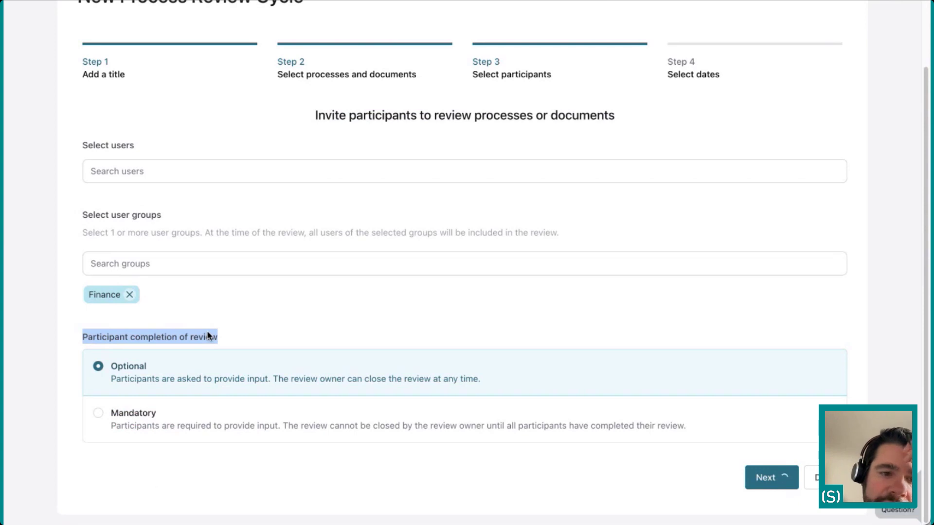
{"action": "left_click", "coordinate": [208, 337]}
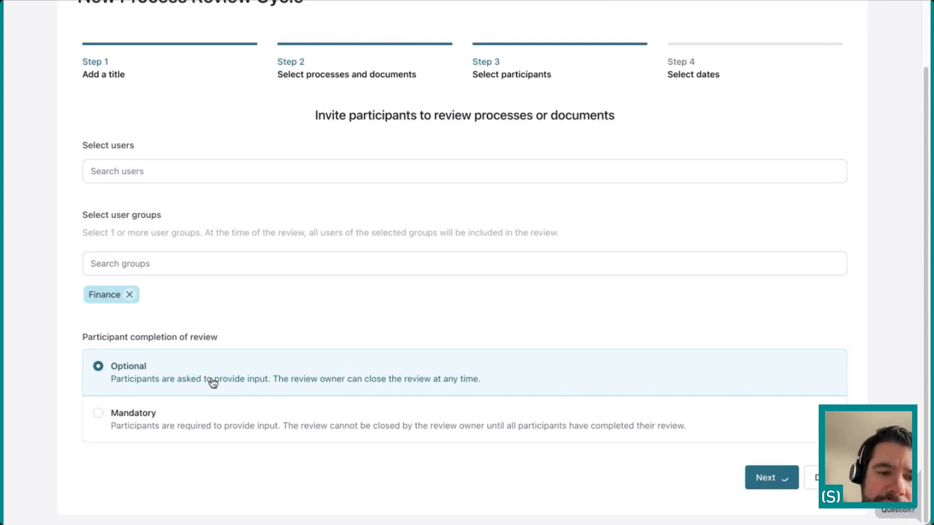
{"action": "left_click", "coordinate": [223, 425]}
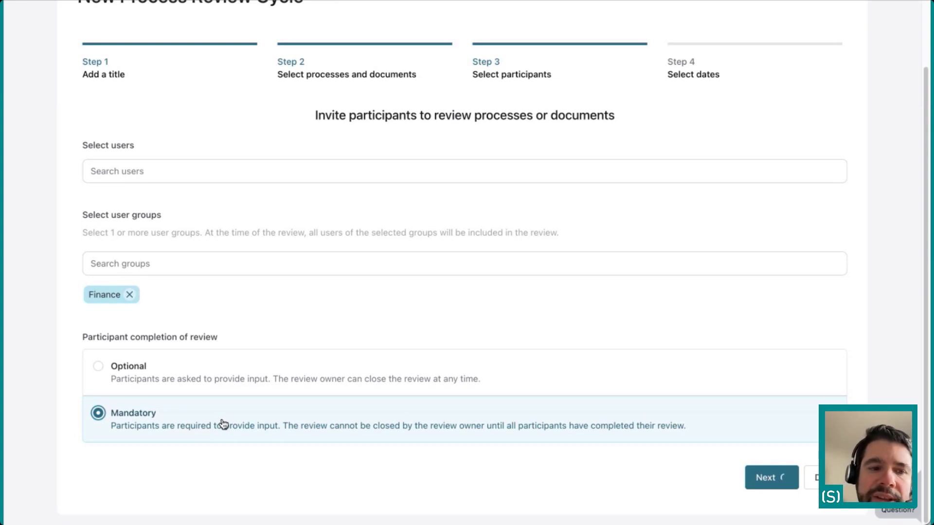
{"action": "left_click", "coordinate": [243, 378]}
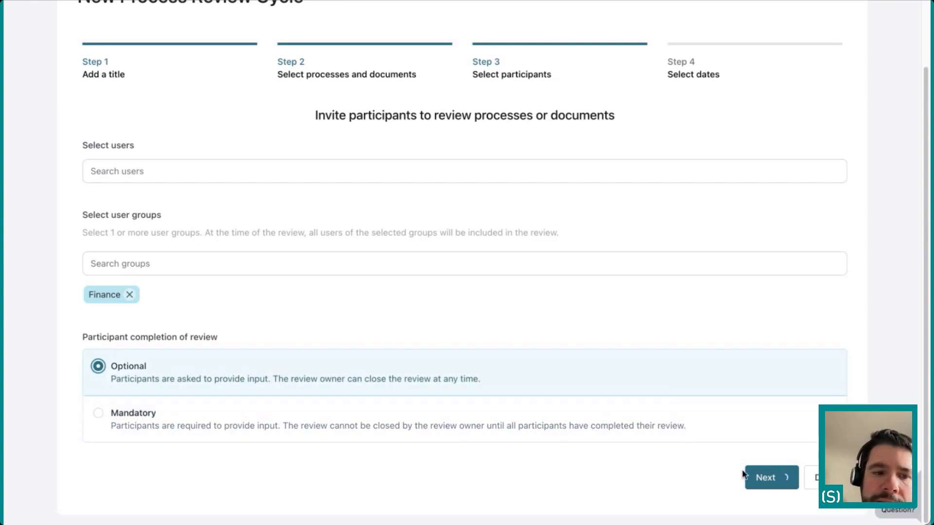
{"action": "scroll", "coordinate": [546, 378], "scroll_direction": "up", "scroll_amount": 3}
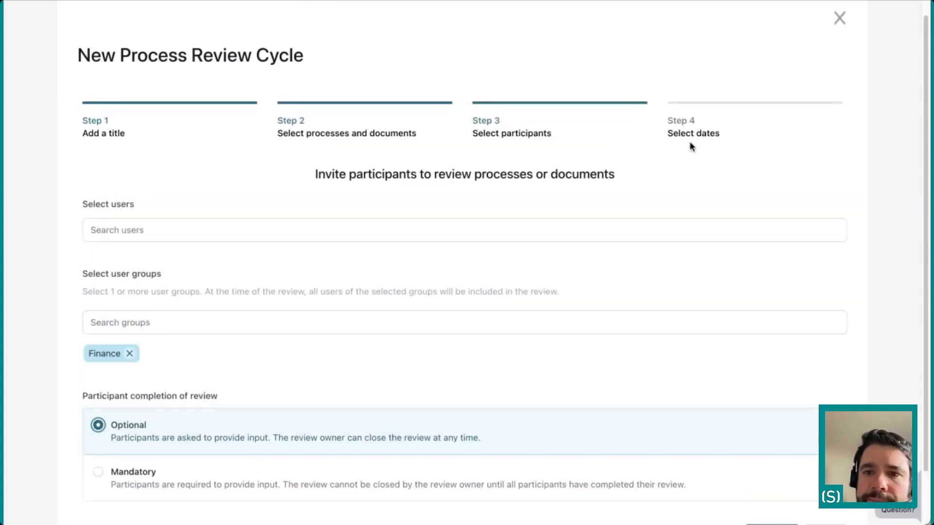
{"action": "left_click", "coordinate": [679, 134]}
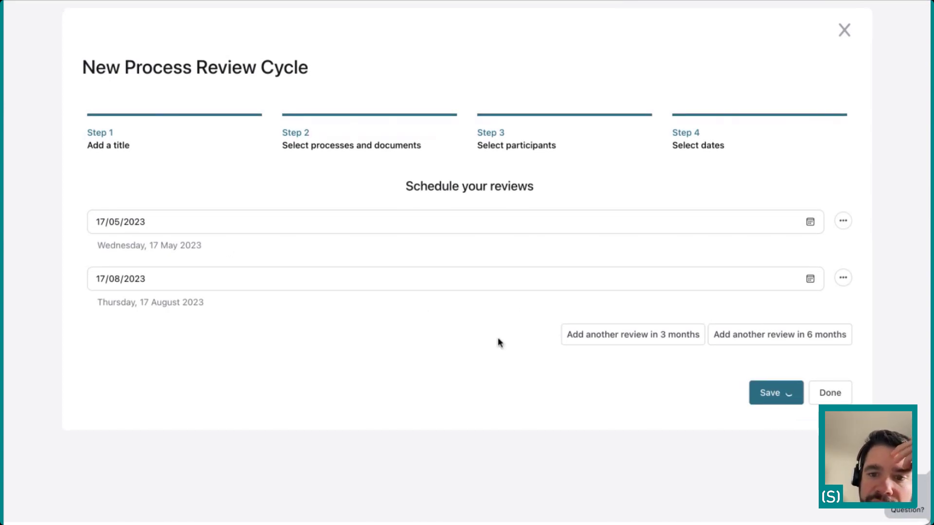
Add five more reviews to the schedule, each three months after the previous one
{"action": "left_click", "coordinate": [619, 345]}
{"action": "left_click", "coordinate": [617, 406]}
{"action": "left_click", "coordinate": [608, 441]}
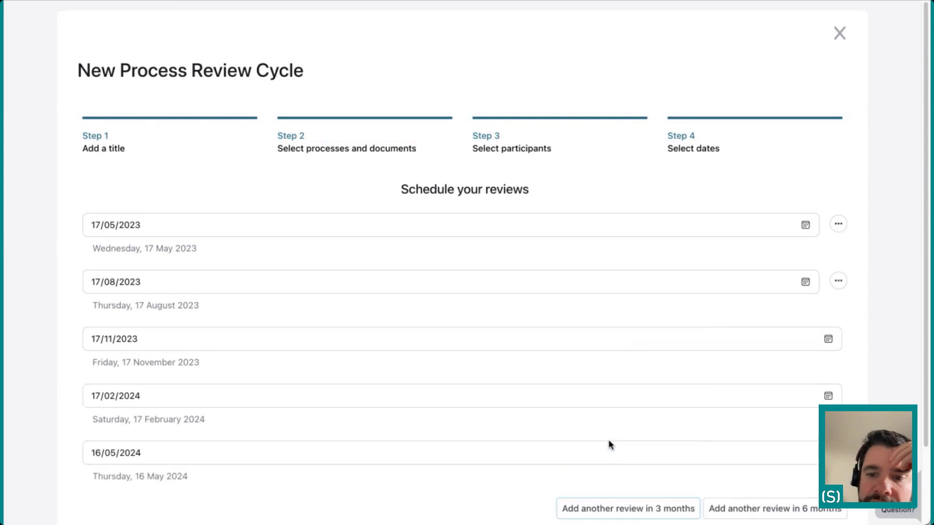
{"action": "scroll", "coordinate": [618, 462], "scroll_direction": "down", "scroll_amount": 2}
{"action": "left_click", "coordinate": [626, 474]}
{"action": "left_click", "coordinate": [627, 473]}
{"action": "scroll", "coordinate": [353, 287], "scroll_direction": "down", "scroll_amount": 2}
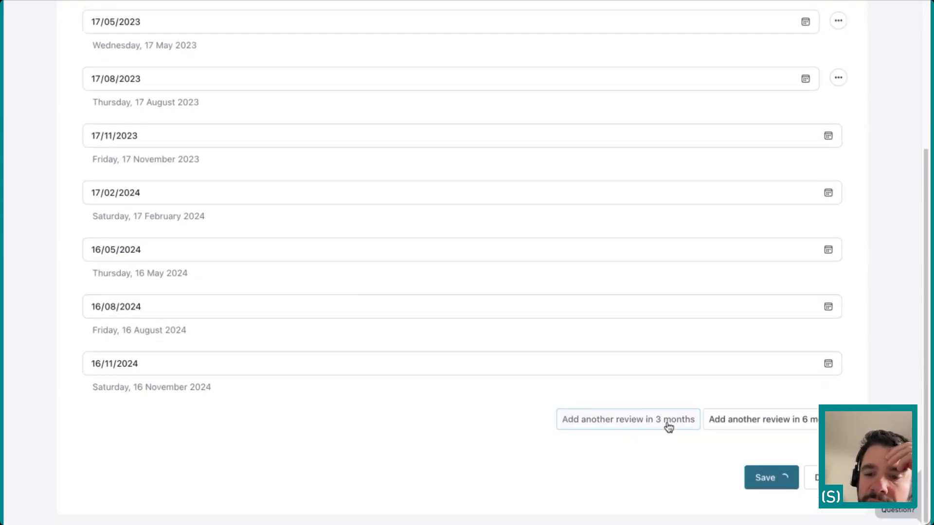
Set the November 2023 review date to 16/11/2023
{"action": "scroll", "coordinate": [462, 265], "scroll_direction": "up", "scroll_amount": 5}
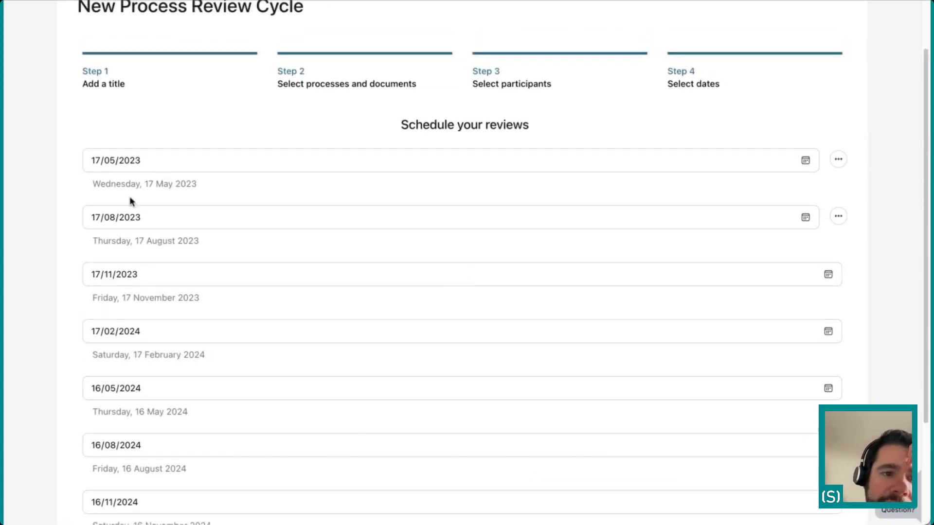
{"action": "scroll", "coordinate": [130, 234], "scroll_direction": "down", "scroll_amount": 2}
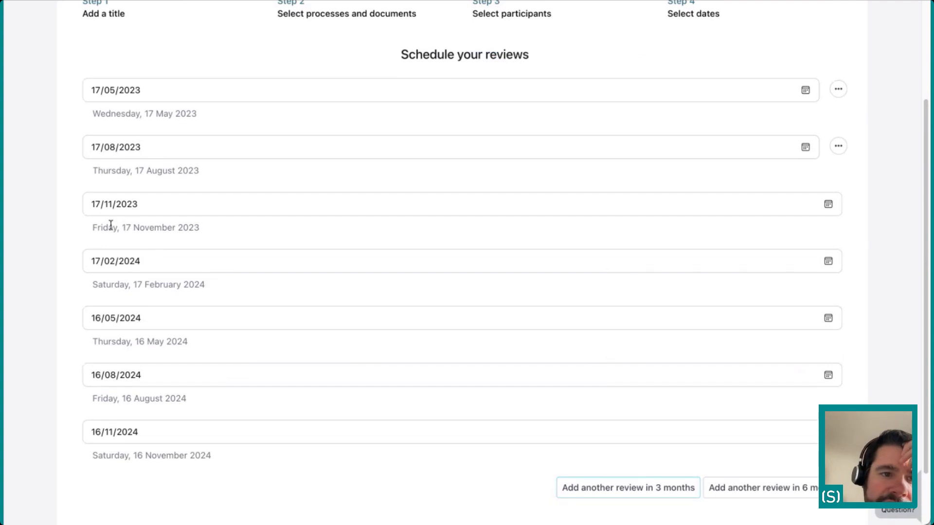
{"action": "left_click", "coordinate": [125, 209]}
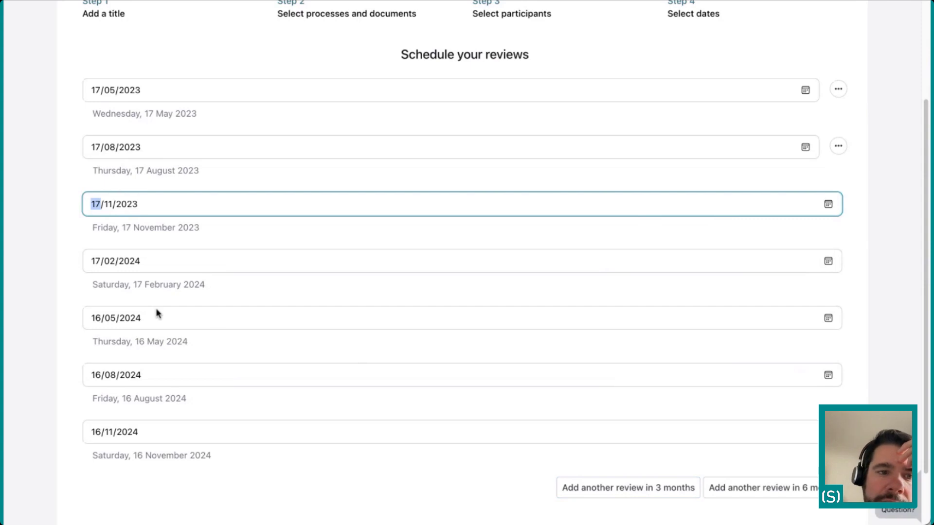
{"action": "key", "text": "Down"}
{"action": "left_click", "coordinate": [73, 261]}
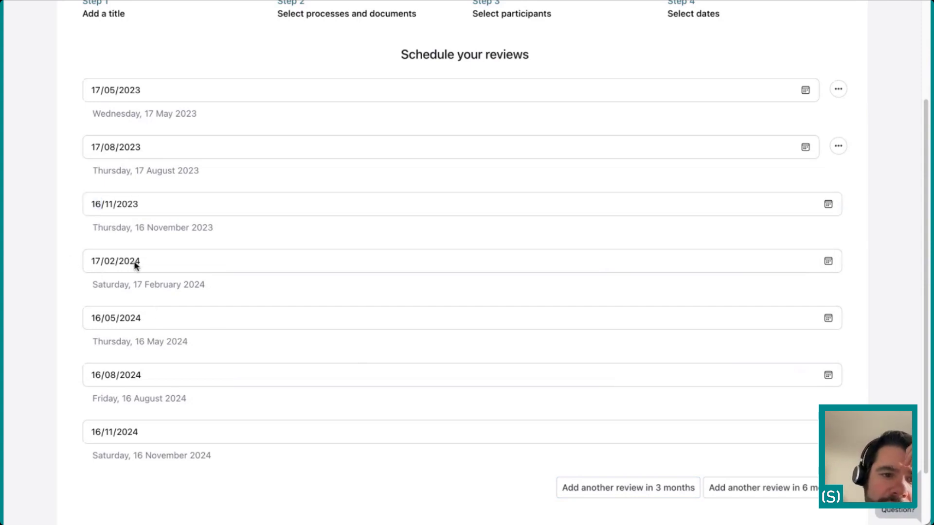
Set the February 2024 review date to 15/02/2024 and the August 2024 review date to 15/08/2024
{"action": "left_click", "coordinate": [825, 263]}
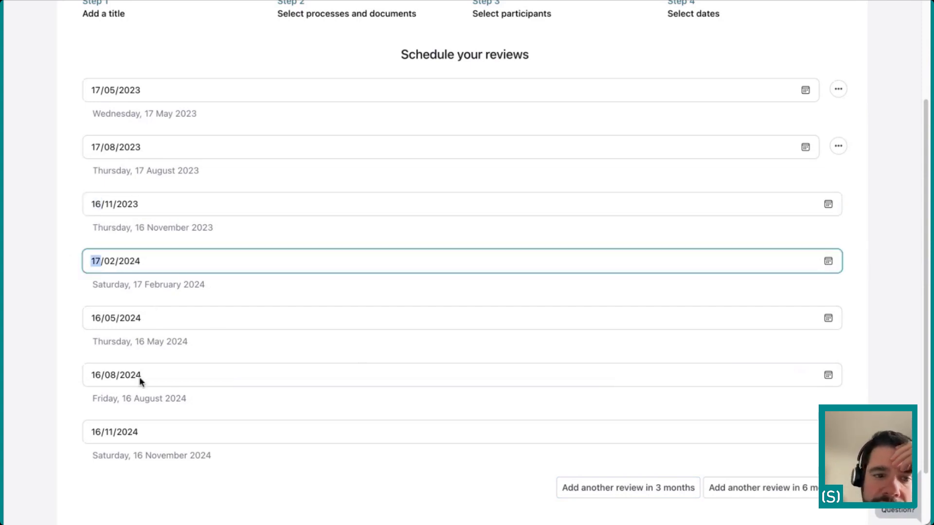
{"action": "key", "text": "Down"}
{"action": "key", "text": "Down"}
{"action": "left_click", "coordinate": [69, 297]}
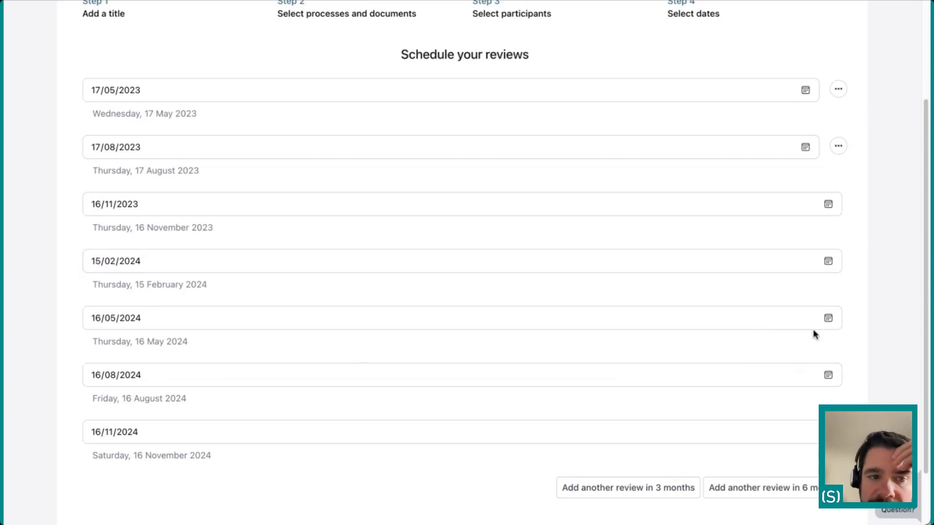
{"action": "left_click", "coordinate": [827, 375]}
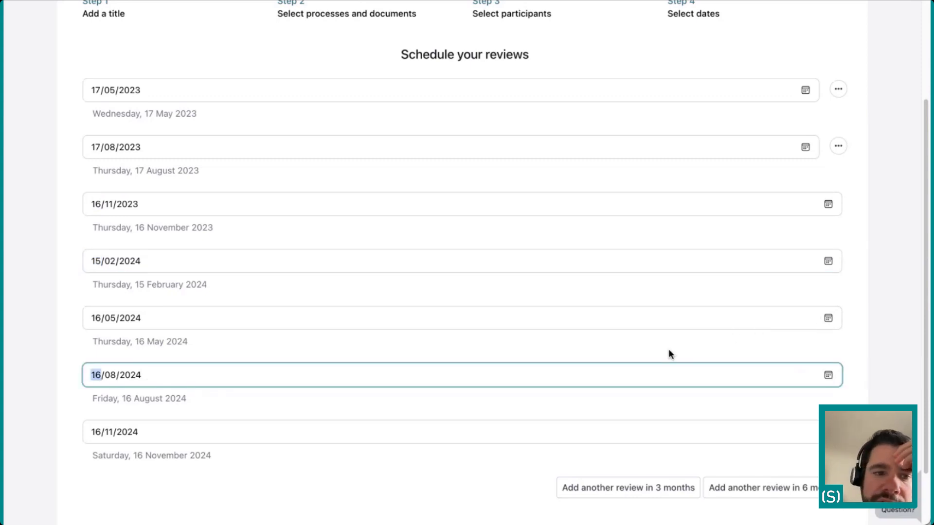
{"action": "key", "text": "Down"}
{"action": "left_click", "coordinate": [50, 317]}
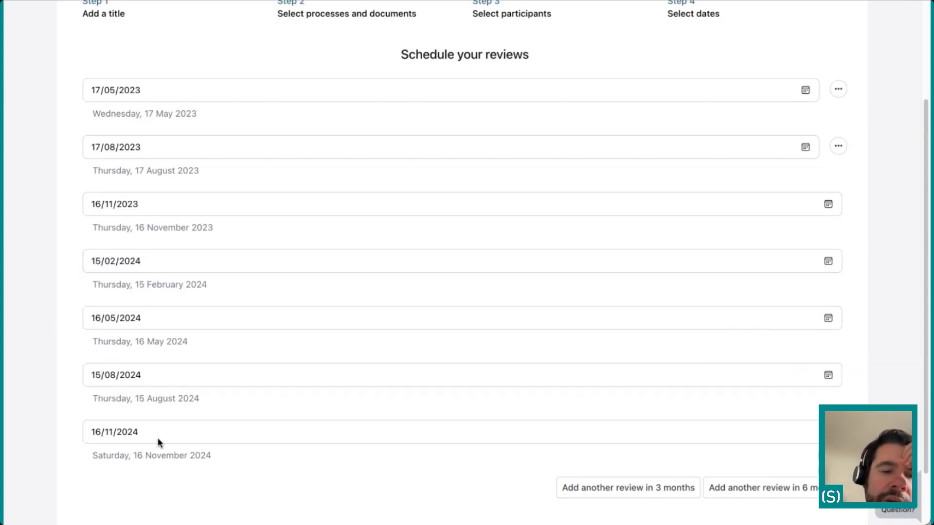
Save the scheduled review dates and close the review cycle setup
{"action": "scroll", "coordinate": [145, 441], "scroll_direction": "down", "scroll_amount": 1}
{"action": "scroll", "coordinate": [144, 438], "scroll_direction": "down", "scroll_amount": 1}
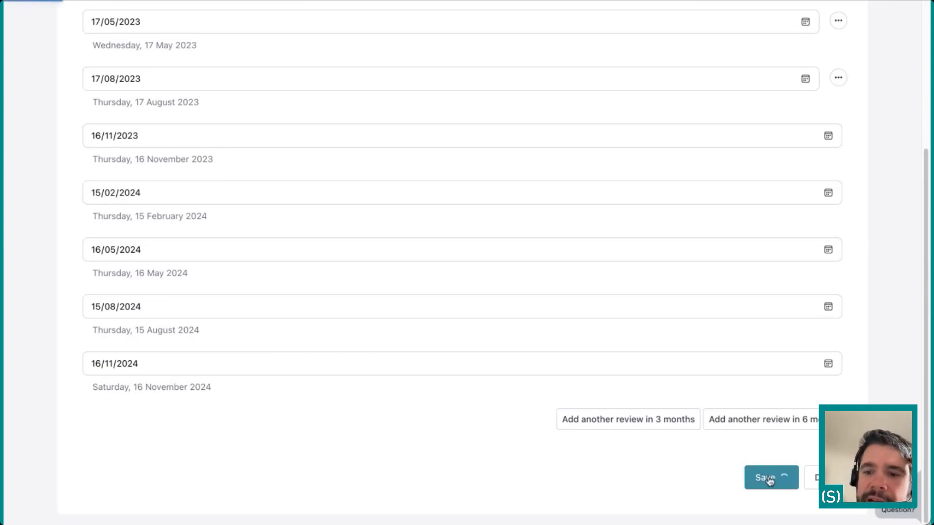
{"action": "scroll", "coordinate": [735, 337], "scroll_direction": "down", "scroll_amount": 5}
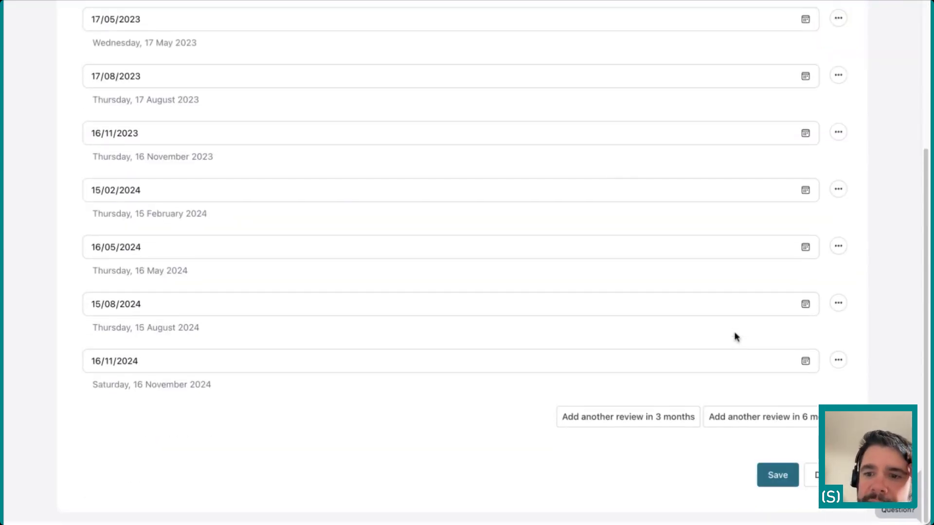
{"action": "scroll", "coordinate": [711, 389], "scroll_direction": "up", "scroll_amount": 5}
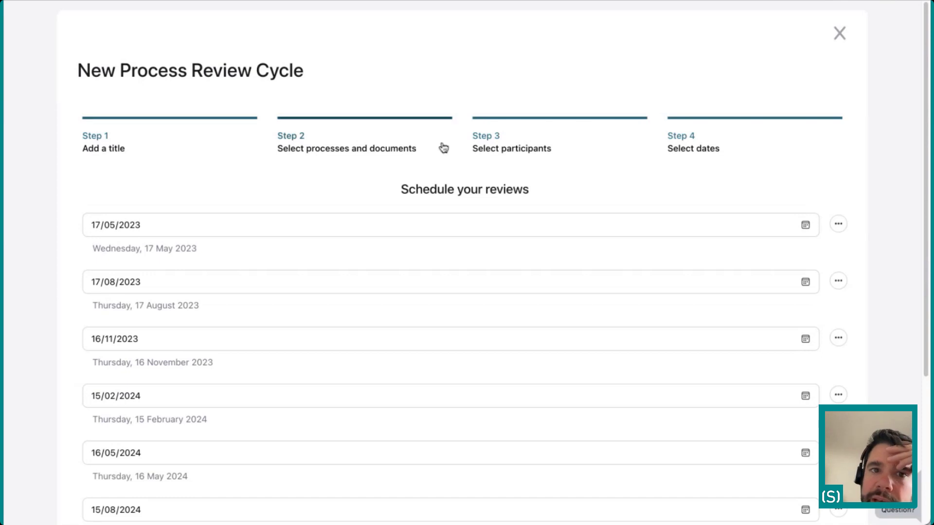
{"action": "left_click", "coordinate": [839, 34]}
Check the 17 May 2023 review on the Reviews page, including its date, participants and available options
{"action": "scroll", "coordinate": [806, 243], "scroll_direction": "down", "scroll_amount": 2}
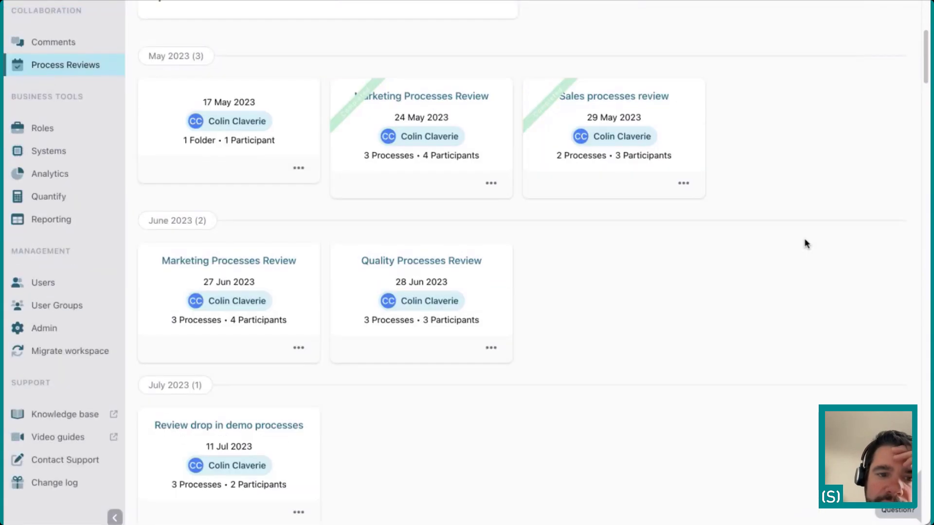
{"action": "scroll", "coordinate": [806, 243], "scroll_direction": "up", "scroll_amount": 5}
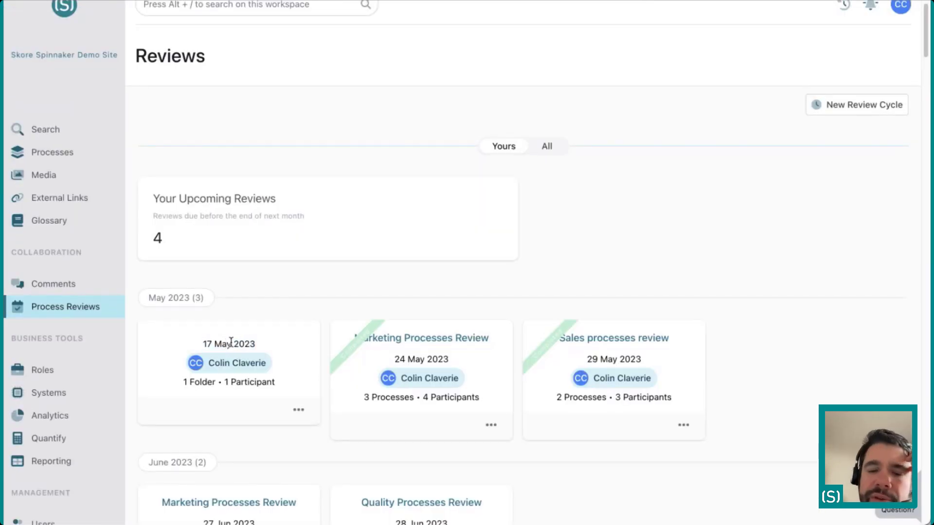
{"action": "double_click", "coordinate": [235, 343]}
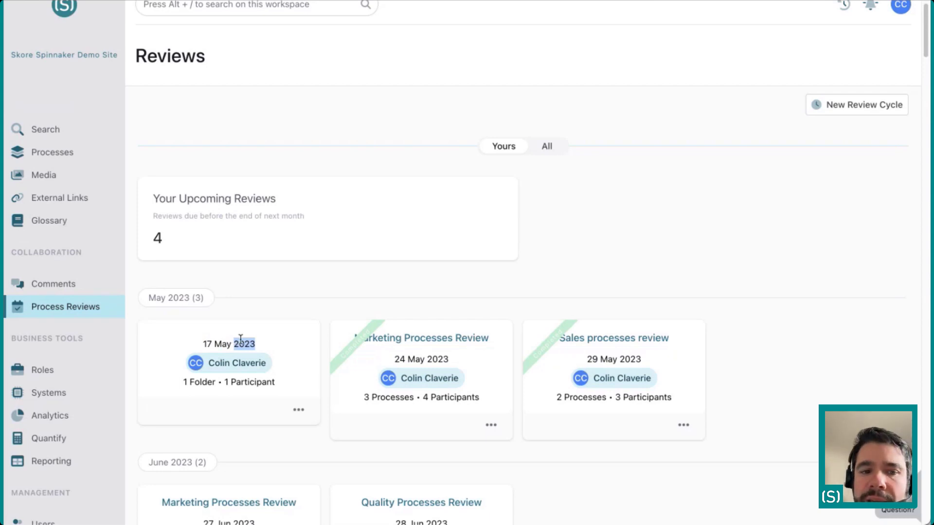
{"action": "left_click", "coordinate": [258, 383]}
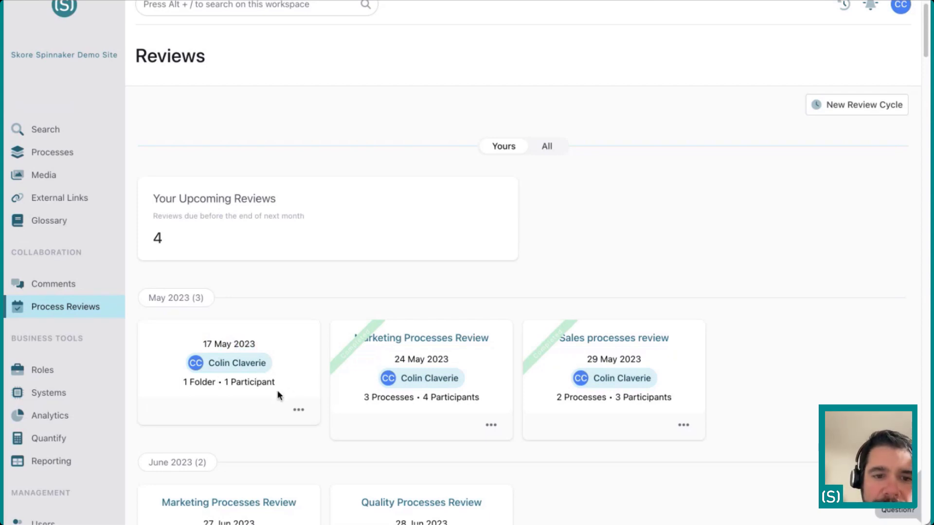
{"action": "left_click", "coordinate": [298, 410]}
{"action": "left_click", "coordinate": [258, 409]}
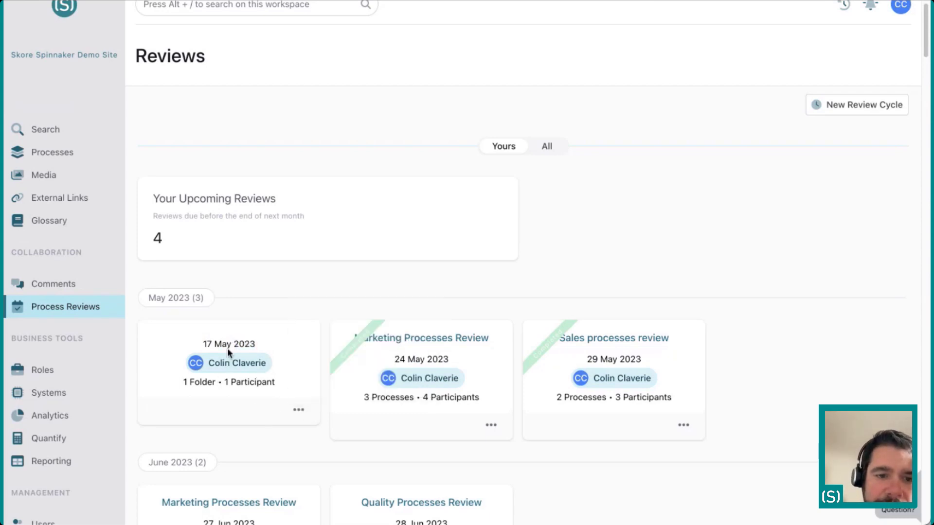
Open the Marketing Processes Review due 24 May 2023 and check its comments and which participants have completed it
{"action": "left_click", "coordinate": [414, 339]}
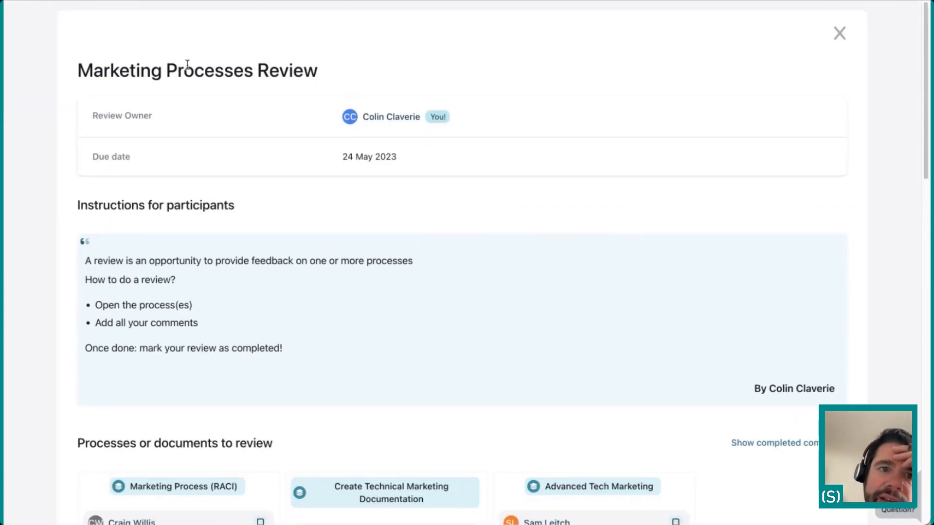
{"action": "scroll", "coordinate": [432, 130], "scroll_direction": "down", "scroll_amount": 1}
{"action": "scroll", "coordinate": [432, 130], "scroll_direction": "down", "scroll_amount": 10}
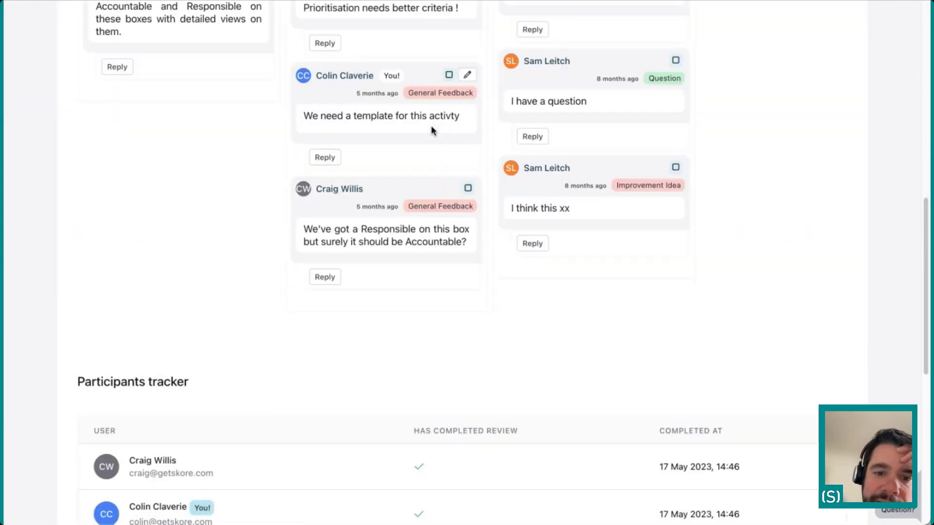
{"action": "scroll", "coordinate": [432, 131], "scroll_direction": "down", "scroll_amount": 2}
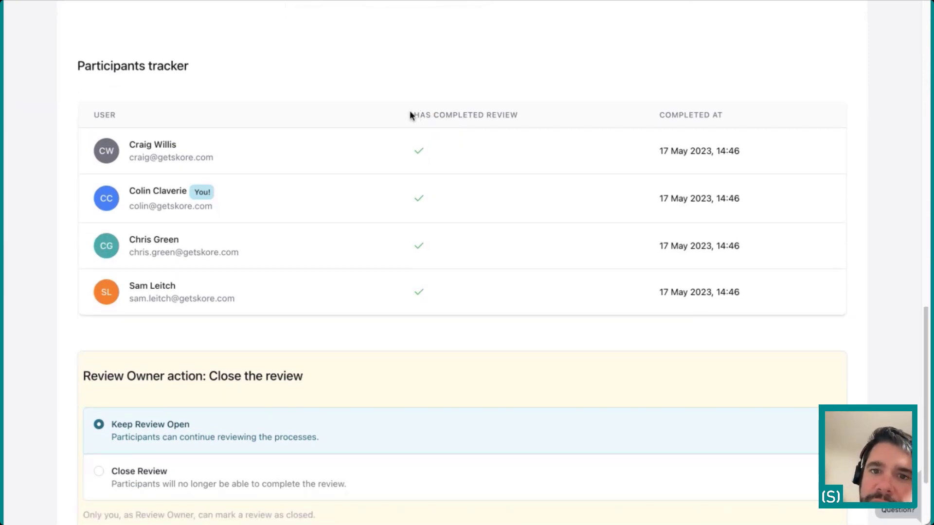
{"action": "left_click_drag", "start_coordinate": [420, 111], "coordinate": [503, 116]}
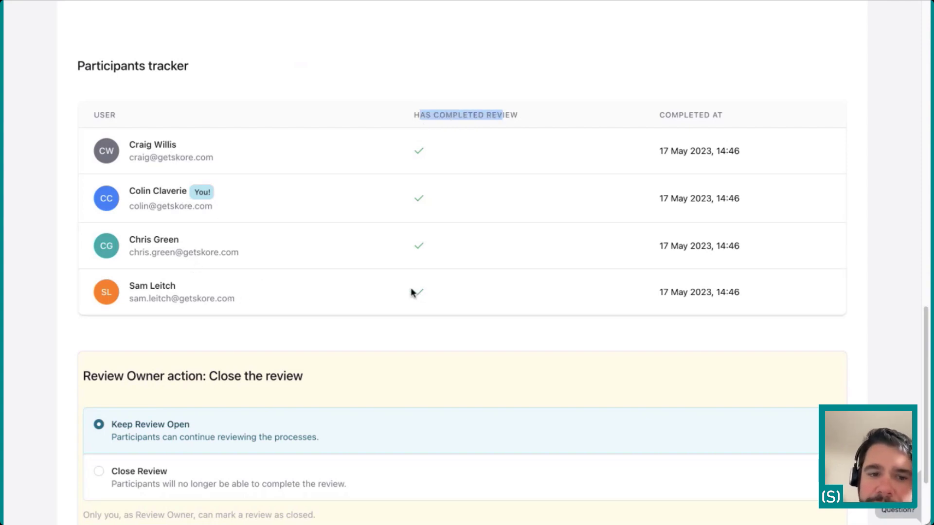
{"action": "scroll", "coordinate": [411, 292], "scroll_direction": "down", "scroll_amount": 1}
{"action": "scroll", "coordinate": [411, 292], "scroll_direction": "down", "scroll_amount": 2}
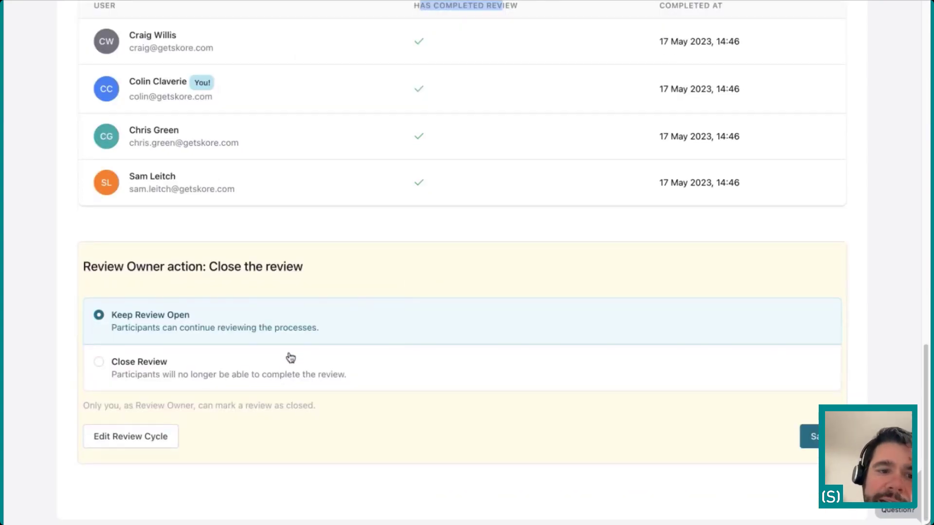
Close the Marketing Processes Review as its owner, save the change, and return to all reviews
{"action": "left_click", "coordinate": [186, 367]}
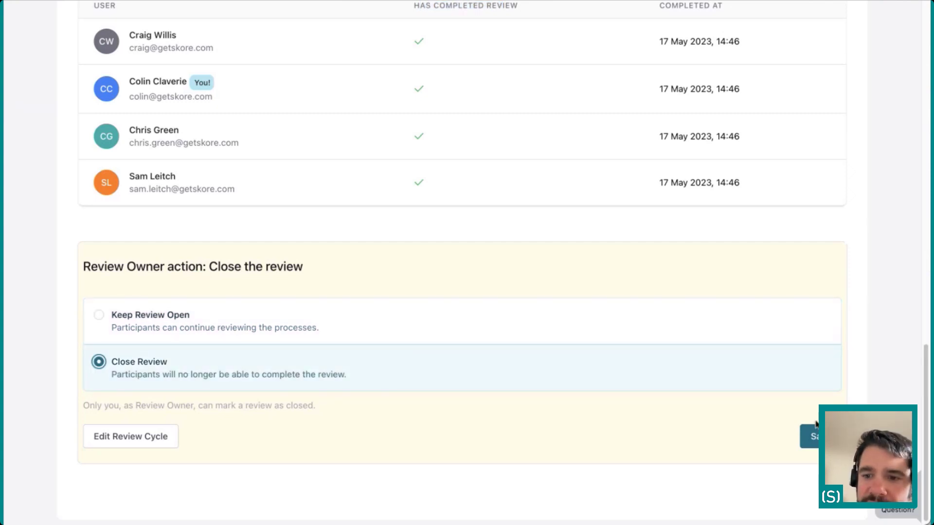
{"action": "left_click", "coordinate": [816, 436]}
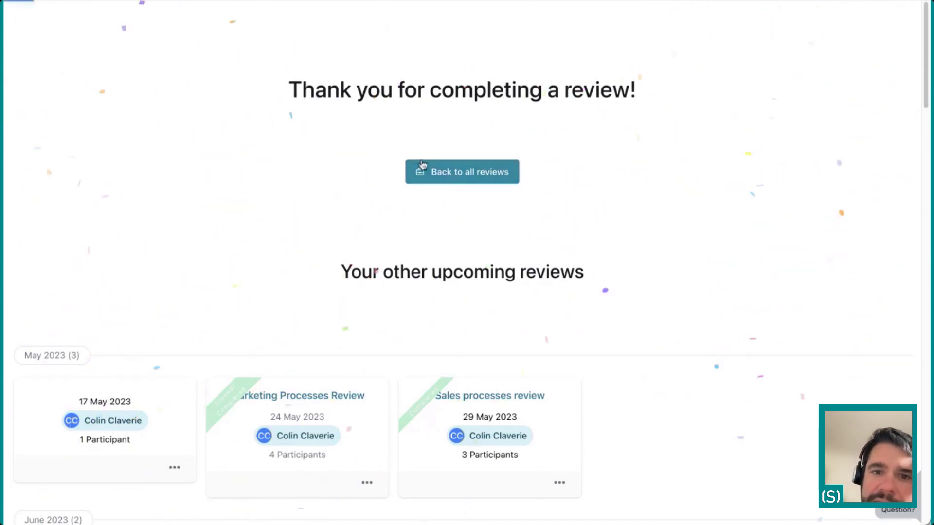
{"action": "left_click", "coordinate": [465, 172]}
{"action": "scroll", "coordinate": [300, 263], "scroll_direction": "down", "scroll_amount": 3}
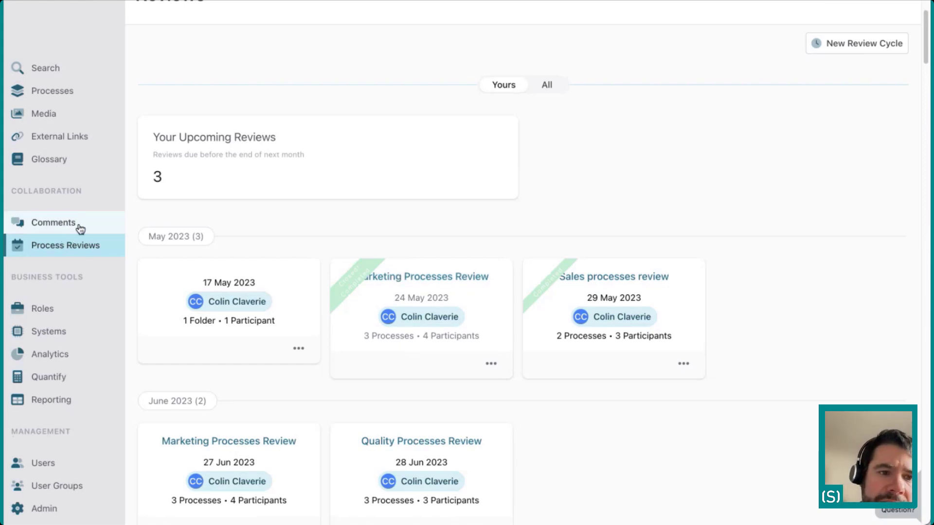
Open the closed Marketing Processes Review due 24 May 2023, check its closing details and comments, and return to the reviews list
{"action": "left_click", "coordinate": [390, 282]}
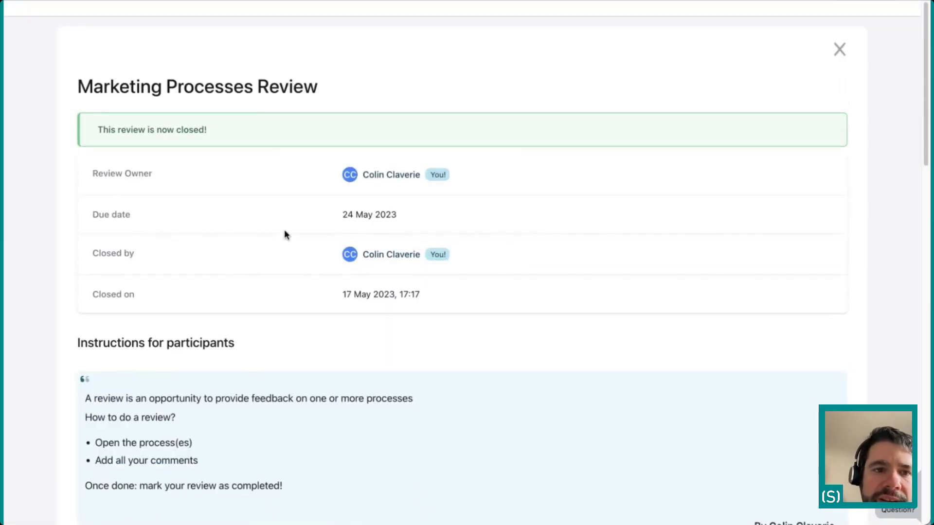
{"action": "scroll", "coordinate": [283, 234], "scroll_direction": "down", "scroll_amount": 10}
{"action": "scroll", "coordinate": [256, 176], "scroll_direction": "up", "scroll_amount": 1}
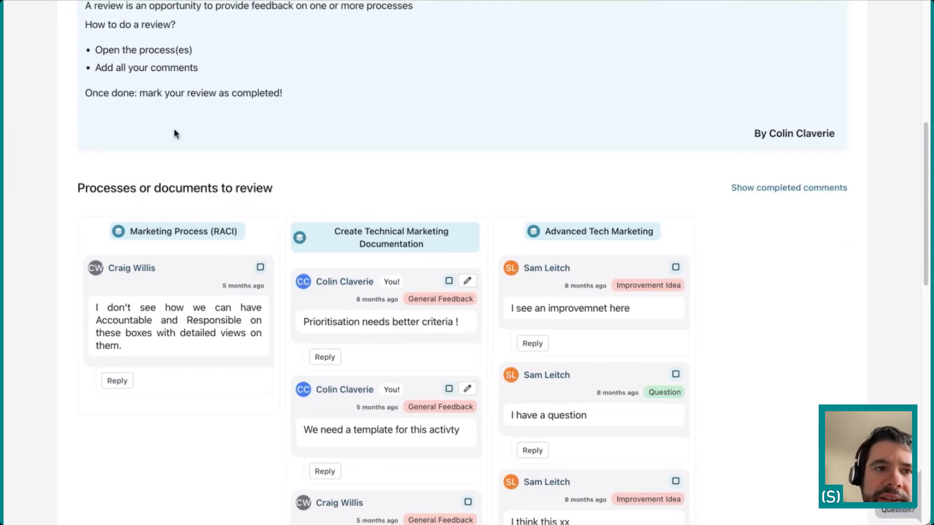
{"action": "left_click", "coordinate": [48, 2]}
Open the workspace's Comments page and look through your own comments across all processes
{"action": "left_click", "coordinate": [77, 224]}
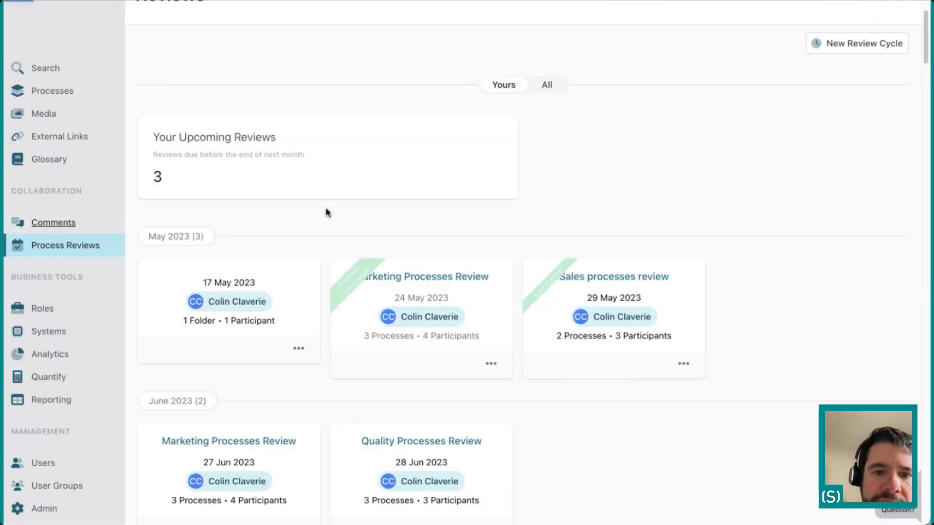
{"action": "scroll", "coordinate": [419, 228], "scroll_direction": "down", "scroll_amount": 2}
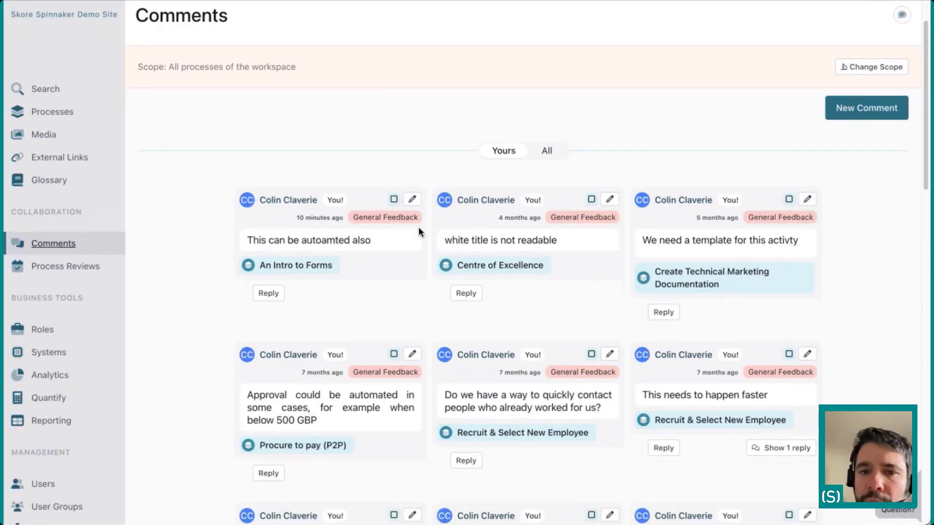
{"action": "scroll", "coordinate": [419, 226], "scroll_direction": "down", "scroll_amount": 1}
{"action": "scroll", "coordinate": [413, 234], "scroll_direction": "up", "scroll_amount": 3}
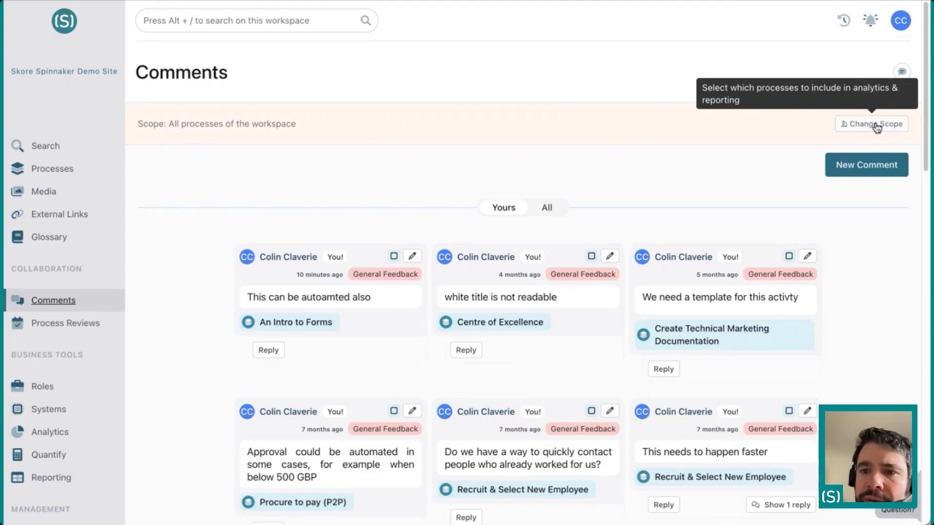
Limit the comments scope to the Chris Playground Process and apply the scope
{"action": "left_click", "coordinate": [876, 125]}
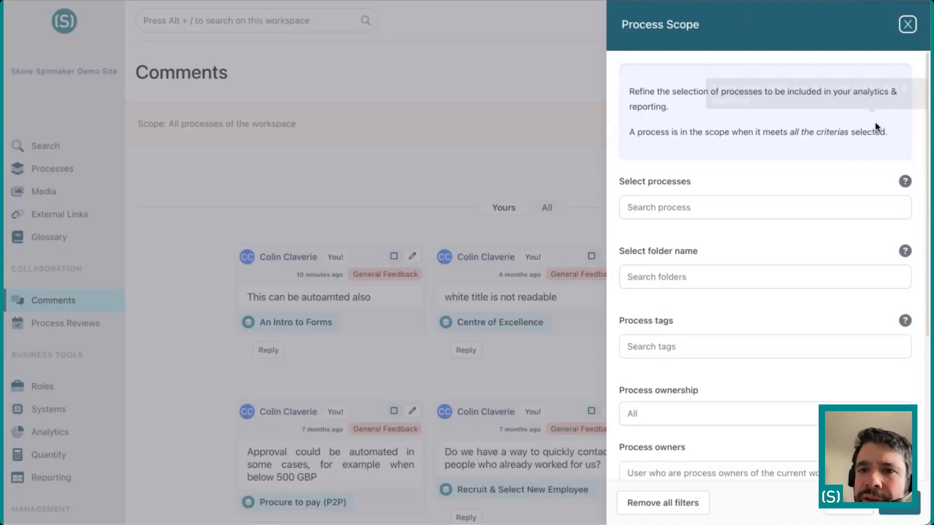
{"action": "left_click", "coordinate": [725, 196]}
{"action": "type", "text": "chris"}
{"action": "left_click", "coordinate": [725, 243]}
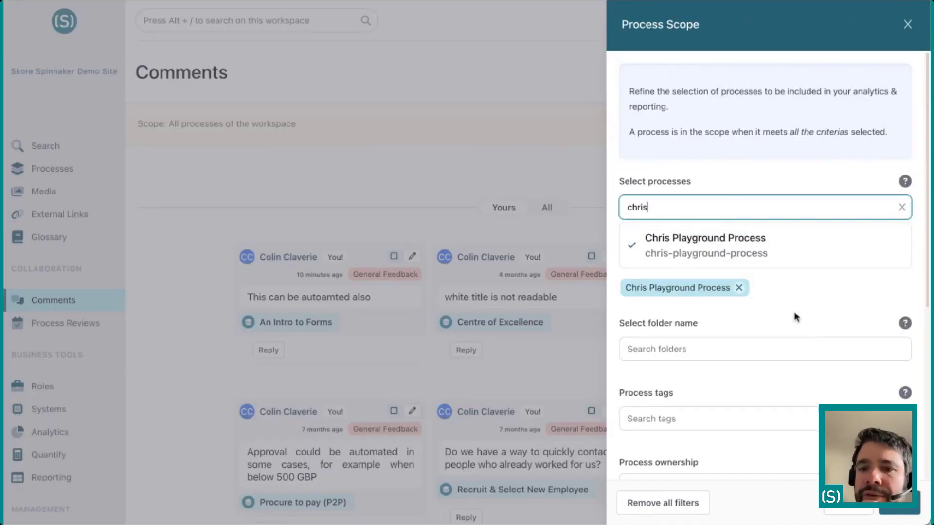
{"action": "left_click", "coordinate": [787, 299]}
{"action": "scroll", "coordinate": [790, 307], "scroll_direction": "down", "scroll_amount": 5}
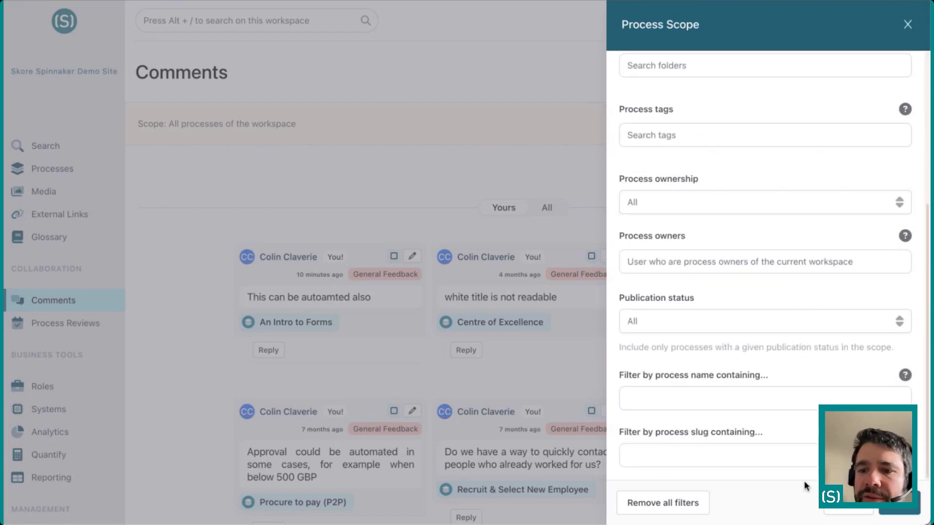
{"action": "left_click", "coordinate": [899, 504]}
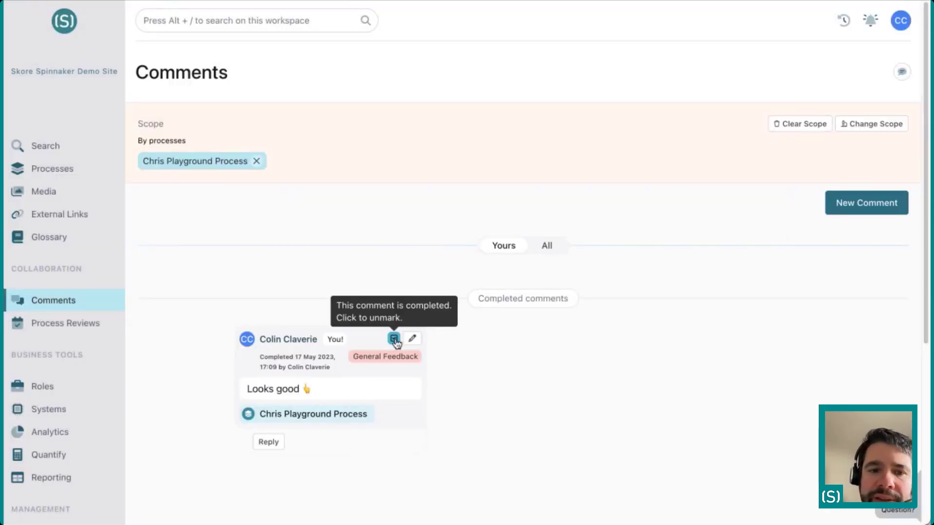
Find the closed Finance processes review due 15 Sept 2022 in Process Reviews, open it, and read its closing details and process comments
{"action": "left_click", "coordinate": [72, 329]}
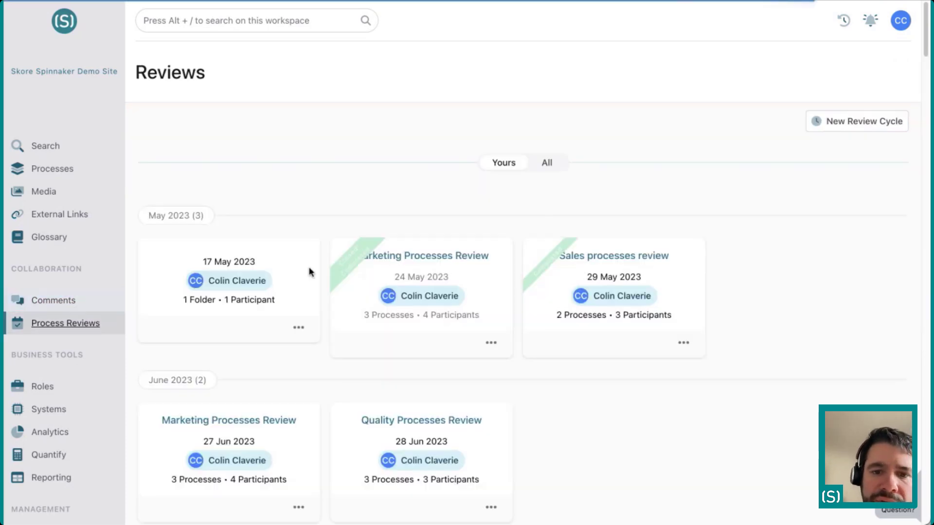
{"action": "scroll", "coordinate": [340, 288], "scroll_direction": "down", "scroll_amount": 20}
{"action": "scroll", "coordinate": [340, 285], "scroll_direction": "down", "scroll_amount": 15}
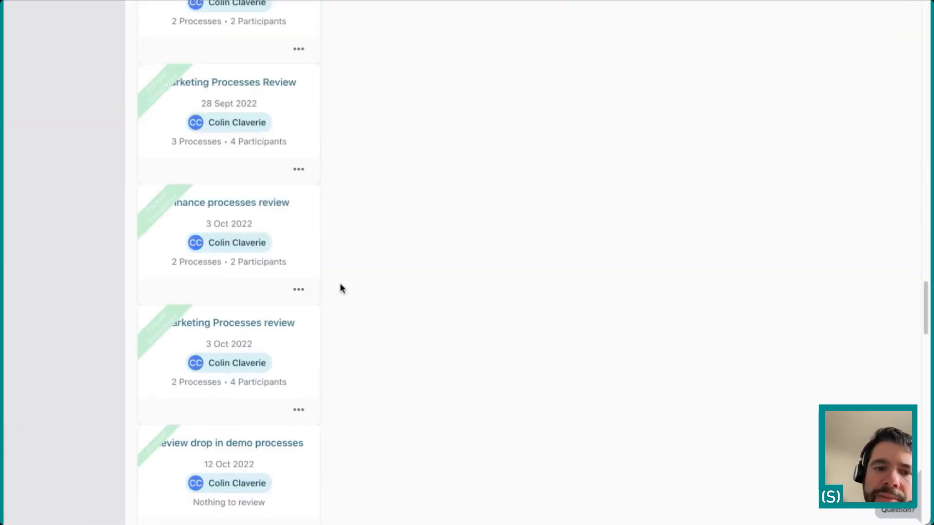
{"action": "scroll", "coordinate": [340, 285], "scroll_direction": "up", "scroll_amount": 6}
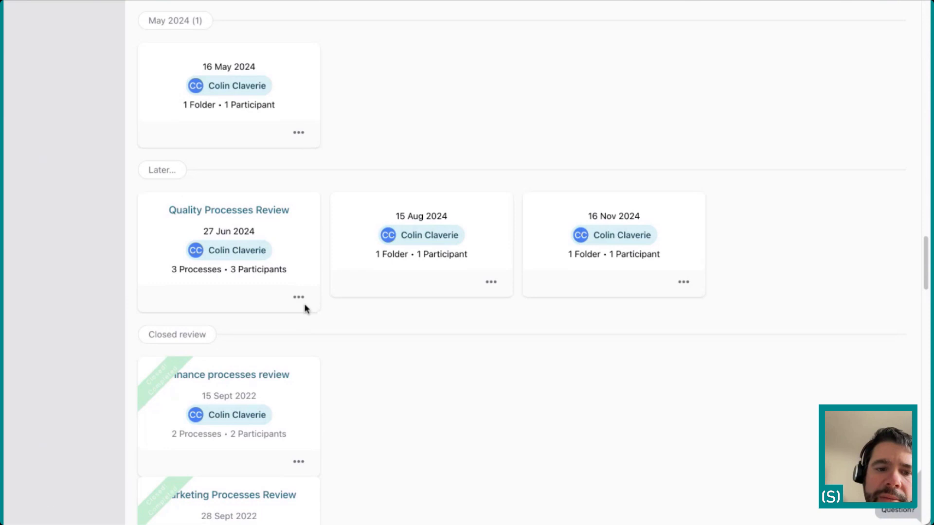
{"action": "left_click", "coordinate": [261, 378]}
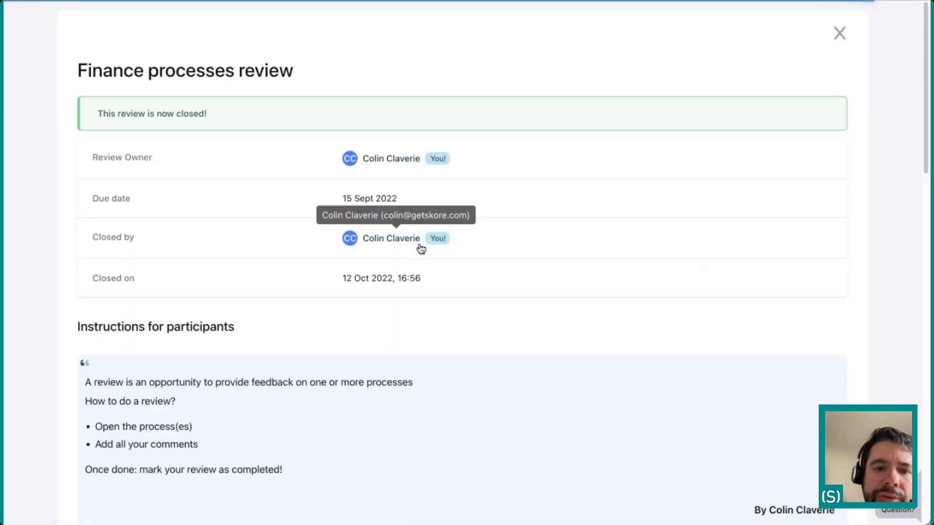
{"action": "scroll", "coordinate": [420, 246], "scroll_direction": "down", "scroll_amount": 8}
{"action": "scroll", "coordinate": [419, 246], "scroll_direction": "down", "scroll_amount": 3}
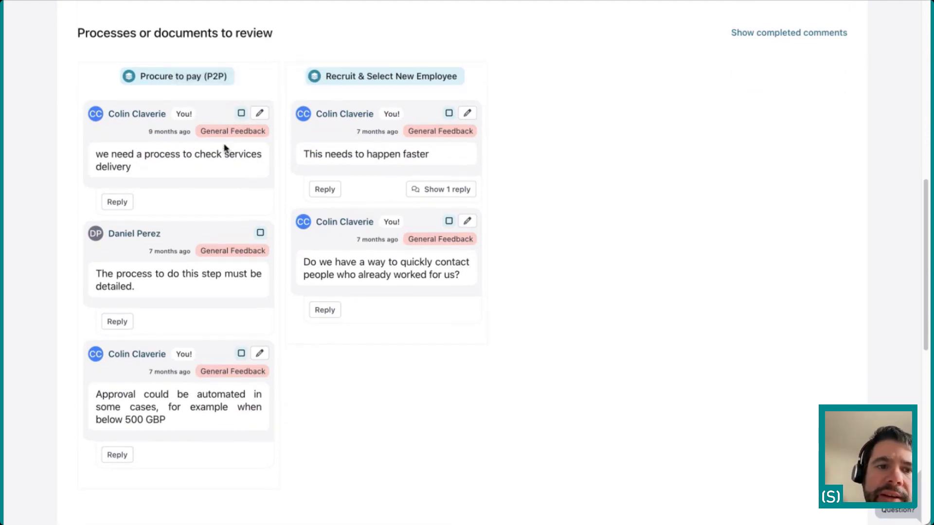
Mark the Procure to pay (P2P) comments about checking services delivery and automating approval below 500 GBP as completed, and close the review
{"action": "left_click", "coordinate": [242, 114]}
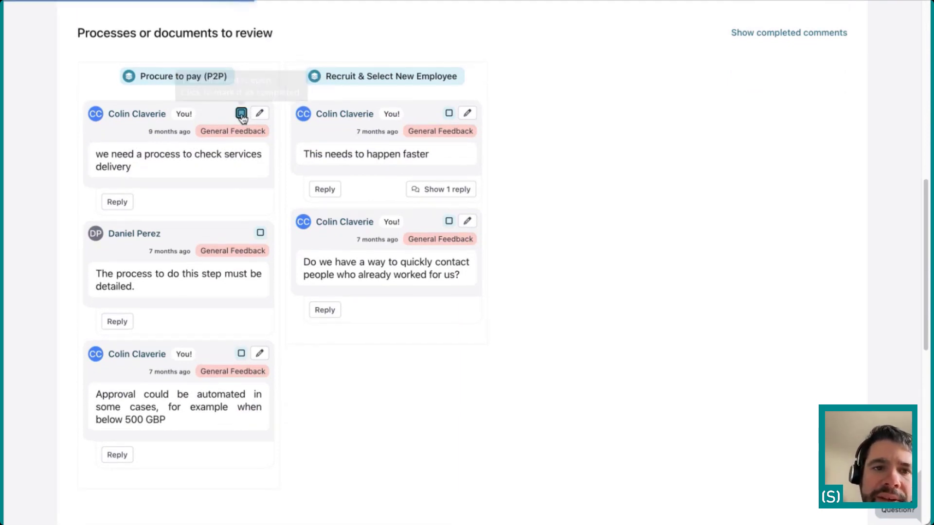
{"action": "left_click", "coordinate": [243, 234]}
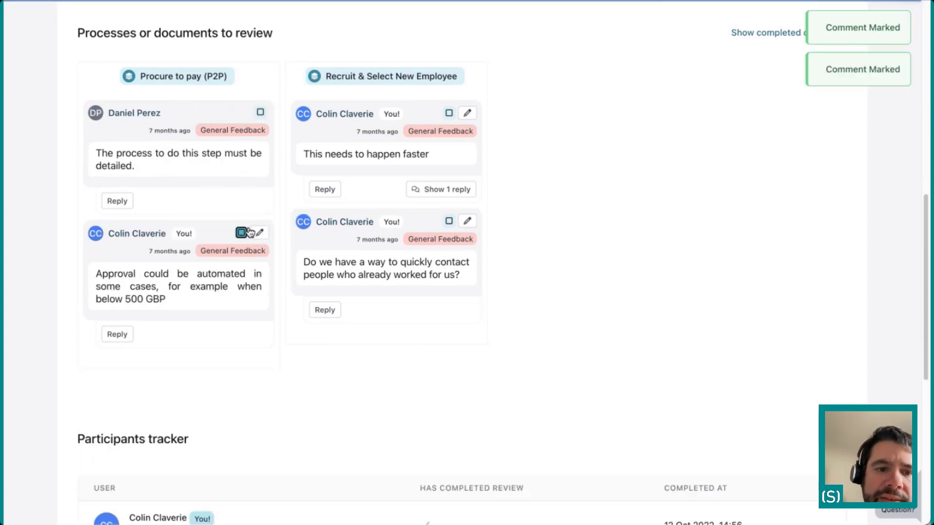
{"action": "scroll", "coordinate": [498, 189], "scroll_direction": "up", "scroll_amount": 15}
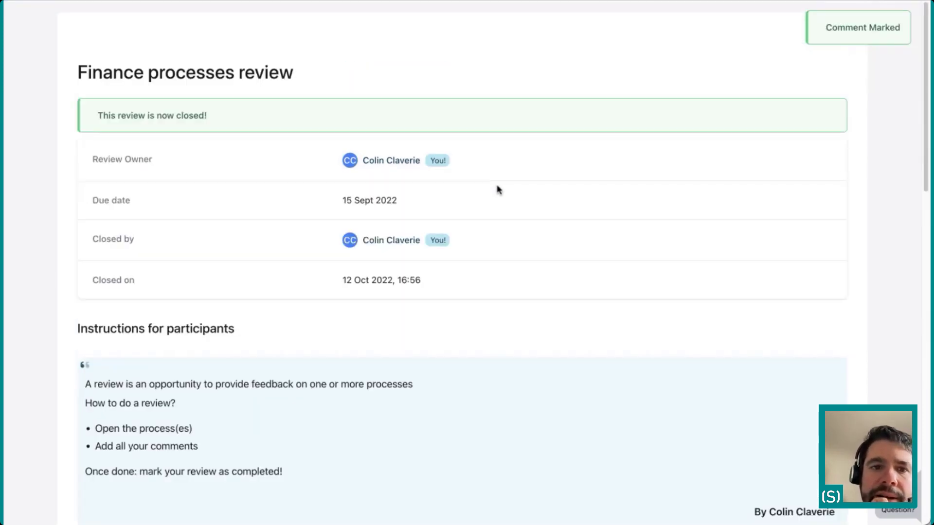
{"action": "left_click", "coordinate": [840, 33]}
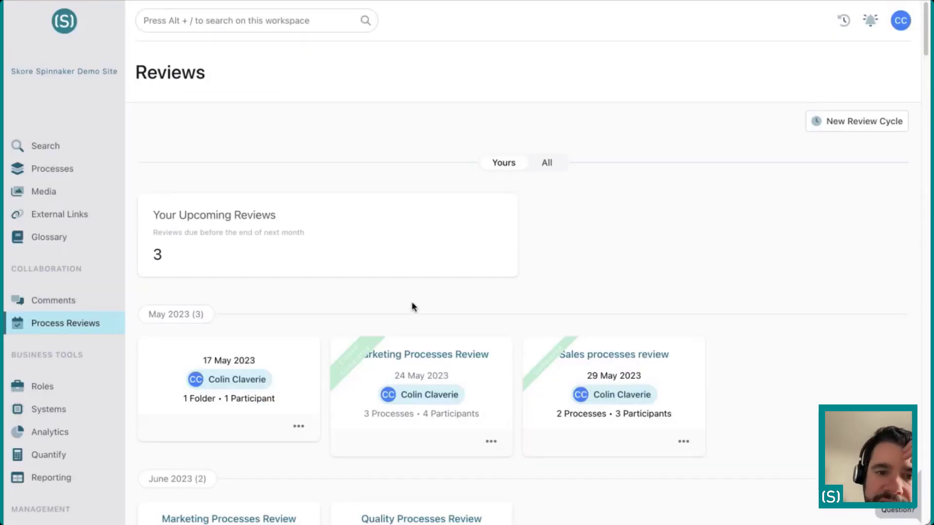
Open the Next Review Dates report from the Reporting overview
{"action": "scroll", "coordinate": [411, 306], "scroll_direction": "down", "scroll_amount": 3}
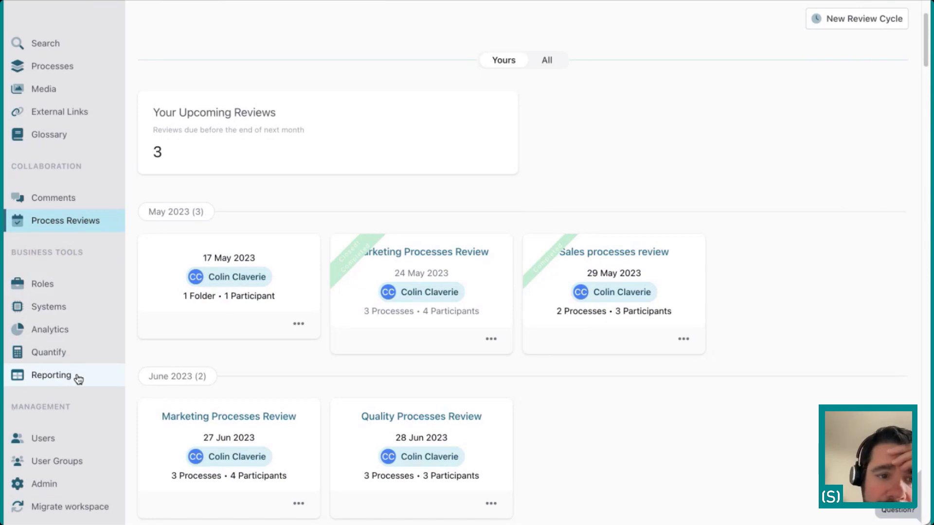
{"action": "left_click", "coordinate": [78, 379]}
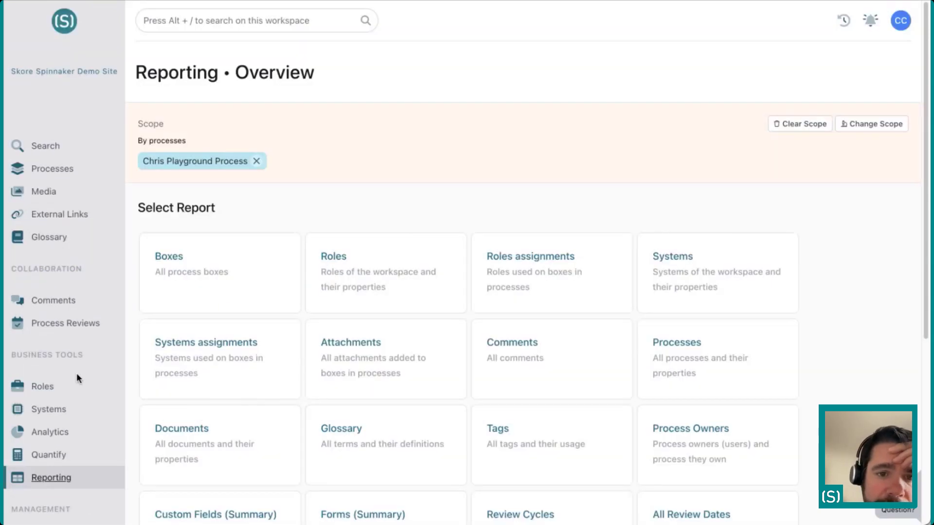
{"action": "scroll", "coordinate": [247, 285], "scroll_direction": "down", "scroll_amount": 5}
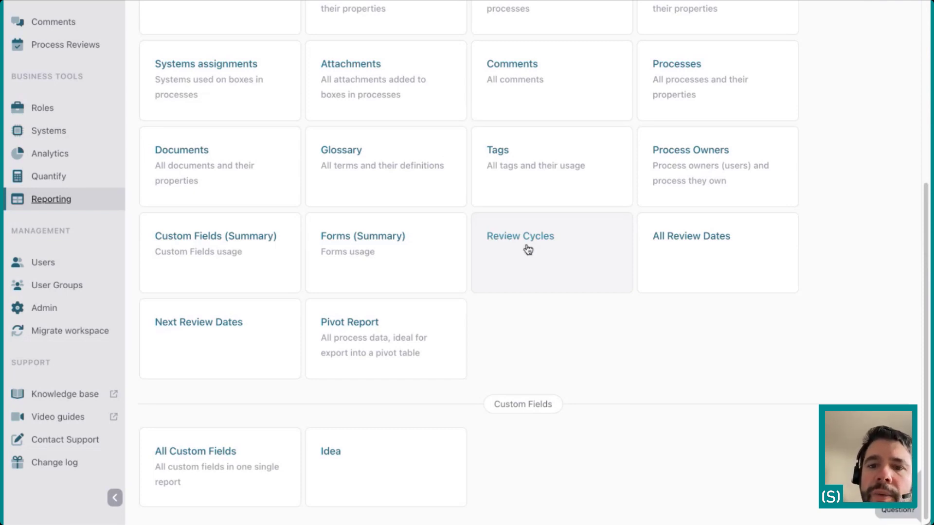
{"action": "left_click", "coordinate": [208, 325]}
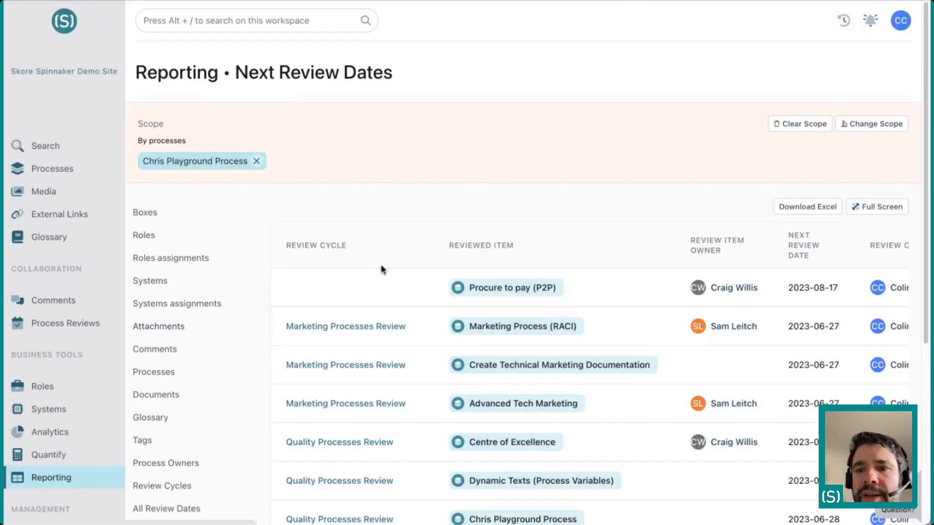
Examine the Next Review Dates report for each process's review cycle, item owner, next date, review owner, participants and reviewed items
{"action": "scroll", "coordinate": [466, 310], "scroll_direction": "down", "scroll_amount": 3}
{"action": "scroll", "coordinate": [469, 315], "scroll_direction": "up", "scroll_amount": 1}
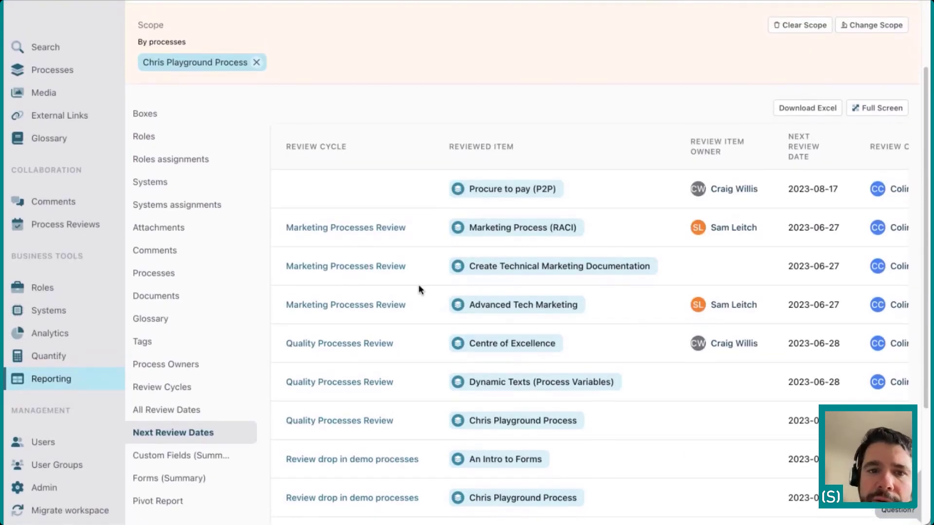
{"action": "scroll", "coordinate": [397, 236], "scroll_direction": "right", "scroll_amount": 2}
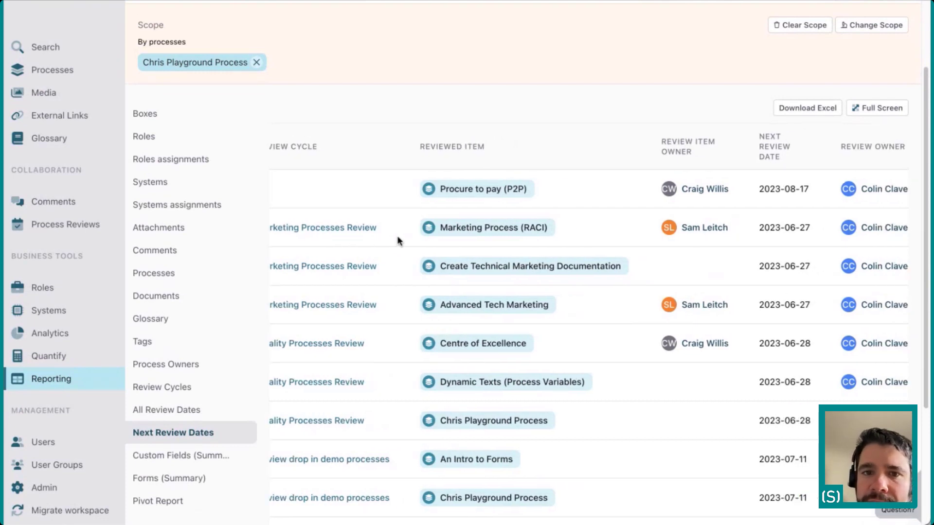
{"action": "scroll", "coordinate": [510, 235], "scroll_direction": "right", "scroll_amount": 3}
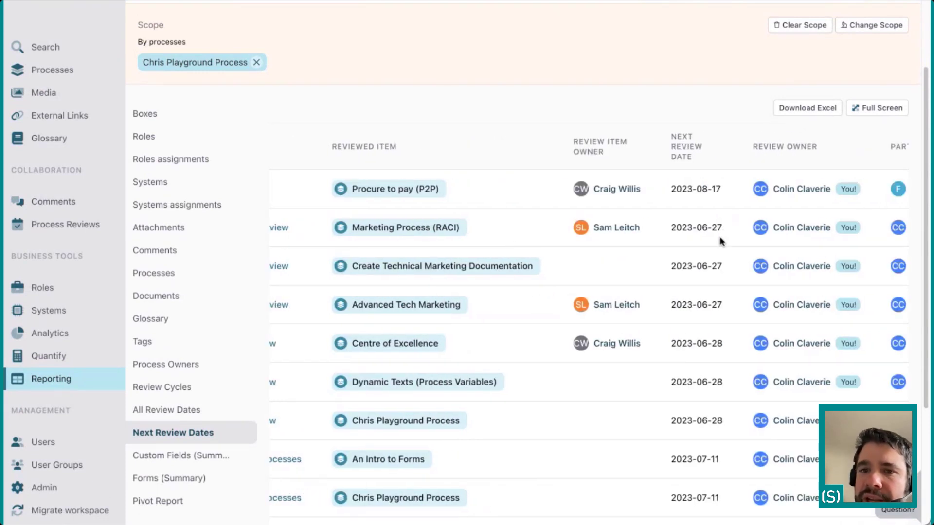
{"action": "scroll", "coordinate": [708, 239], "scroll_direction": "down", "scroll_amount": 3}
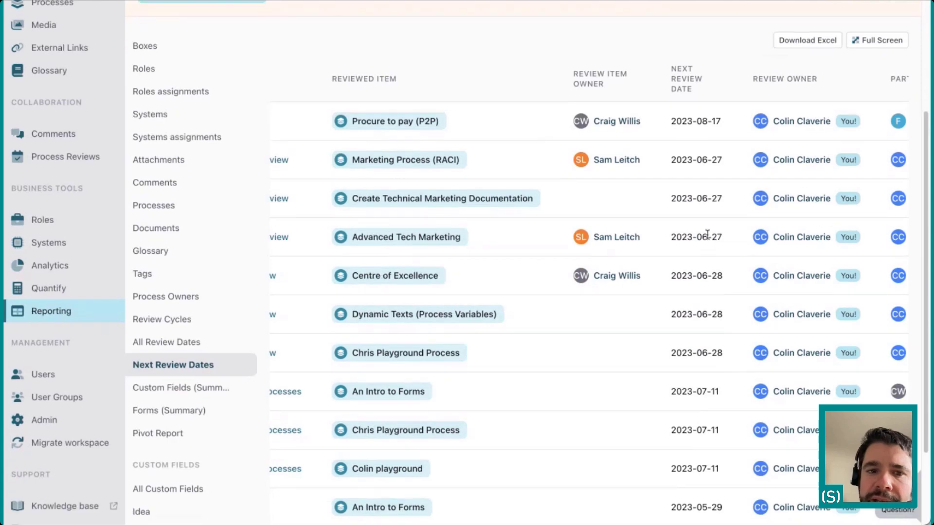
{"action": "scroll", "coordinate": [708, 238], "scroll_direction": "left", "scroll_amount": 4}
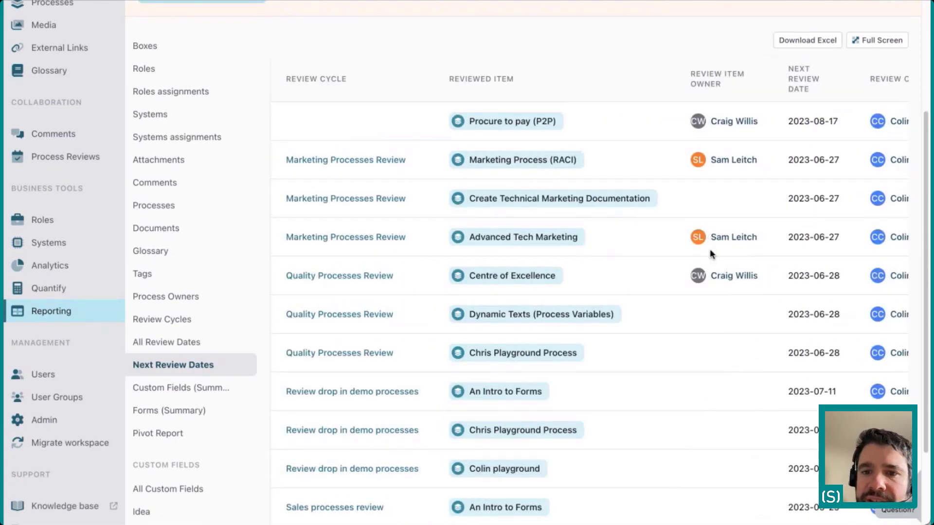
{"action": "scroll", "coordinate": [708, 238], "scroll_direction": "down", "scroll_amount": 3}
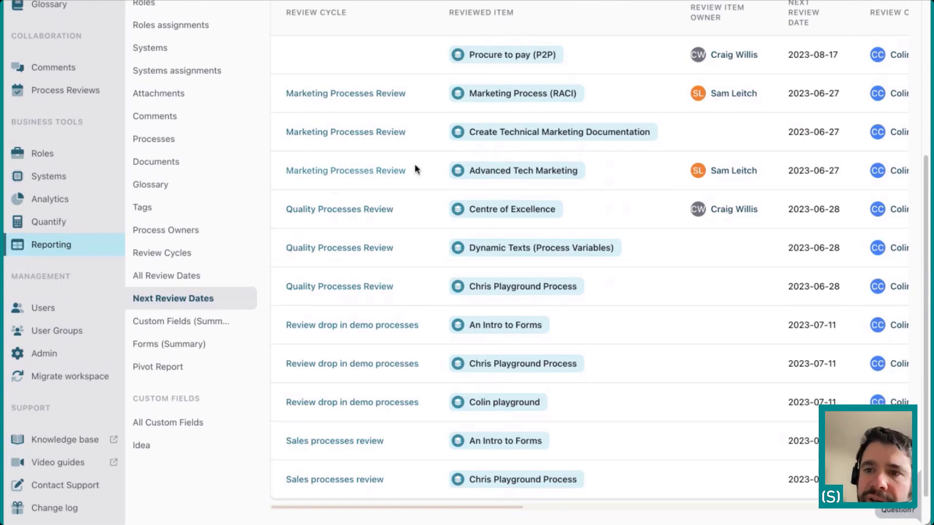
{"action": "scroll", "coordinate": [466, 169], "scroll_direction": "right", "scroll_amount": 1}
{"action": "scroll", "coordinate": [466, 170], "scroll_direction": "left", "scroll_amount": 1}
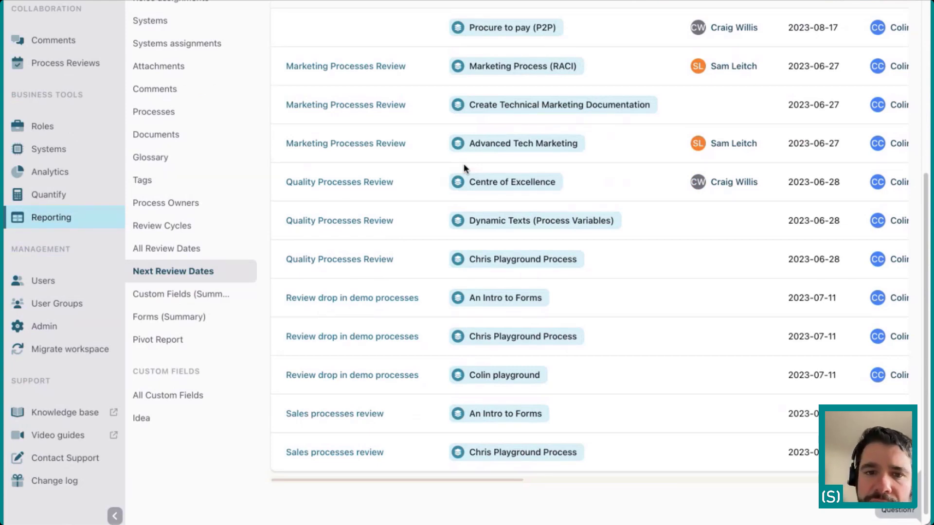
{"action": "scroll", "coordinate": [464, 165], "scroll_direction": "right", "scroll_amount": 10}
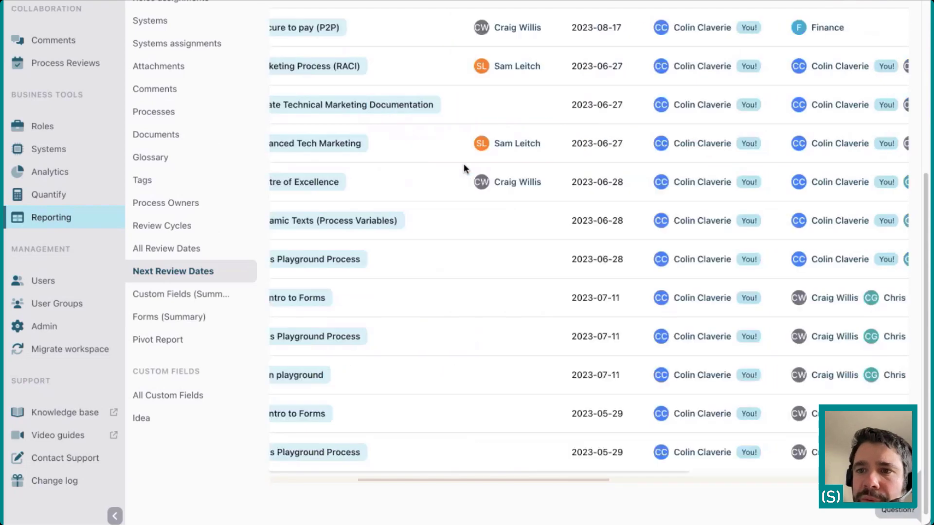
{"action": "scroll", "coordinate": [463, 166], "scroll_direction": "right", "scroll_amount": 10}
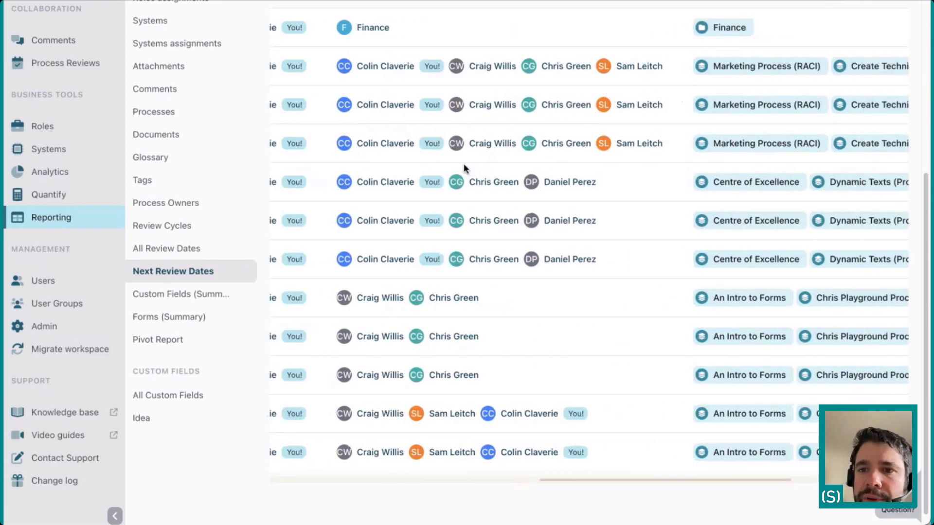
{"action": "scroll", "coordinate": [464, 168], "scroll_direction": "right", "scroll_amount": 2}
{"action": "scroll", "coordinate": [463, 168], "scroll_direction": "left", "scroll_amount": 15}
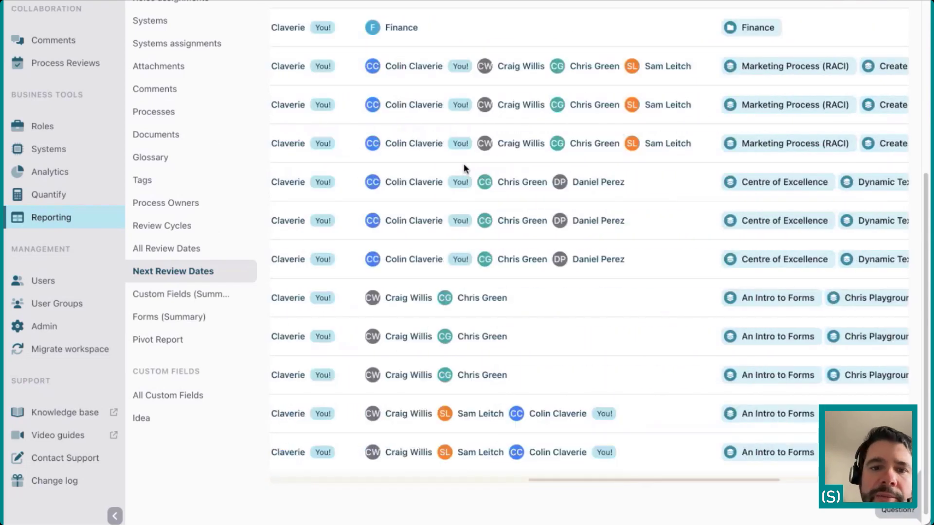
Open the All Review Dates report and check the review dates, closing dates, closers and participant counts
{"action": "scroll", "coordinate": [463, 168], "scroll_direction": "up", "scroll_amount": 3}
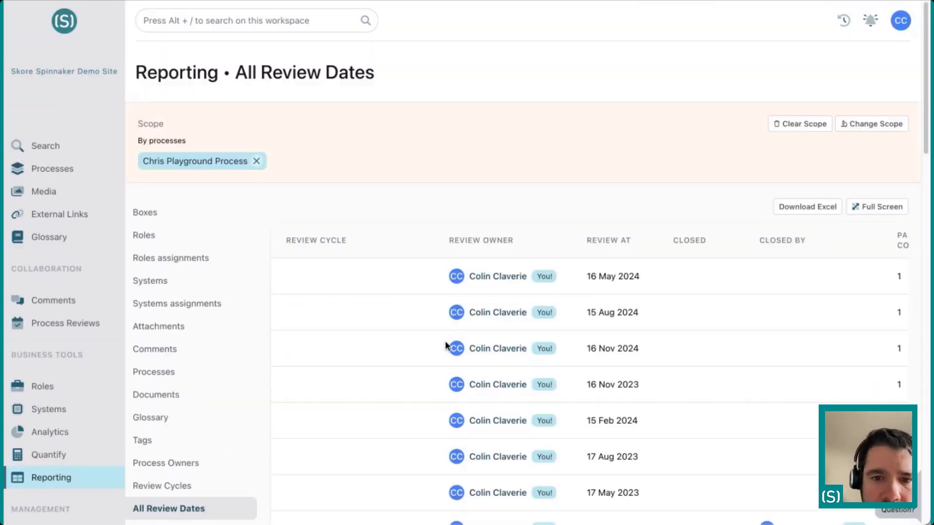
{"action": "scroll", "coordinate": [467, 258], "scroll_direction": "down", "scroll_amount": 7}
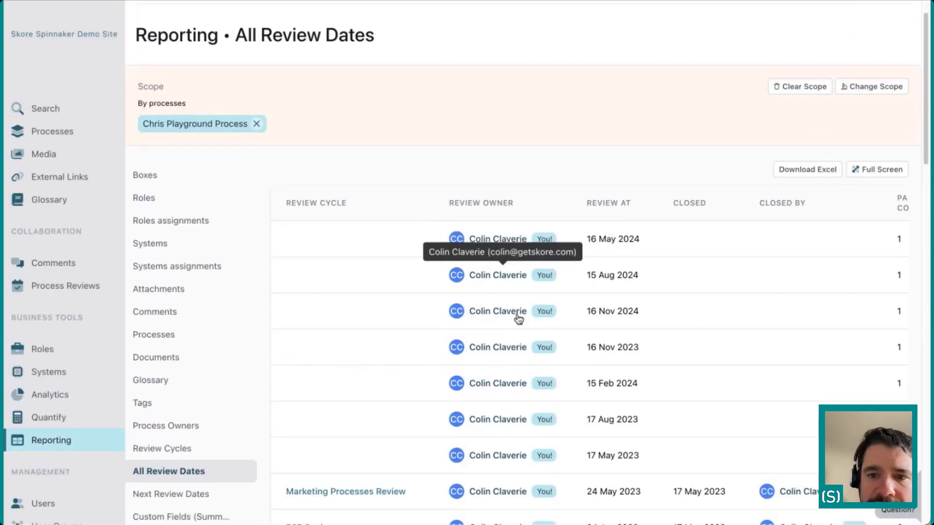
{"action": "scroll", "coordinate": [516, 313], "scroll_direction": "down", "scroll_amount": 2}
{"action": "scroll", "coordinate": [516, 313], "scroll_direction": "right", "scroll_amount": 5}
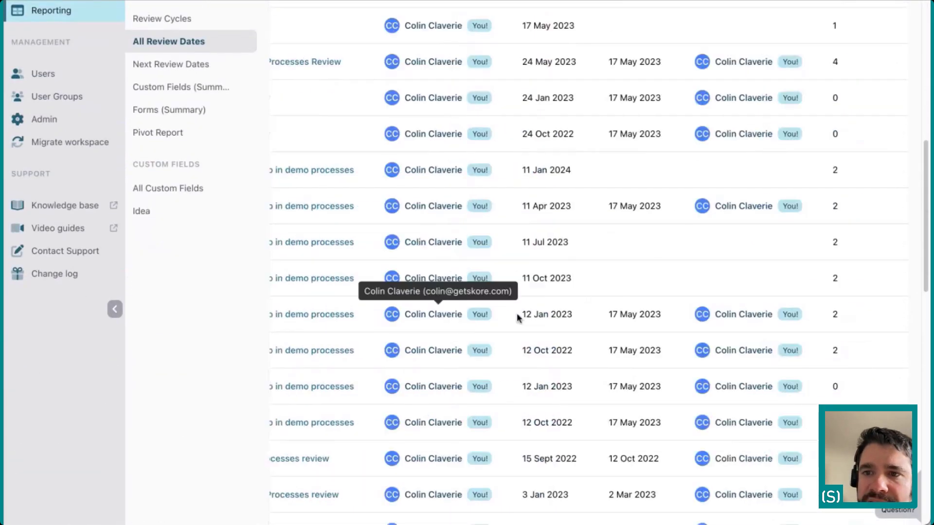
Open the Review Cycles report and check each review's owner, next date, participants, and closed, opened, upcoming and overdue counts
{"action": "scroll", "coordinate": [517, 313], "scroll_direction": "up", "scroll_amount": 2}
{"action": "scroll", "coordinate": [517, 313], "scroll_direction": "up", "scroll_amount": 1}
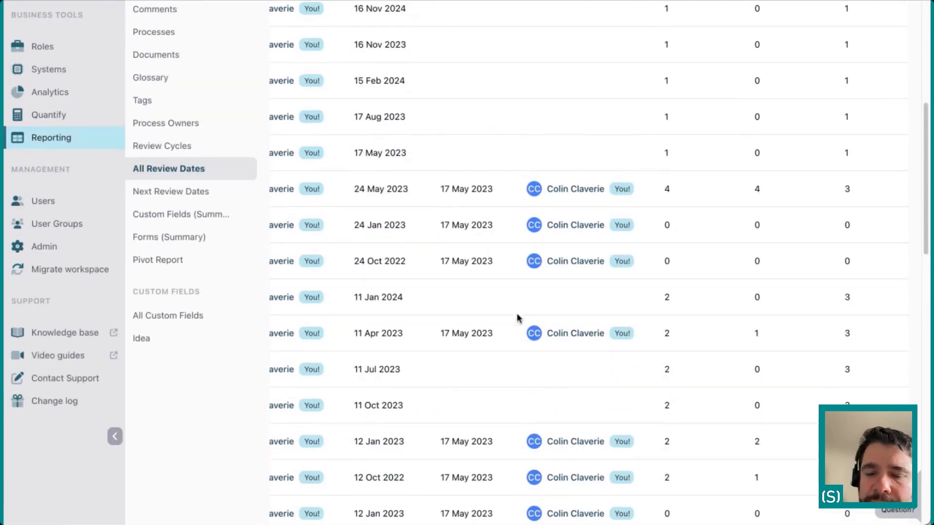
{"action": "scroll", "coordinate": [517, 314], "scroll_direction": "down", "scroll_amount": 1}
{"action": "scroll", "coordinate": [517, 314], "scroll_direction": "left", "scroll_amount": 1}
{"action": "left_click", "coordinate": [167, 119]}
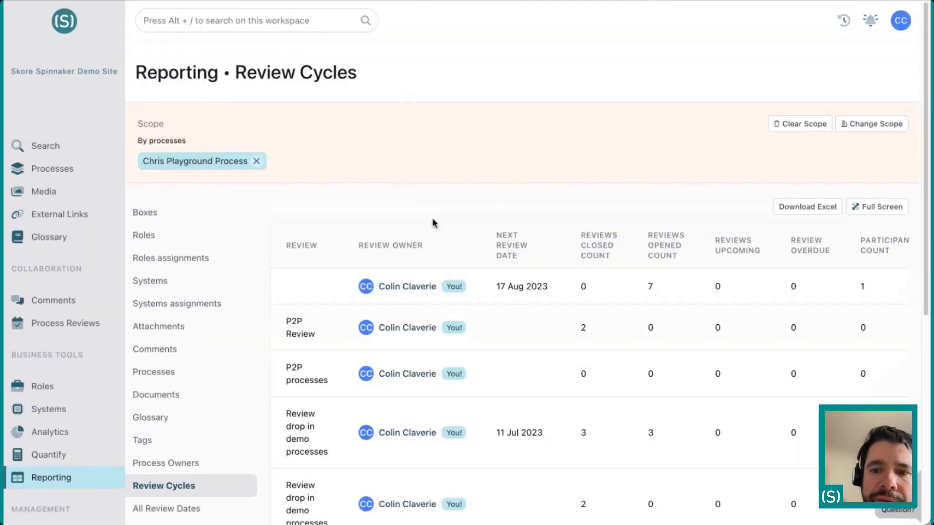
{"action": "scroll", "coordinate": [475, 322], "scroll_direction": "down", "scroll_amount": 3}
{"action": "scroll", "coordinate": [475, 322], "scroll_direction": "down", "scroll_amount": 2}
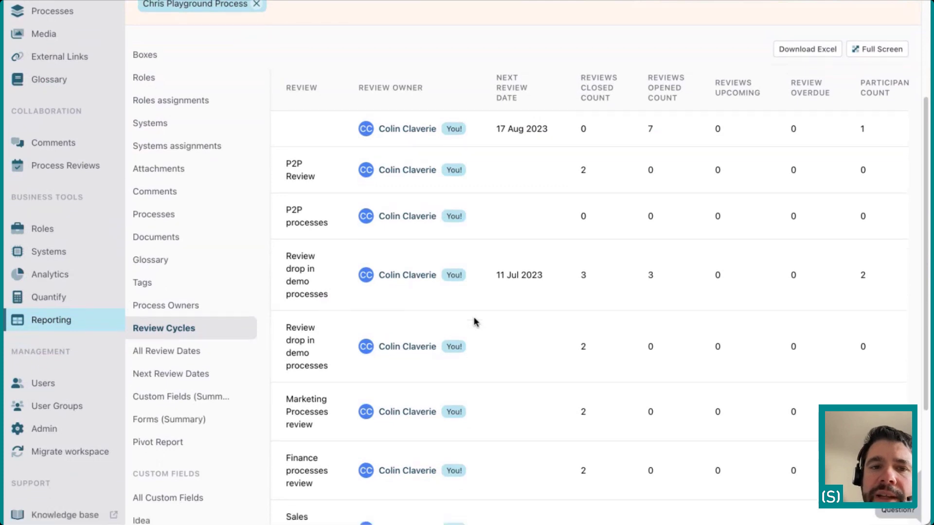
{"action": "scroll", "coordinate": [476, 322], "scroll_direction": "down", "scroll_amount": 3}
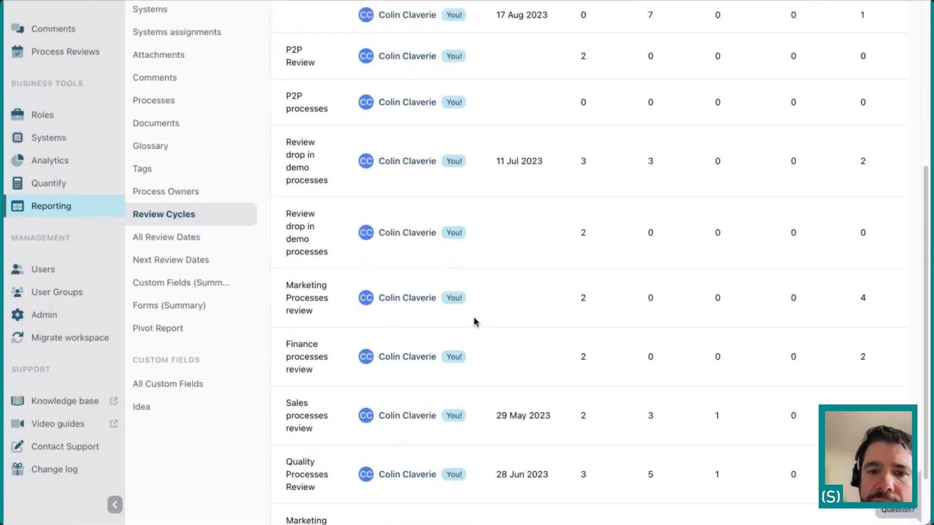
{"action": "scroll", "coordinate": [475, 323], "scroll_direction": "up", "scroll_amount": 2}
{"action": "scroll", "coordinate": [475, 322], "scroll_direction": "up", "scroll_amount": 5}
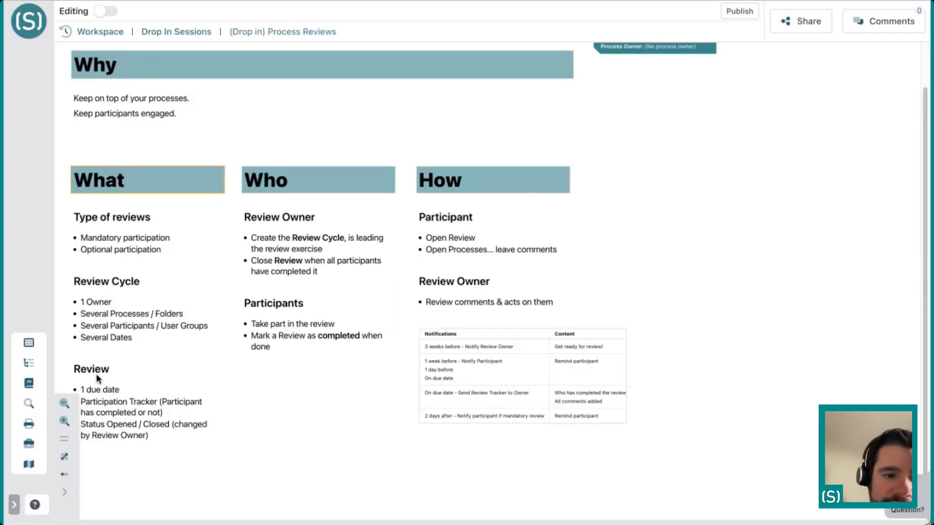
Enlarge the Notifications table on the (Drop in) Process Reviews page and read when review owners and participants are notified
{"action": "left_click", "coordinate": [64, 421]}
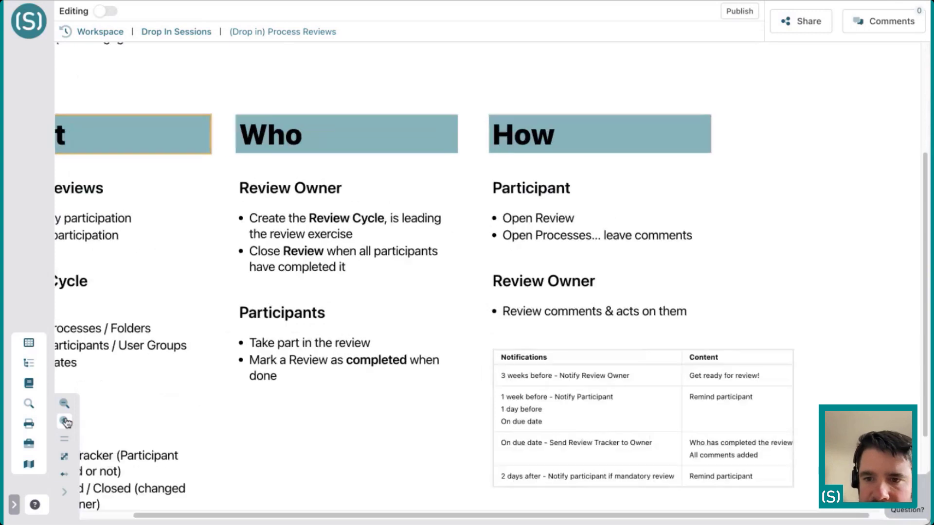
{"action": "scroll", "coordinate": [384, 427], "scroll_direction": "down", "scroll_amount": 1}
{"action": "scroll", "coordinate": [384, 427], "scroll_direction": "right", "scroll_amount": 1}
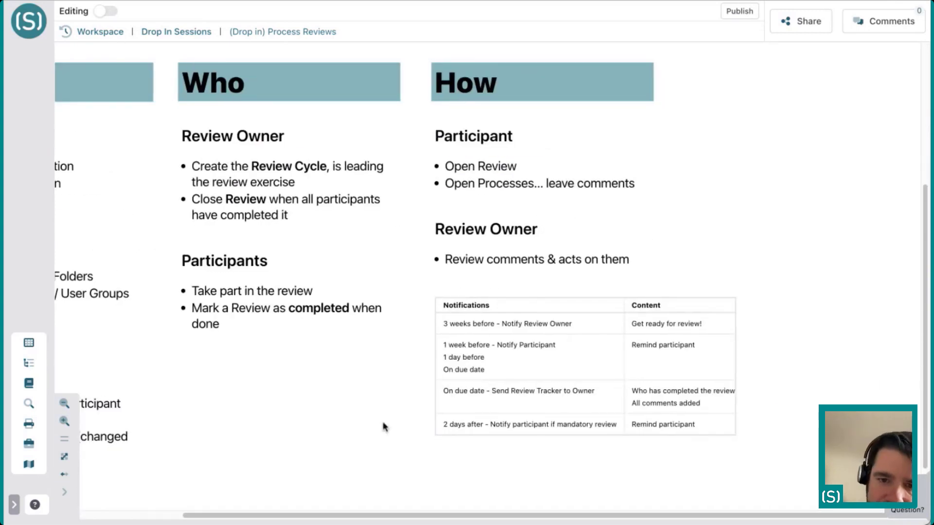
{"action": "left_click", "coordinate": [64, 422]}
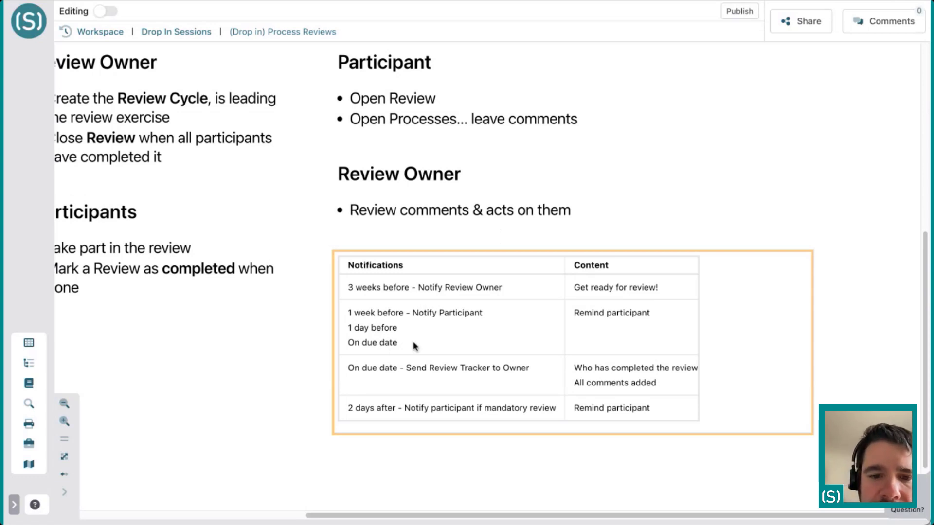
{"action": "scroll", "coordinate": [416, 348], "scroll_direction": "down", "scroll_amount": 2}
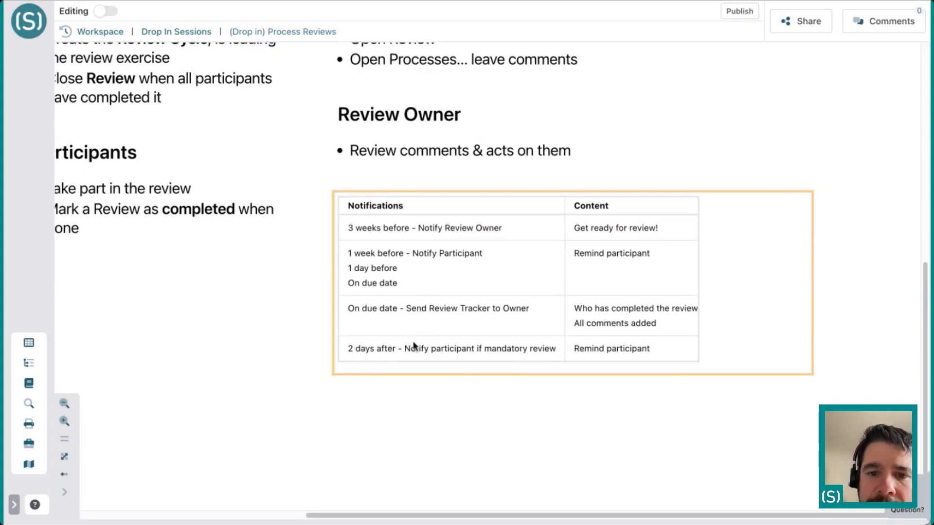